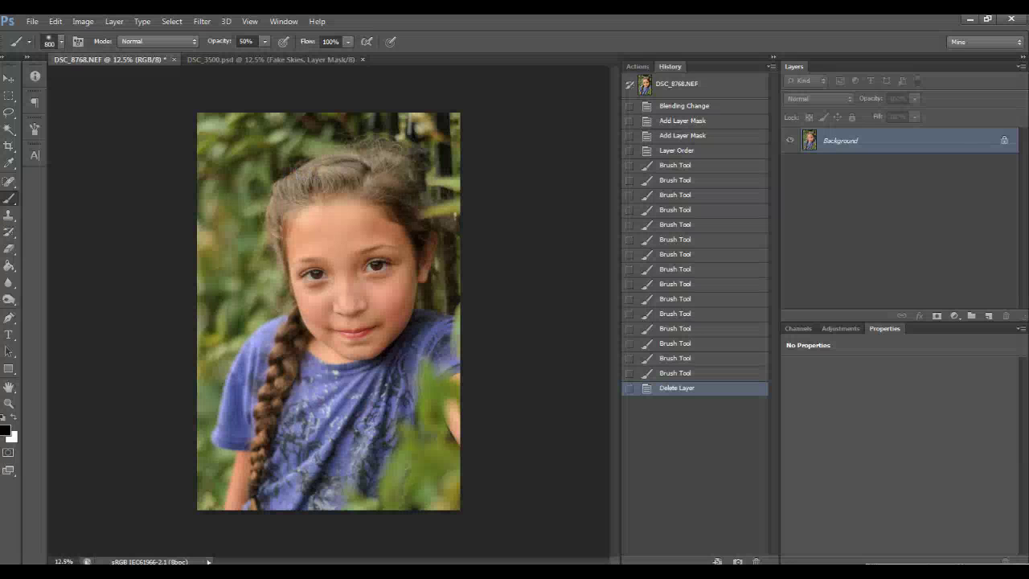
# Step: Bring up the list of actions and collapse the SideKicks action set
pyautogui.click(954, 84)
pyautogui.click(671, 85)
pyautogui.click(639, 66)
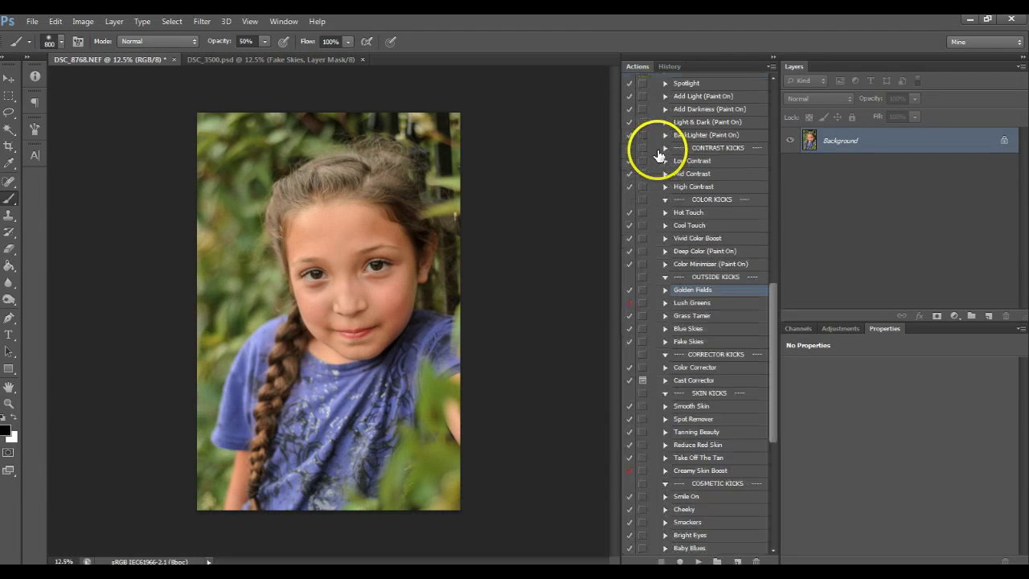
pyautogui.scroll(5, 692, 161)
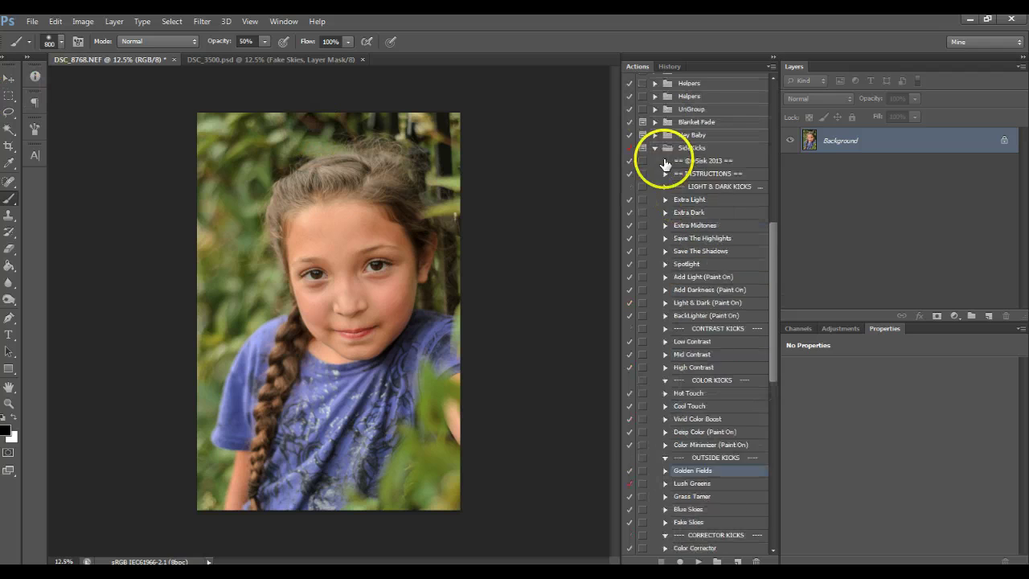
pyautogui.scroll(1, 665, 164)
pyautogui.click(657, 186)
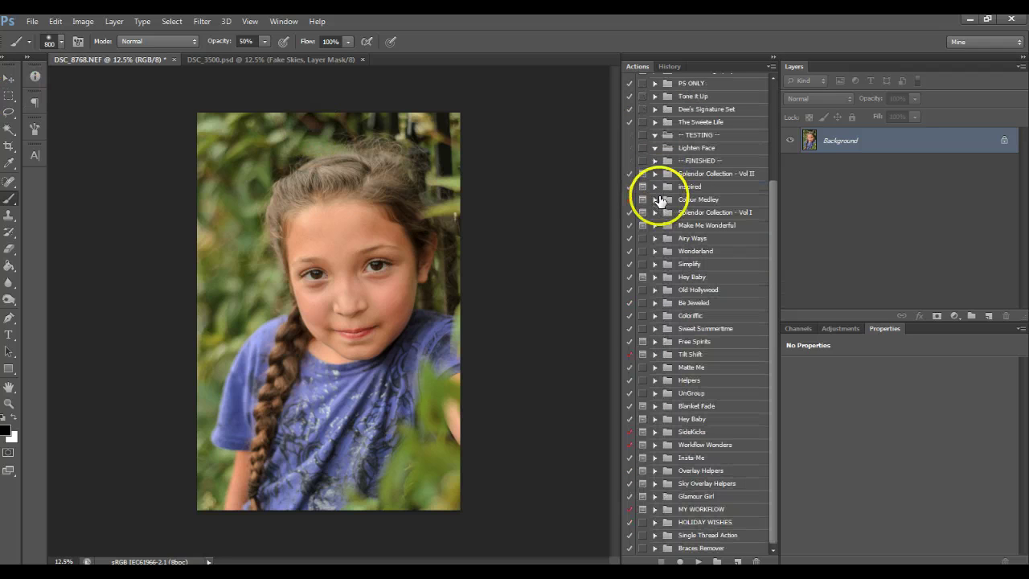
# Step: Add a new empty layer above the Background photo
pyautogui.click(12, 97)
pyautogui.click(12, 96)
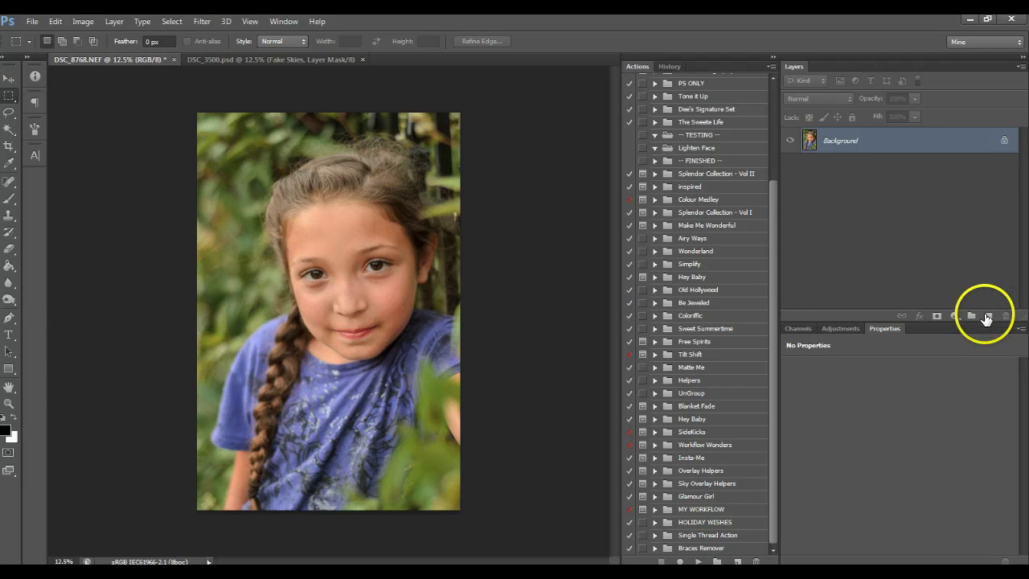
pyautogui.click(989, 317)
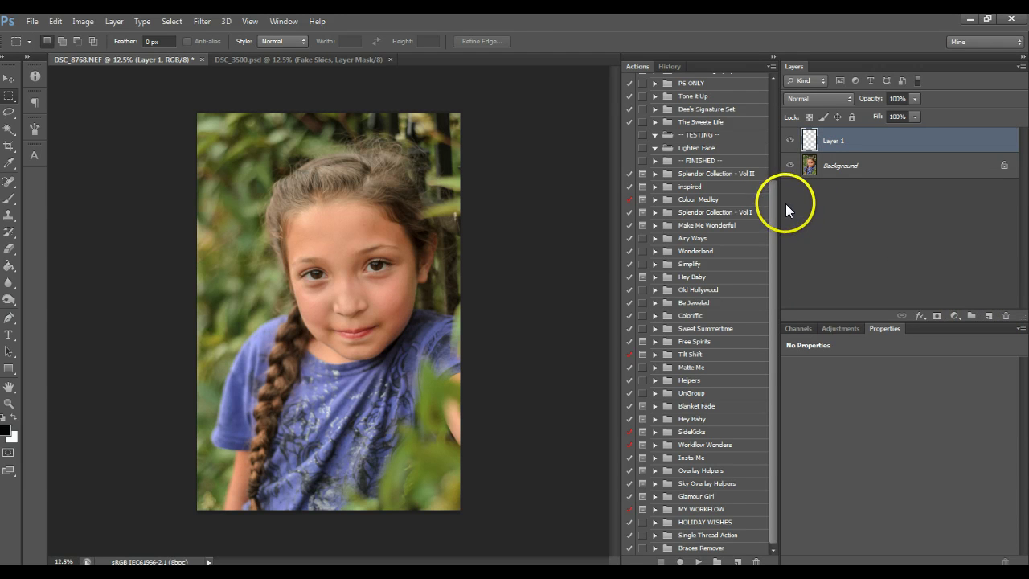
# Step: Sample a green from the foliage beside the girl's head as the foreground colour for the Brush tool
pyautogui.click(9, 197)
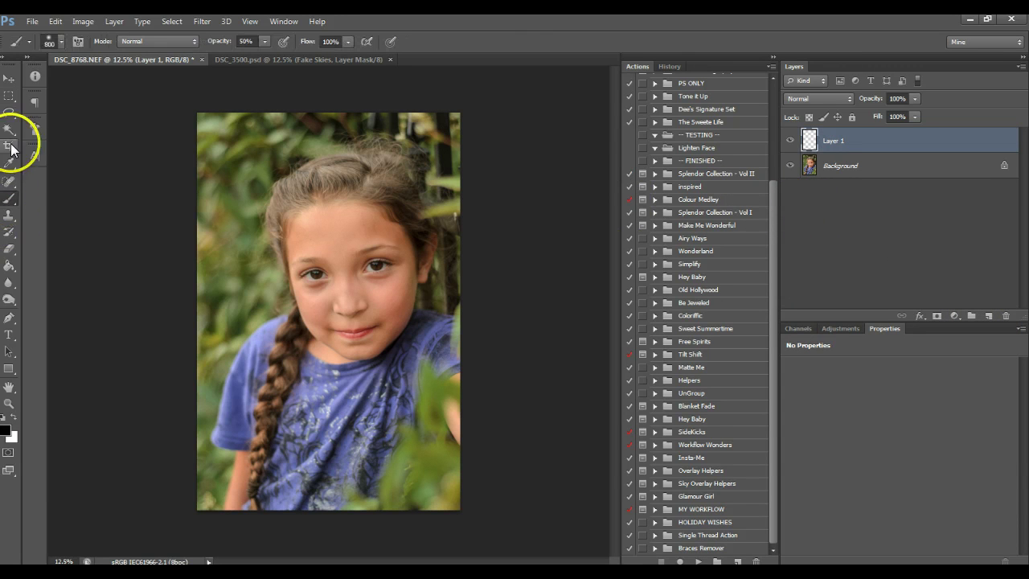
pyautogui.click(10, 162)
pyautogui.click(234, 207)
pyautogui.click(10, 197)
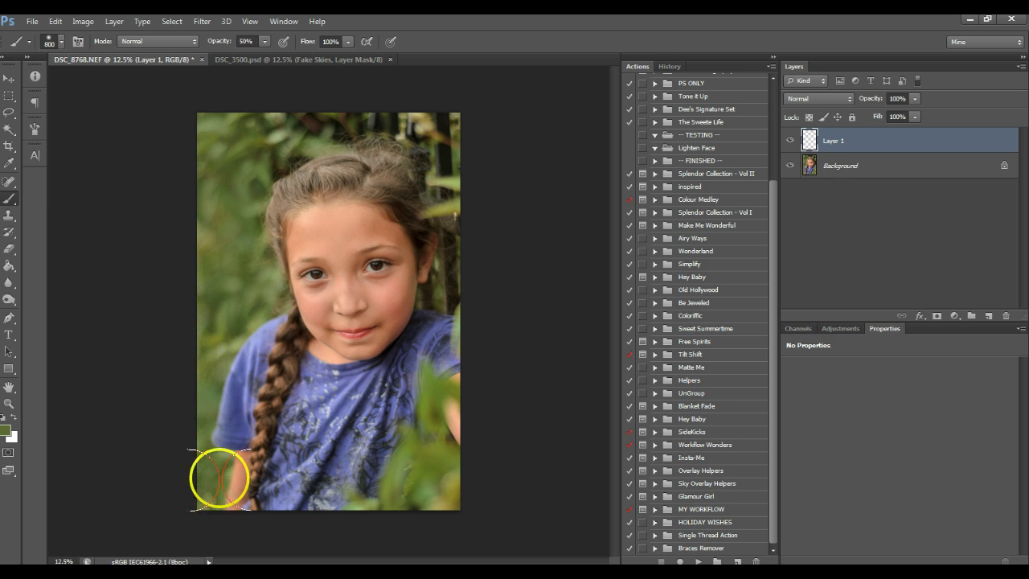
# Step: Paint the green over the foliage left of the girl and above her head with a 600 px brush
pyautogui.press('[')
pyautogui.press('[')
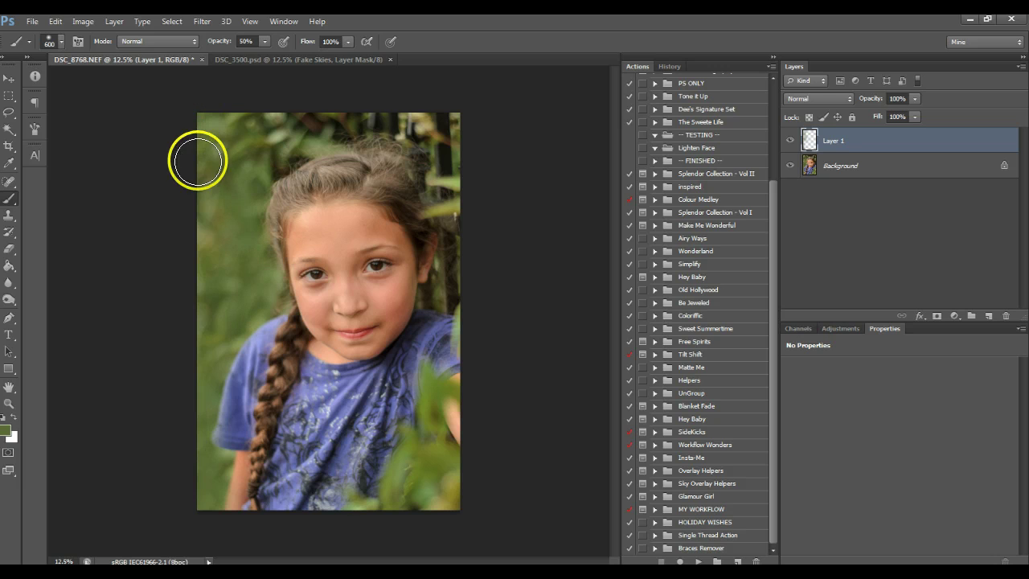
pyautogui.click(214, 319)
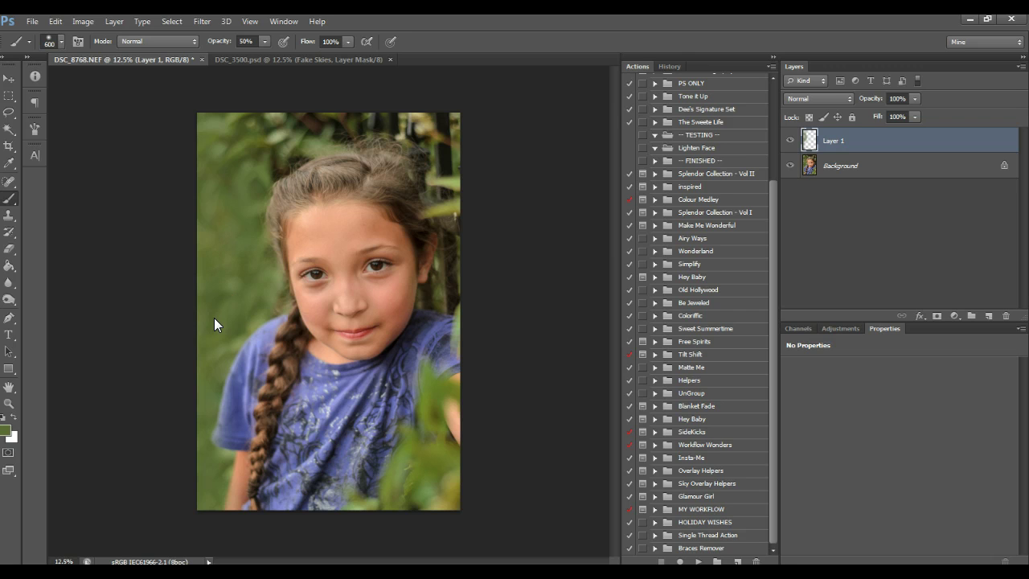
pyautogui.moveTo(194, 182)
pyautogui.mouseDown()
pyautogui.moveTo(228, 129)
pyautogui.moveTo(346, 119)
pyautogui.moveTo(304, 142)
pyautogui.moveTo(203, 108)
pyautogui.moveTo(229, 120)
pyautogui.moveTo(348, 123)
pyautogui.mouseUp()
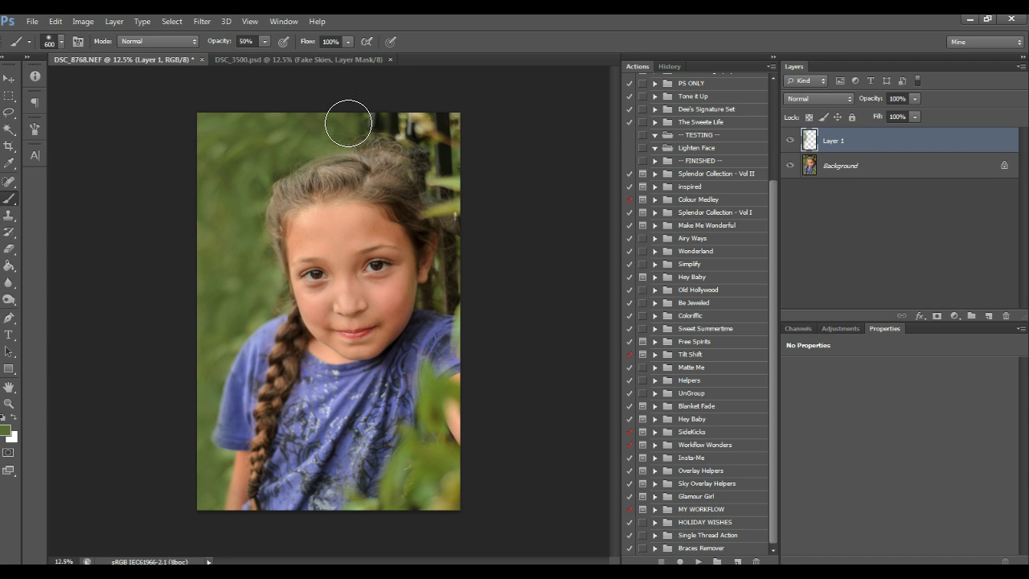
pyautogui.click(176, 294)
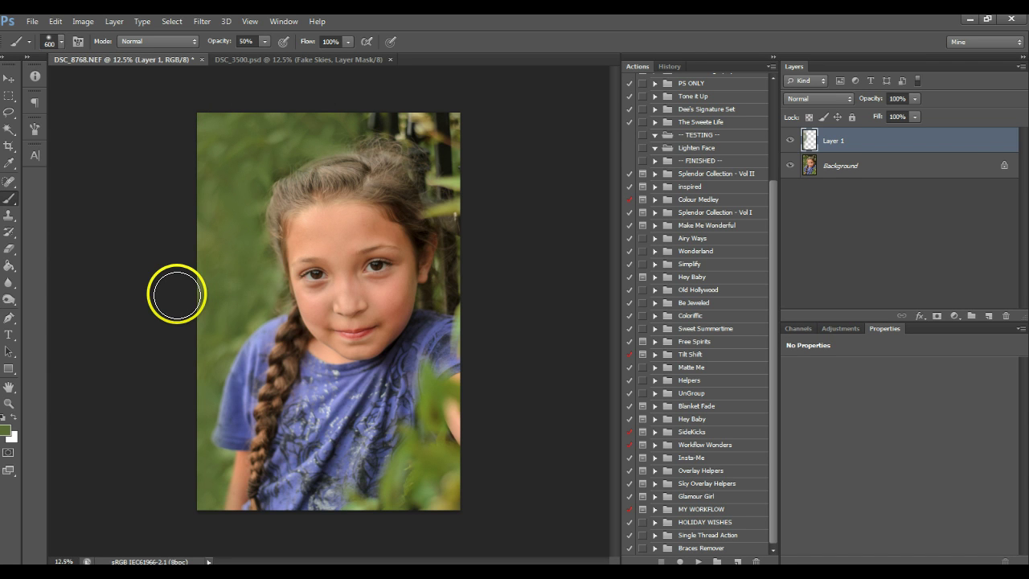
# Step: Paint green close to the left edges of the hair and shoulder with a 200 px brush
pyautogui.press('[')
pyautogui.press('[')
pyautogui.press('[')
pyautogui.press('[')
pyautogui.press('[')
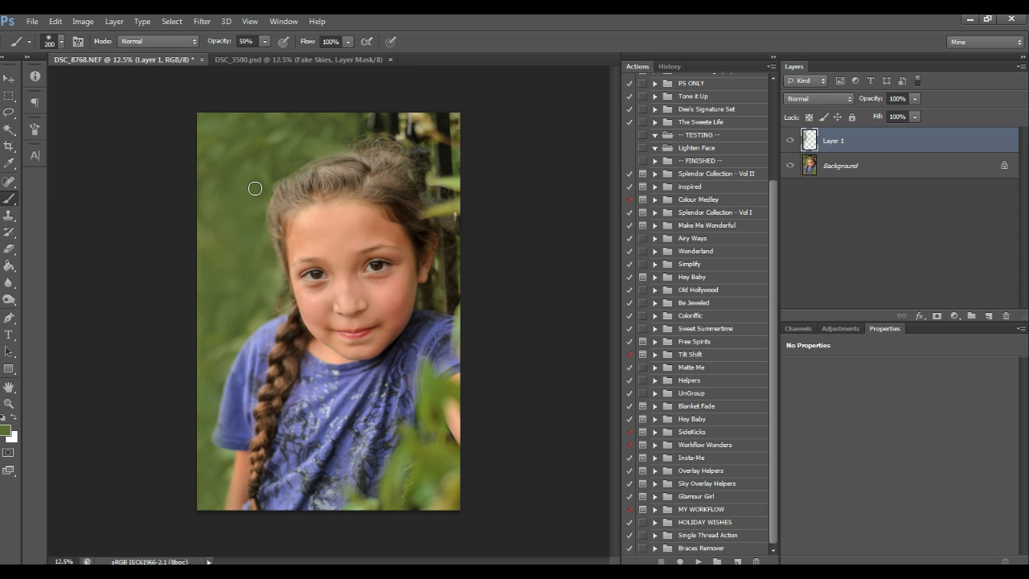
pyautogui.moveTo(255, 188)
pyautogui.mouseDown()
pyautogui.moveTo(305, 156)
pyautogui.moveTo(258, 188)
pyautogui.moveTo(252, 180)
pyautogui.moveTo(294, 154)
pyautogui.mouseUp()
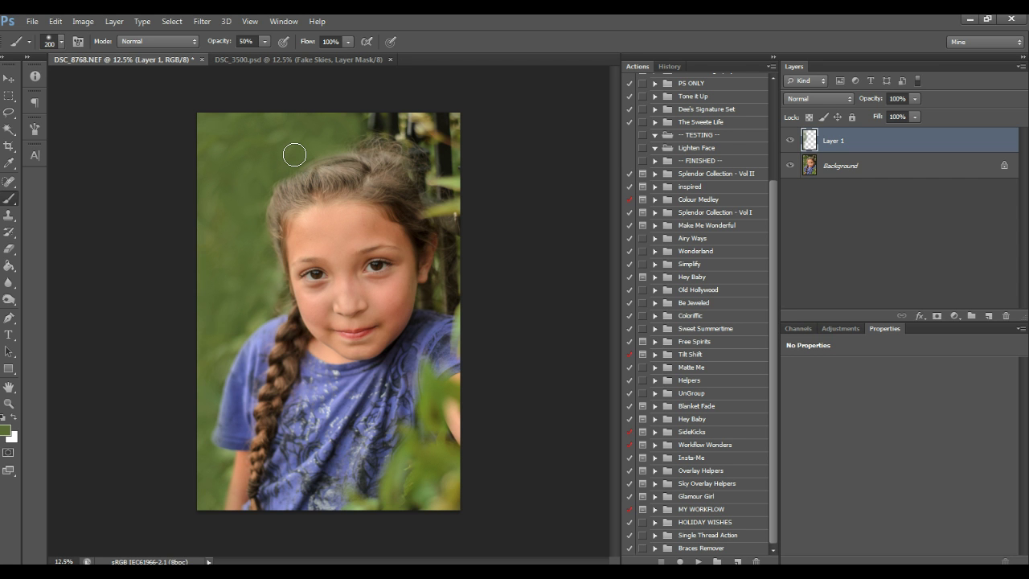
pyautogui.moveTo(257, 313)
pyautogui.mouseDown()
pyautogui.moveTo(208, 370)
pyautogui.moveTo(208, 340)
pyautogui.moveTo(198, 378)
pyautogui.mouseUp()
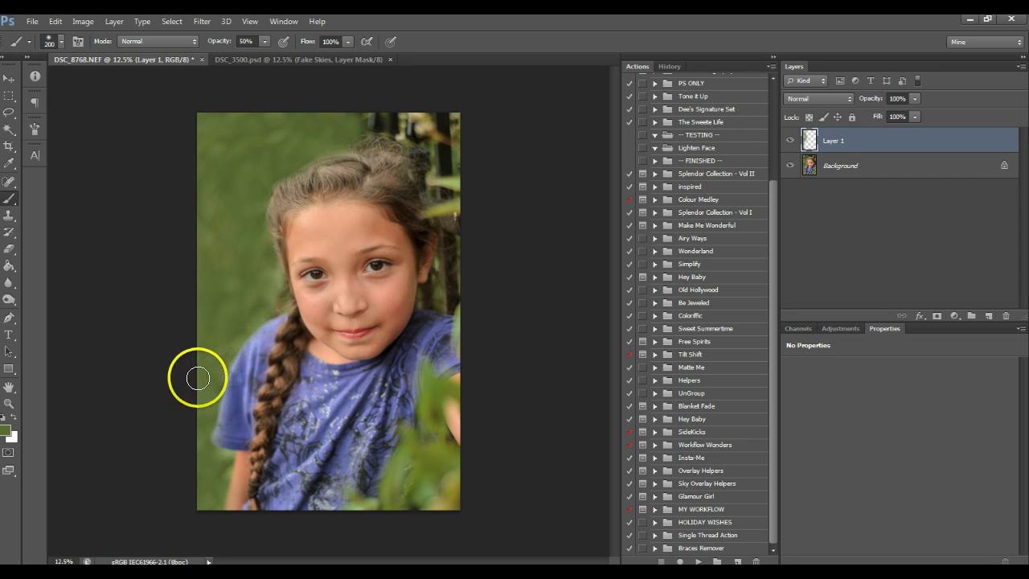
# Step: Paint green over the leaves in the photo's lower right corner and up its right side with a 500 px brush
pyautogui.press(']')
pyautogui.press(']')
pyautogui.press(']')
pyautogui.press(']')
pyautogui.moveTo(416, 467)
pyautogui.mouseDown()
pyautogui.moveTo(430, 387)
pyautogui.moveTo(430, 423)
pyautogui.moveTo(365, 516)
pyautogui.mouseUp()
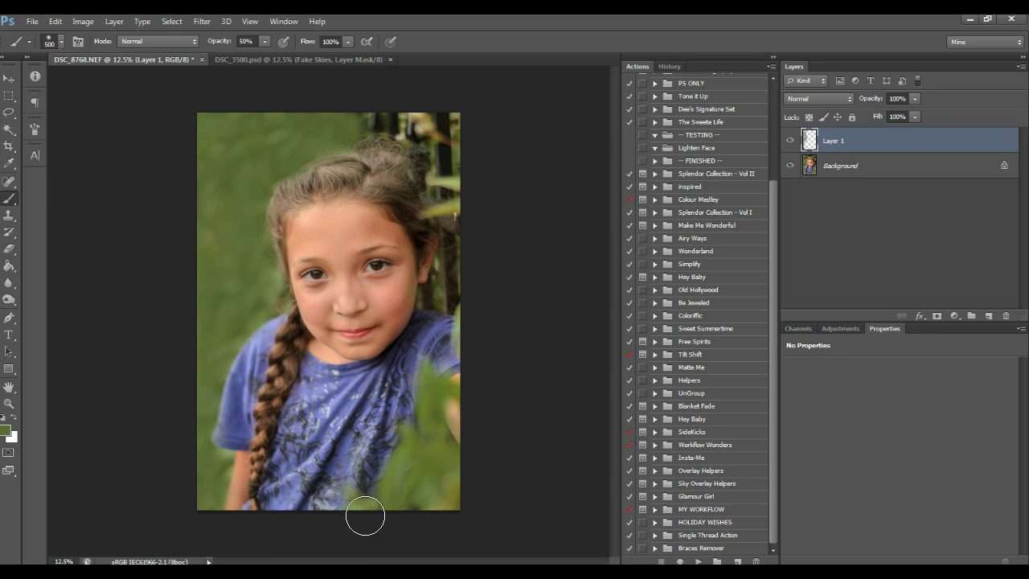
pyautogui.moveTo(410, 492)
pyautogui.mouseDown()
pyautogui.moveTo(447, 406)
pyautogui.moveTo(417, 504)
pyautogui.moveTo(445, 401)
pyautogui.moveTo(425, 498)
pyautogui.moveTo(430, 298)
pyautogui.mouseUp()
# Step: Paint green over the fence and stray hairs around the head's upper right, reducing the brush from 400 to 200 px
pyautogui.press('[')
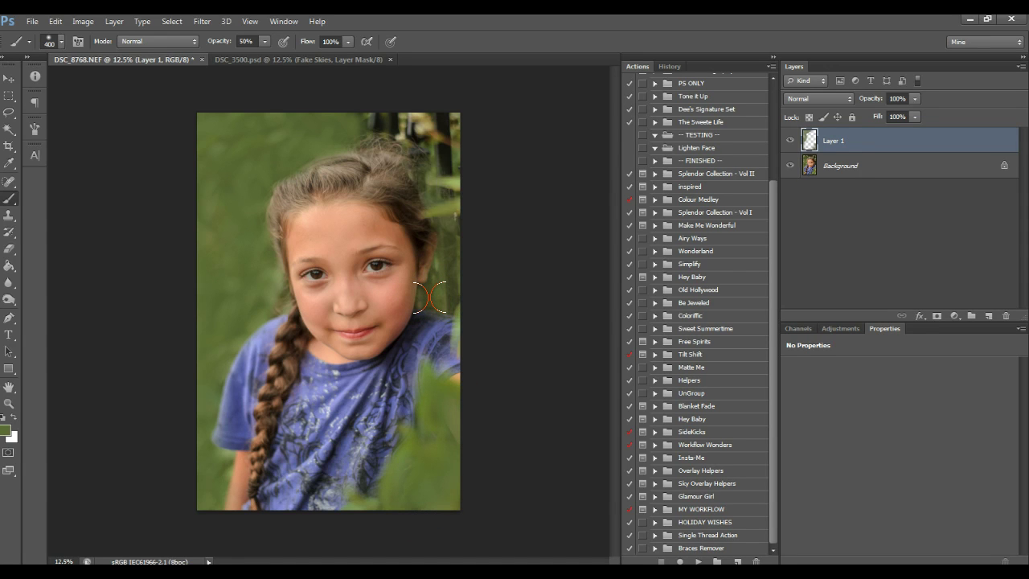
pyautogui.moveTo(410, 100)
pyautogui.mouseDown()
pyautogui.moveTo(371, 119)
pyautogui.moveTo(413, 136)
pyautogui.moveTo(432, 171)
pyautogui.moveTo(351, 131)
pyautogui.moveTo(403, 139)
pyautogui.moveTo(388, 131)
pyautogui.moveTo(351, 141)
pyautogui.moveTo(422, 158)
pyautogui.moveTo(363, 143)
pyautogui.mouseUp()
pyautogui.press('[')
pyautogui.press('[')
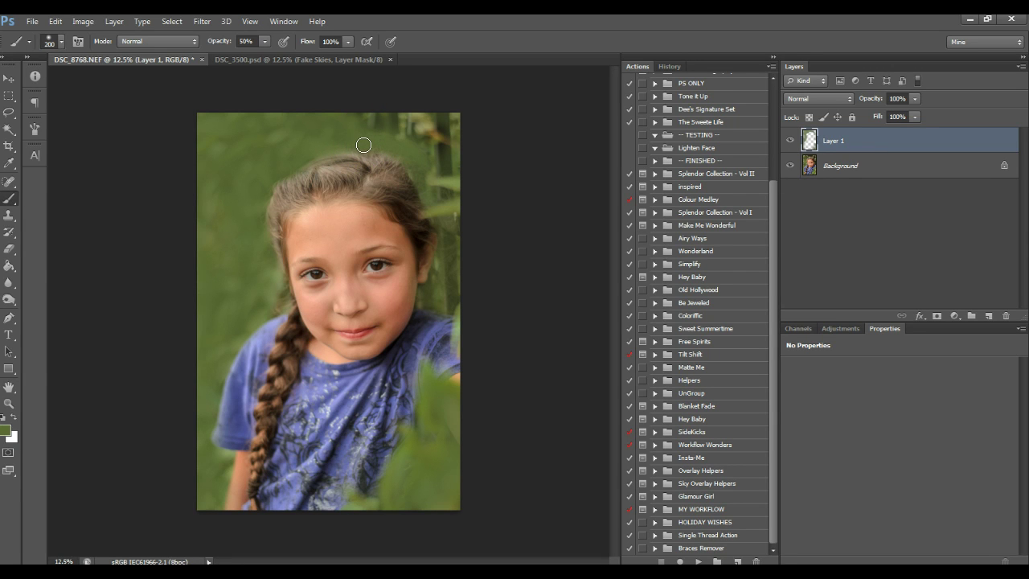
pyautogui.moveTo(363, 145)
pyautogui.mouseDown()
pyautogui.moveTo(410, 161)
pyautogui.moveTo(439, 215)
pyautogui.moveTo(436, 173)
pyautogui.mouseUp()
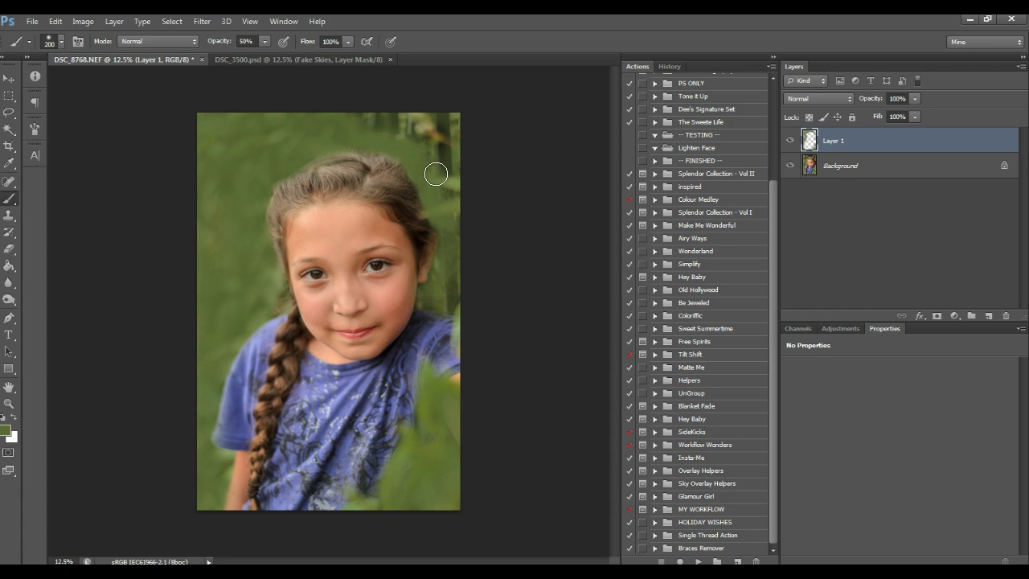
pyautogui.moveTo(438, 288)
pyautogui.mouseDown()
pyautogui.moveTo(455, 209)
pyautogui.moveTo(450, 125)
pyautogui.moveTo(468, 177)
pyautogui.moveTo(352, 118)
pyautogui.moveTo(427, 122)
pyautogui.moveTo(415, 121)
pyautogui.moveTo(461, 178)
pyautogui.mouseUp()
# Step: Cover the photo's upper right corner and the lower leaves with more green using a 500 px brush
pyautogui.press(']')
pyautogui.press(']')
pyautogui.press(']')
pyautogui.press(']')
pyautogui.click(427, 111)
pyautogui.click(363, 494)
# Step: Sample the blue of the girl's shirt as the foreground colour
pyautogui.click(8, 430)
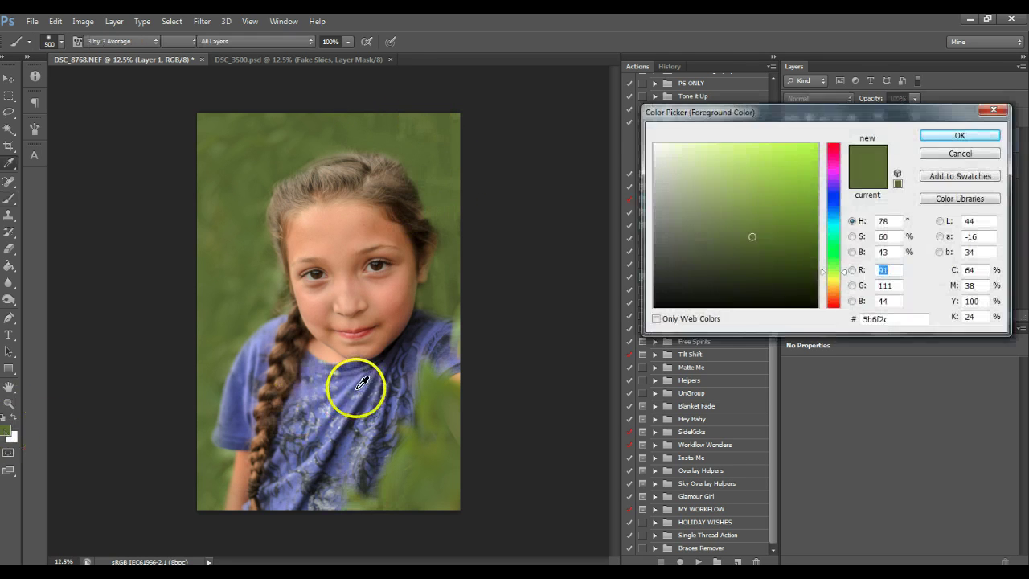
pyautogui.click(351, 386)
pyautogui.click(962, 133)
# Step: Paint blue over the printed pattern on the shirt, using brush sizes of 500, 250 and 300 px
pyautogui.moveTo(340, 425)
pyautogui.mouseDown()
pyautogui.moveTo(325, 404)
pyautogui.moveTo(339, 398)
pyautogui.moveTo(321, 427)
pyautogui.mouseUp()
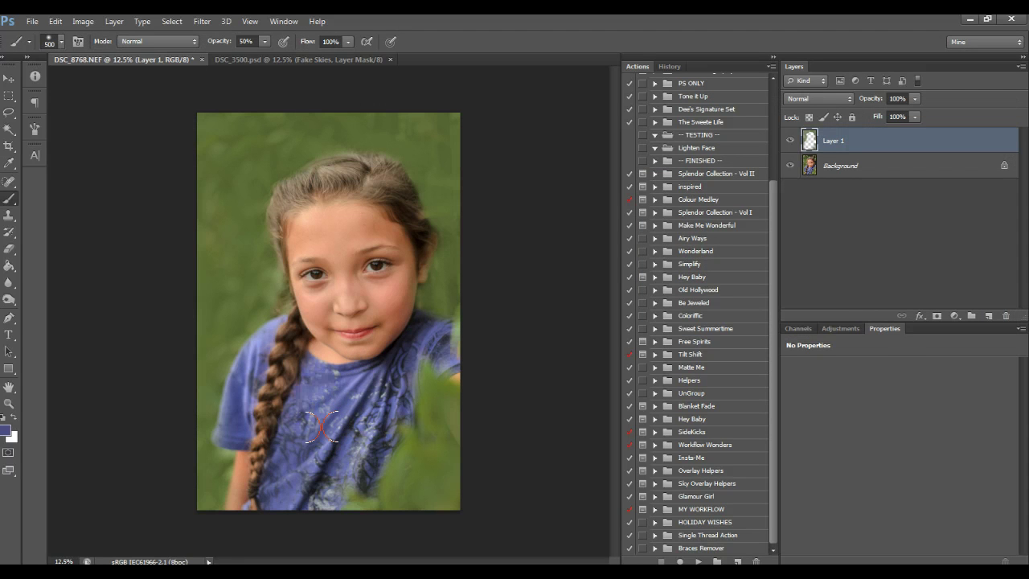
pyautogui.press('[')
pyautogui.press('[')
pyautogui.press('[')
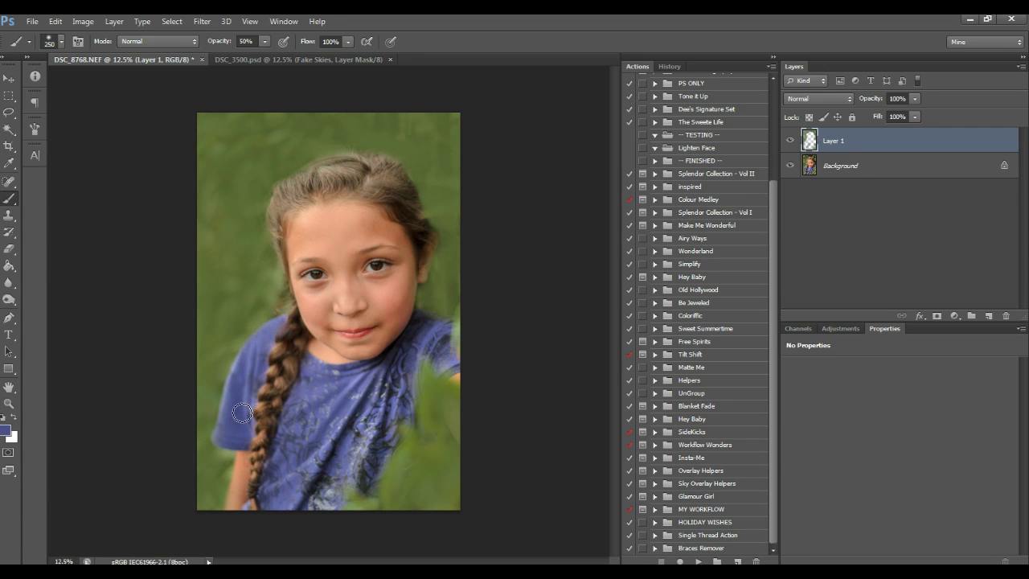
pyautogui.moveTo(242, 413)
pyautogui.mouseDown()
pyautogui.moveTo(221, 434)
pyautogui.moveTo(256, 367)
pyautogui.moveTo(245, 415)
pyautogui.moveTo(262, 349)
pyautogui.moveTo(249, 423)
pyautogui.moveTo(316, 367)
pyautogui.moveTo(340, 375)
pyautogui.moveTo(376, 366)
pyautogui.moveTo(367, 483)
pyautogui.moveTo(433, 335)
pyautogui.moveTo(449, 334)
pyautogui.moveTo(399, 360)
pyautogui.moveTo(408, 417)
pyautogui.mouseUp()
pyautogui.press(']')
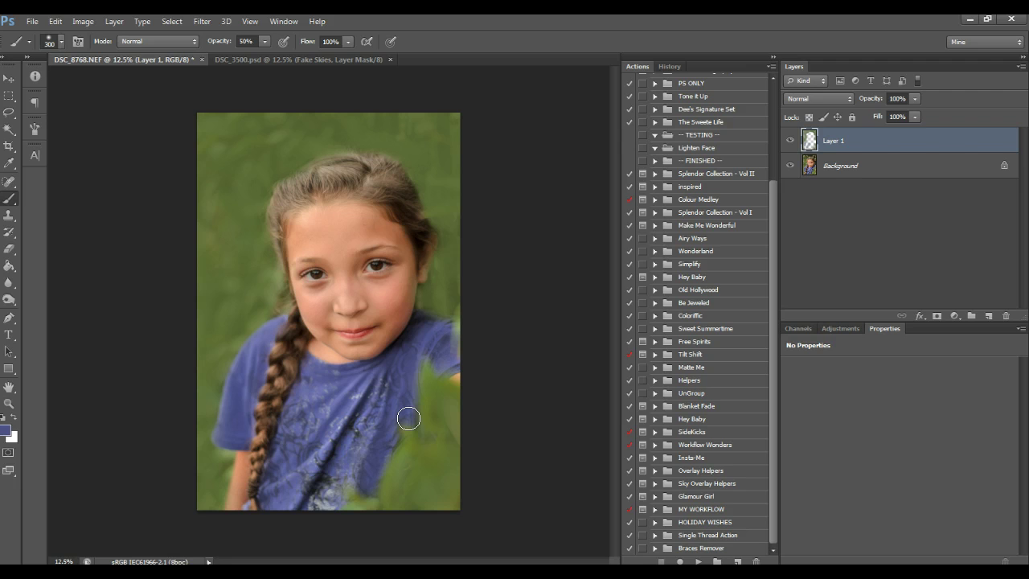
pyautogui.moveTo(326, 476)
pyautogui.mouseDown()
pyautogui.moveTo(298, 516)
pyautogui.moveTo(329, 443)
pyautogui.moveTo(262, 498)
pyautogui.moveTo(274, 467)
pyautogui.moveTo(351, 385)
pyautogui.moveTo(308, 370)
pyautogui.moveTo(291, 400)
pyautogui.moveTo(328, 386)
pyautogui.moveTo(284, 435)
pyautogui.moveTo(264, 486)
pyautogui.moveTo(333, 439)
pyautogui.moveTo(353, 408)
pyautogui.moveTo(329, 428)
pyautogui.moveTo(355, 392)
pyautogui.moveTo(393, 373)
pyautogui.moveTo(370, 422)
pyautogui.mouseUp()
pyautogui.moveTo(316, 499); pyautogui.dragTo(316, 499)
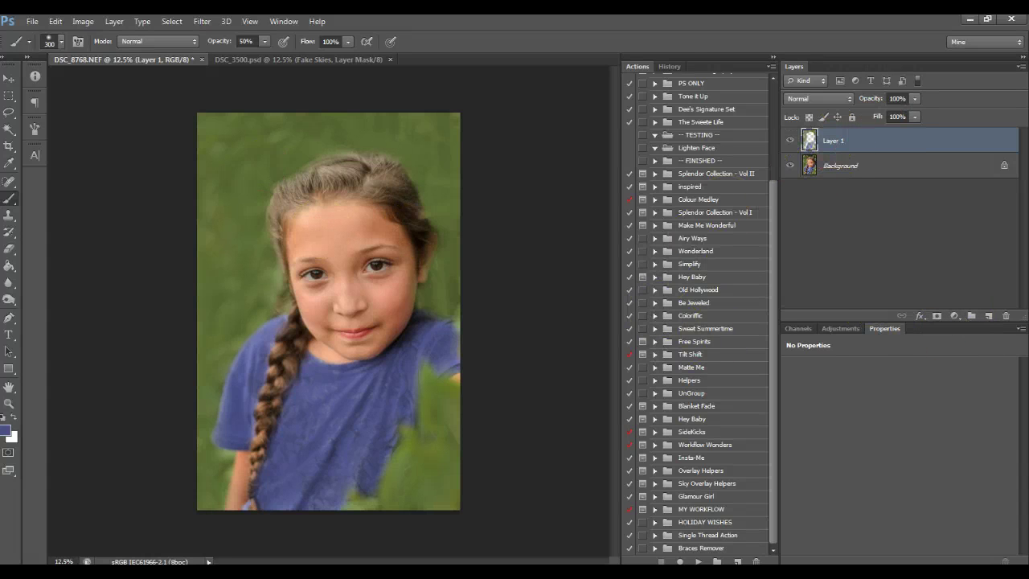
# Step: Clone hair along the right edge of the girl's head with the Clone Stamp at 150 px
pyautogui.click(9, 182)
pyautogui.click(10, 215)
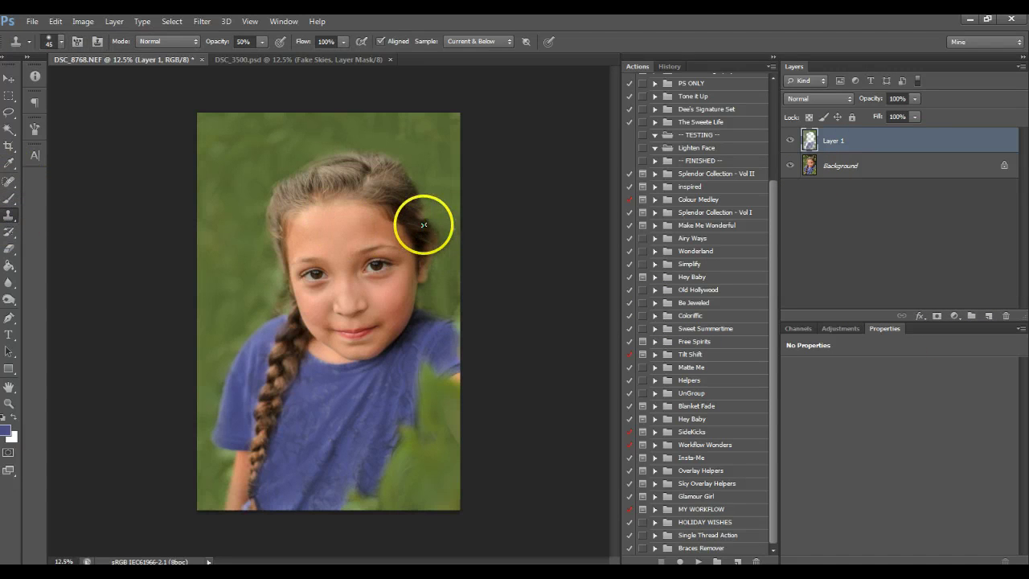
pyautogui.press(']')
pyautogui.press(']')
pyautogui.press(']')
pyautogui.press(']')
pyautogui.press(']')
pyautogui.press(']')
pyautogui.press(']')
pyautogui.press(']')
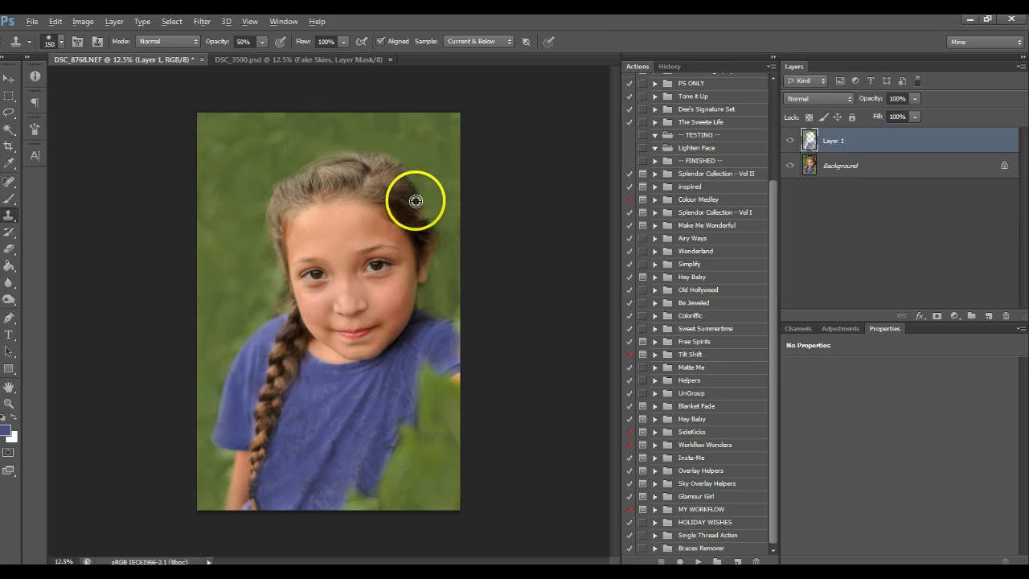
pyautogui.keyDown('alt'); pyautogui.click(416, 201); pyautogui.keyUp('alt')
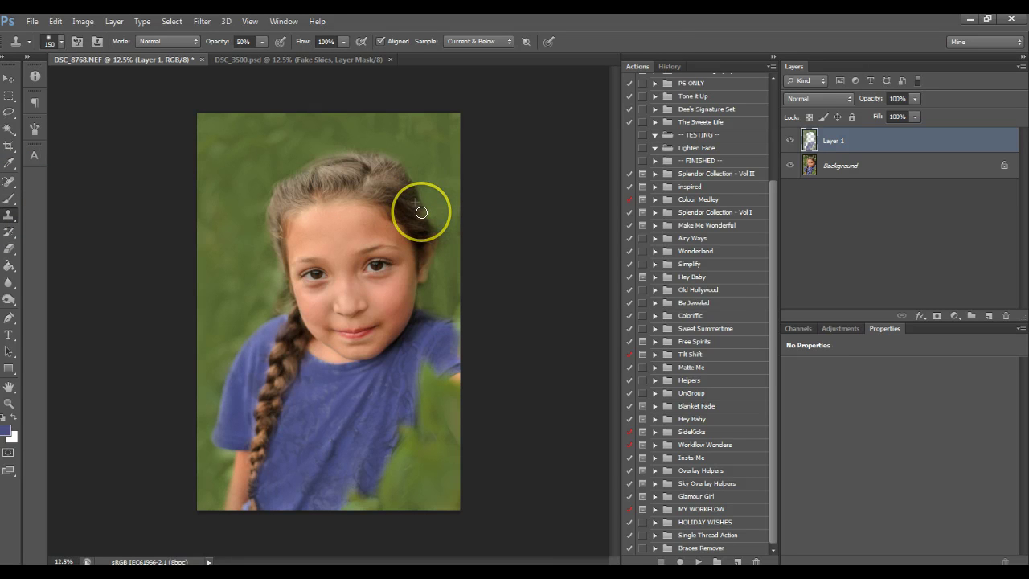
pyautogui.moveTo(421, 212); pyautogui.dragTo(425, 218)
pyautogui.keyDown('alt'); pyautogui.click(428, 222); pyautogui.keyUp('alt')
pyautogui.keyDown('alt'); pyautogui.click(417, 200); pyautogui.keyUp('alt')
pyautogui.click(420, 211)
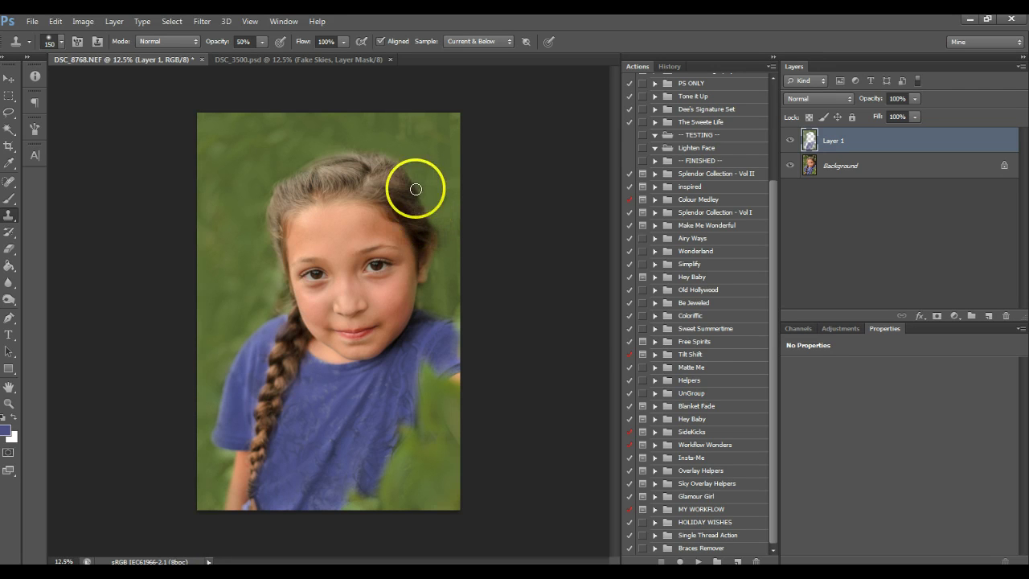
pyautogui.moveTo(415, 202)
pyautogui.mouseDown()
pyautogui.moveTo(421, 214)
pyautogui.moveTo(413, 198)
pyautogui.mouseUp()
# Step: Compare the photo with and without the painted layer by toggling Layer 1's visibility
pyautogui.click(11, 113)
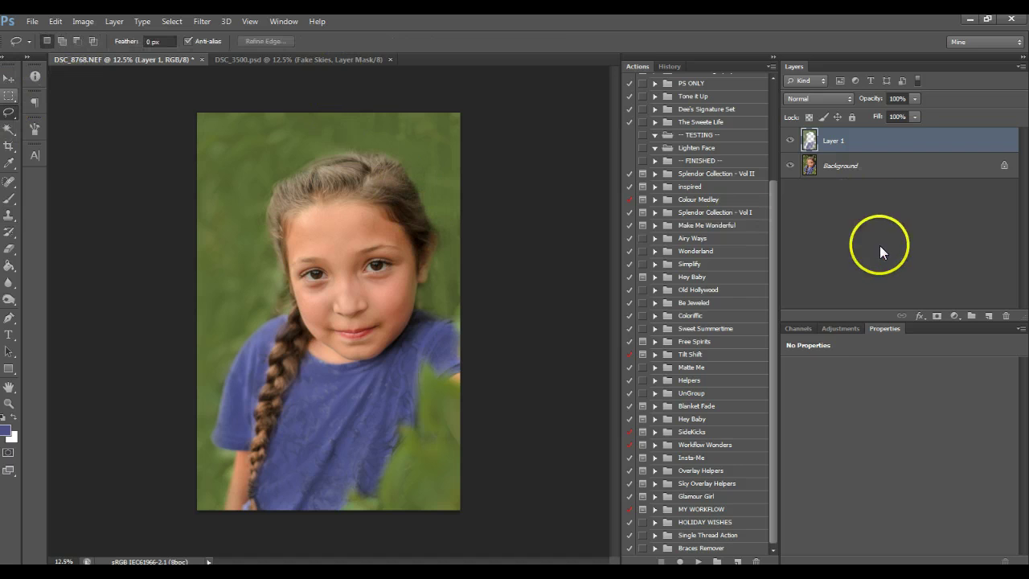
pyautogui.click(791, 141)
pyautogui.click(790, 141)
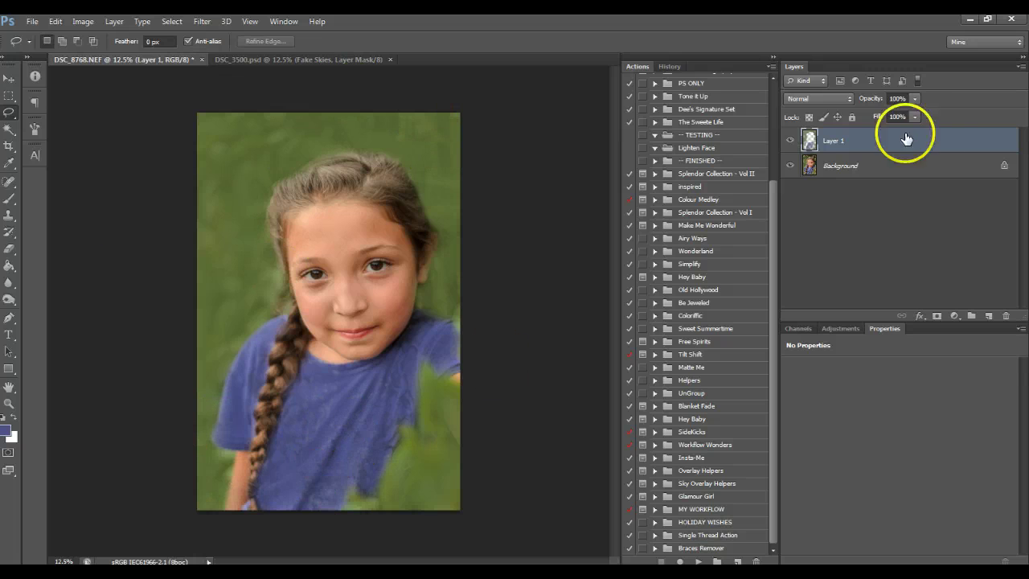
# Step: Start a Gradient fill layer above Layer 1 and open its gradient for editing
pyautogui.click(955, 316)
pyautogui.click(936, 50)
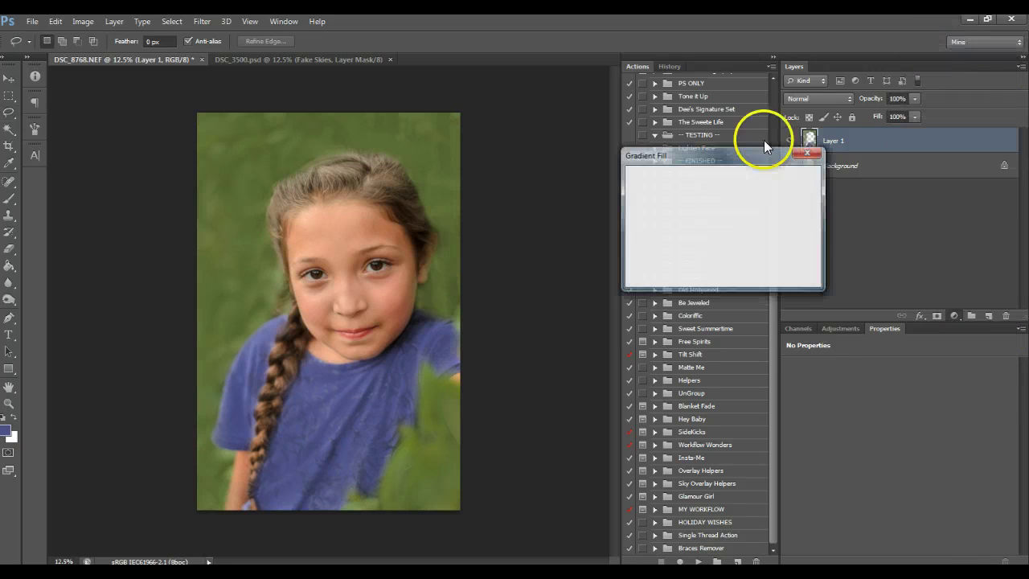
pyautogui.click(683, 178)
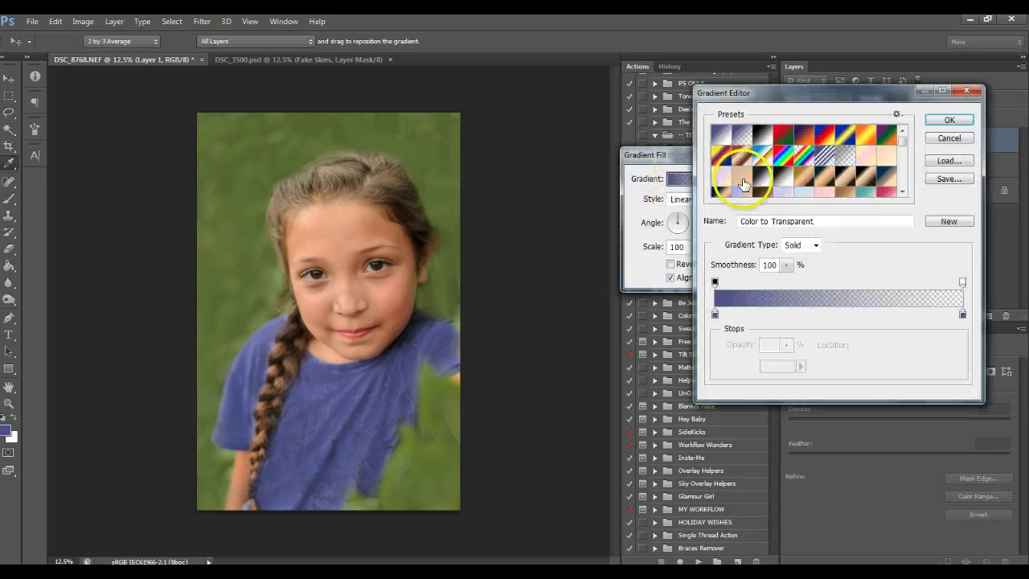
# Step: Set the gradient's starting colour stop to black (000000), with the colour picker not restricted to web colours
pyautogui.click(715, 312)
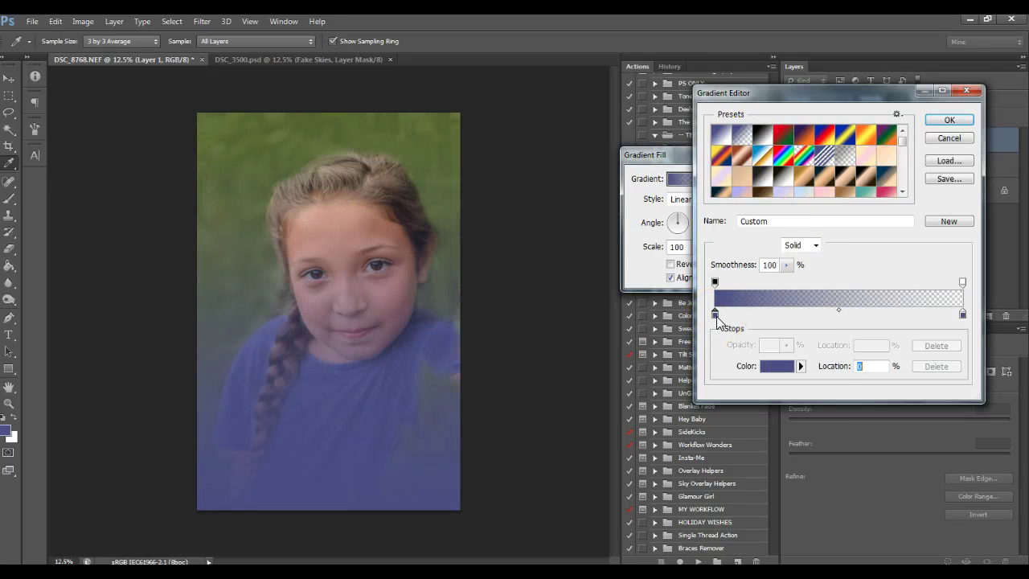
pyautogui.doubleClick(715, 314)
pyautogui.click(716, 320)
pyautogui.click(712, 270)
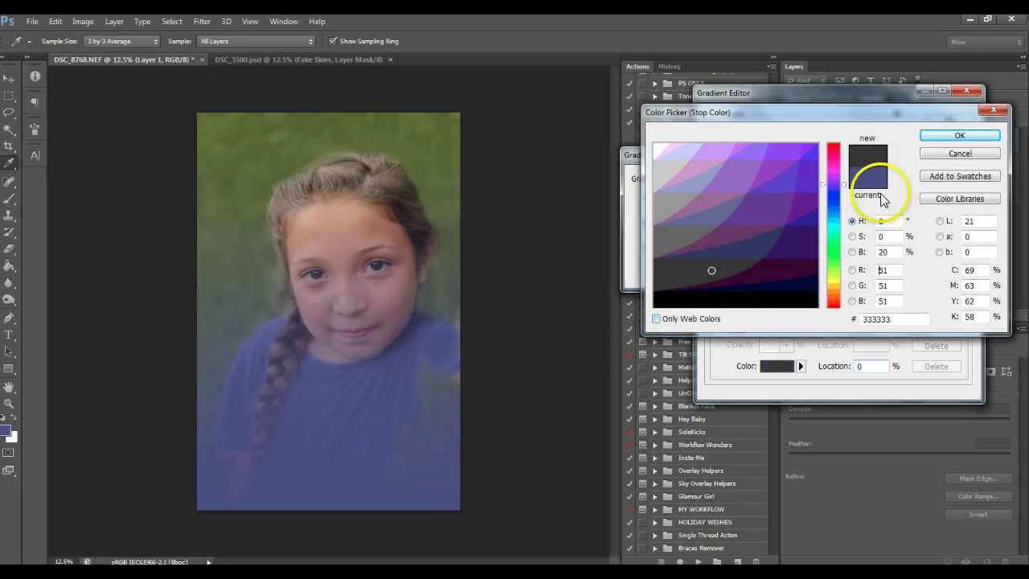
pyautogui.click(698, 319)
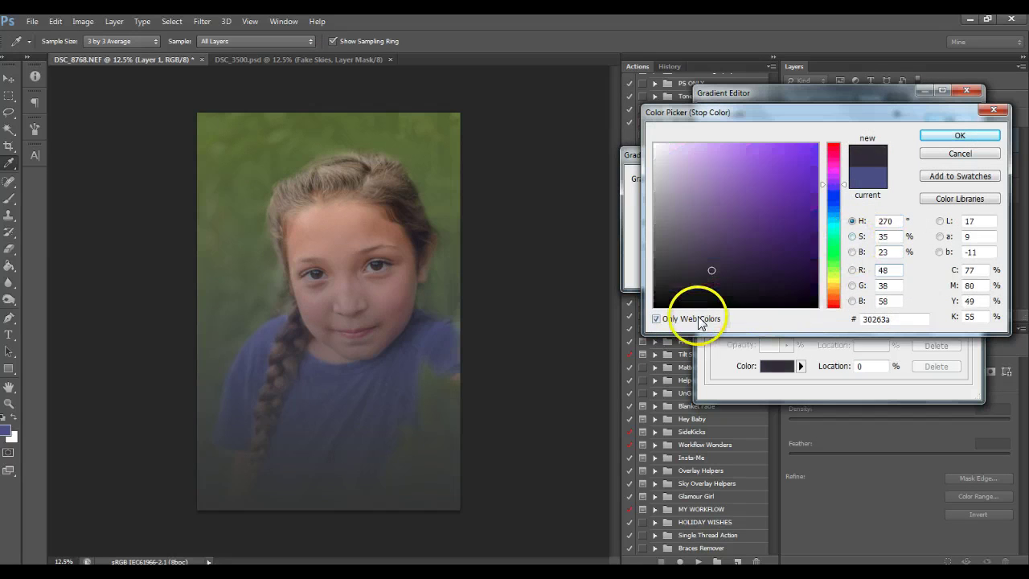
pyautogui.moveTo(693, 295); pyautogui.dragTo(634, 325)
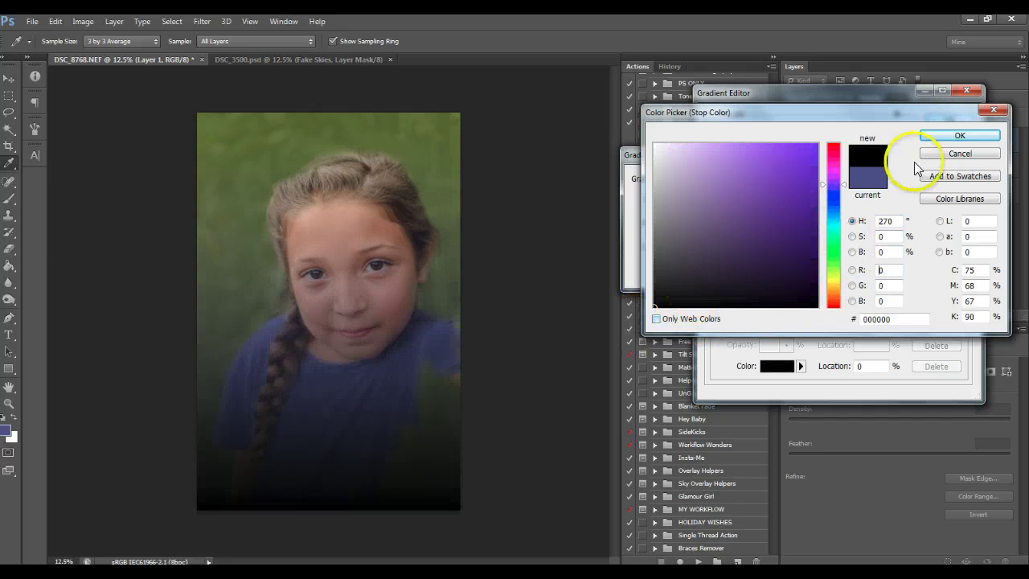
pyautogui.click(945, 136)
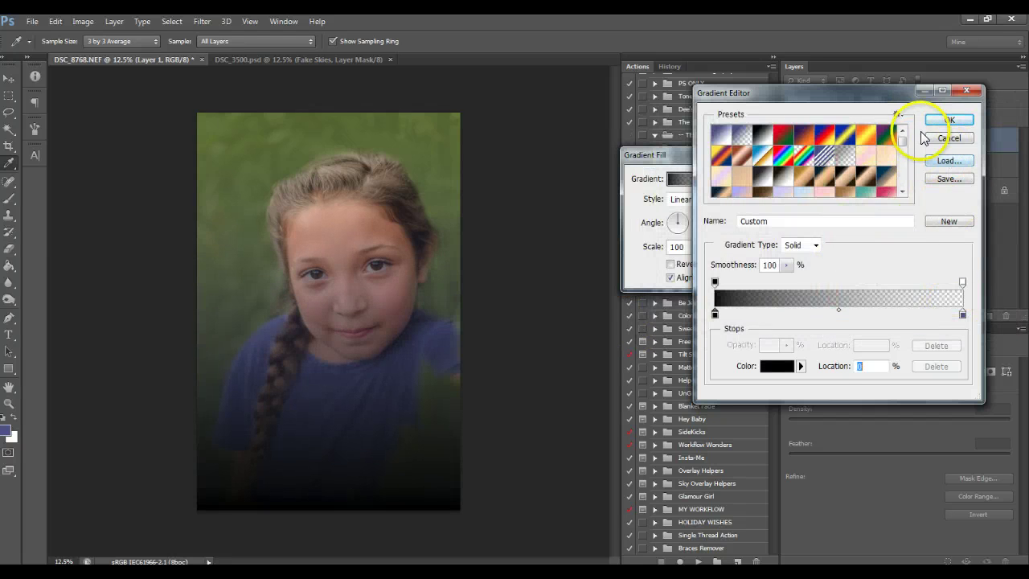
# Step: Accept the black-to-transparent gradient and rotate the linear fill so its dark end lies over the photo's upper-right corner
pyautogui.click(964, 315)
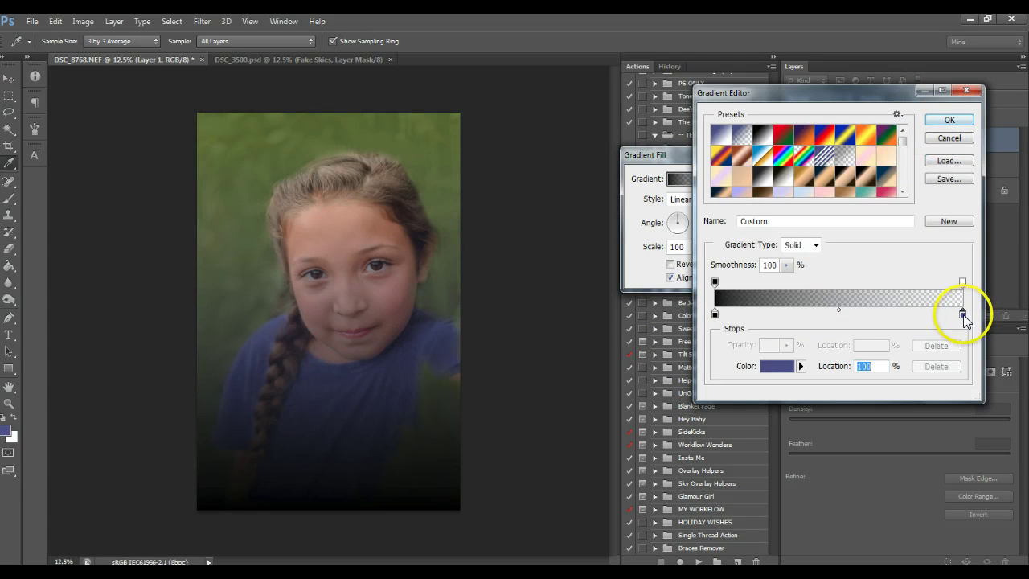
pyautogui.click(715, 313)
pyautogui.click(941, 315)
pyautogui.moveTo(963, 319); pyautogui.dragTo(943, 318)
pyautogui.click(950, 119)
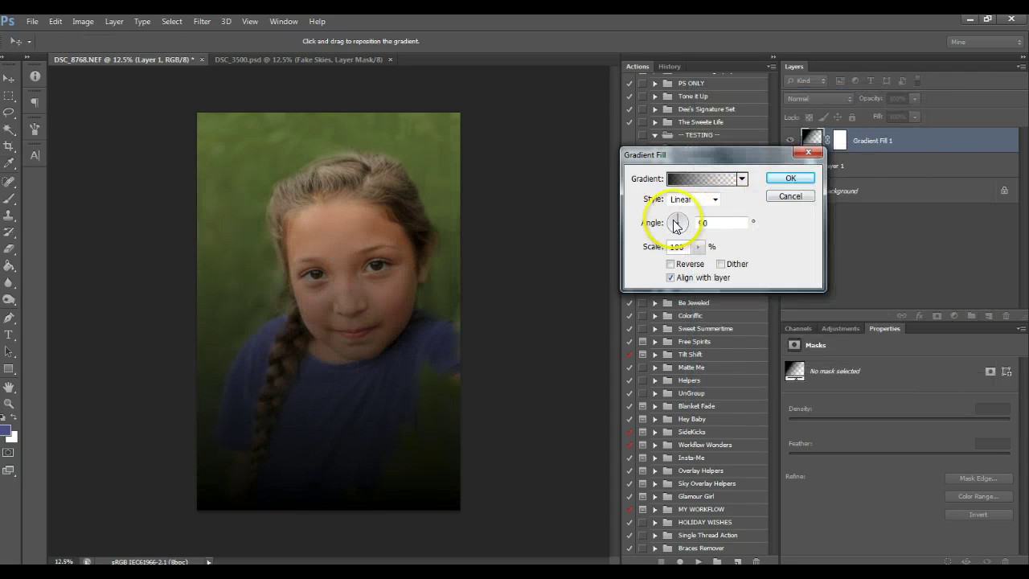
pyautogui.moveTo(674, 226); pyautogui.dragTo(672, 229)
pyautogui.click(790, 178)
# Step: Set Gradient Fill 1 to Overlay blending at 55% opacity and toggle its visibility to compare
pyautogui.click(818, 98)
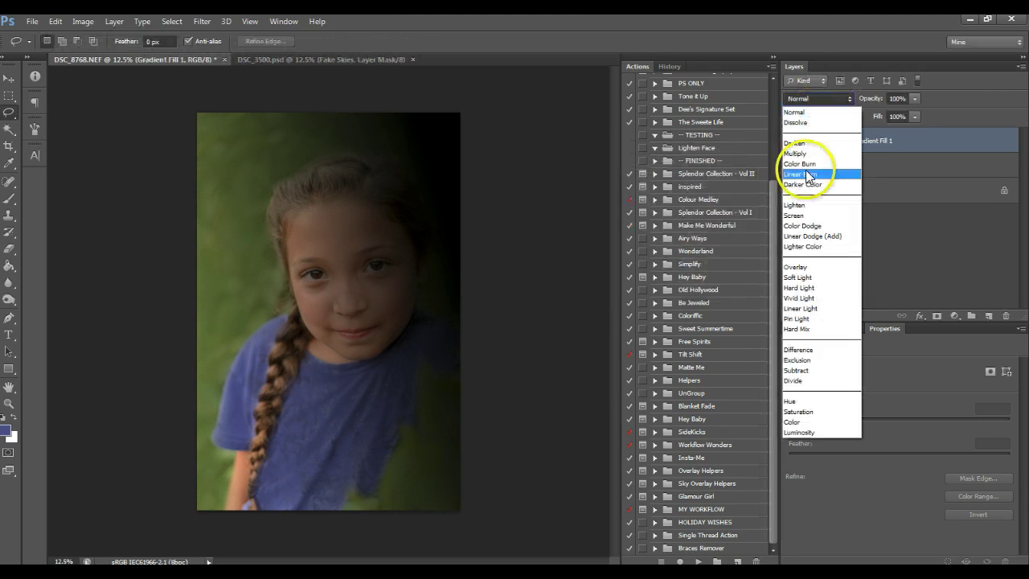
pyautogui.click(801, 268)
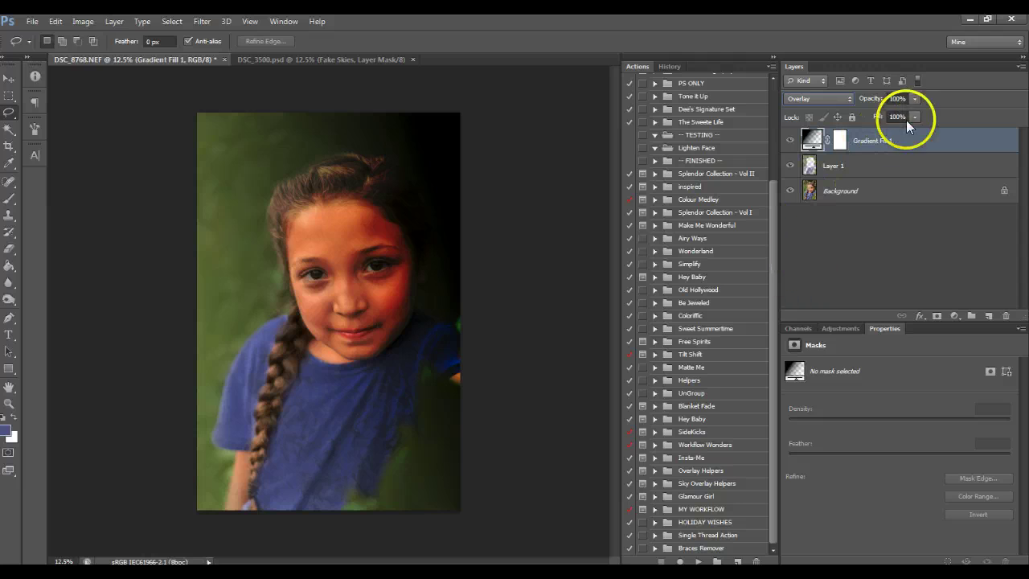
pyautogui.moveTo(905, 106); pyautogui.dragTo(890, 113)
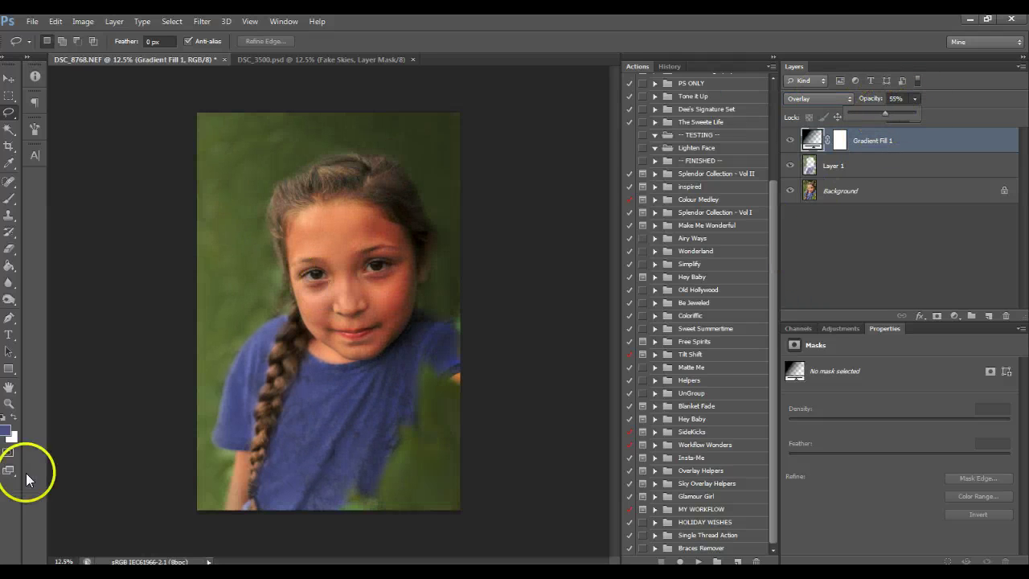
pyautogui.click(796, 134)
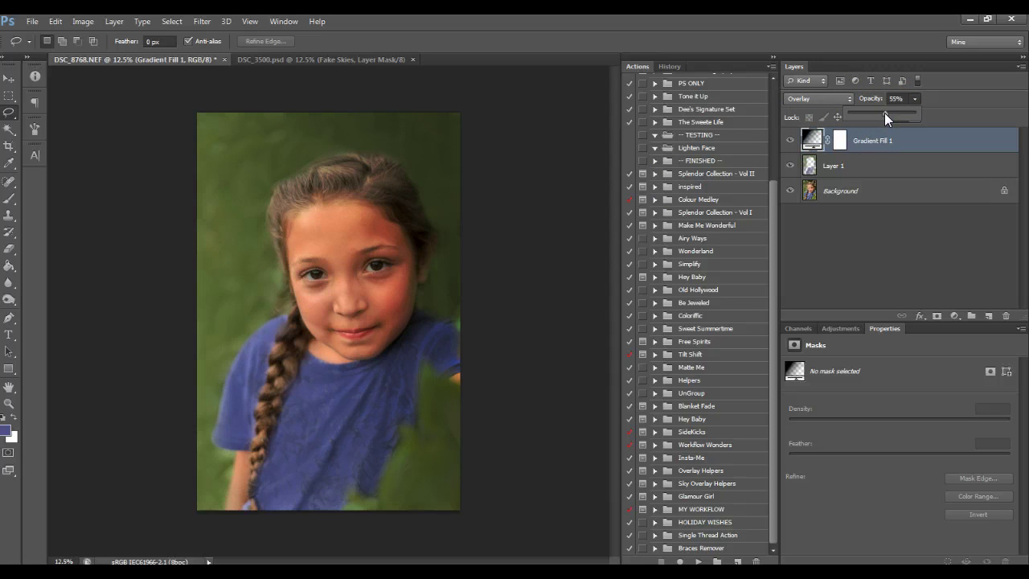
pyautogui.click(867, 131)
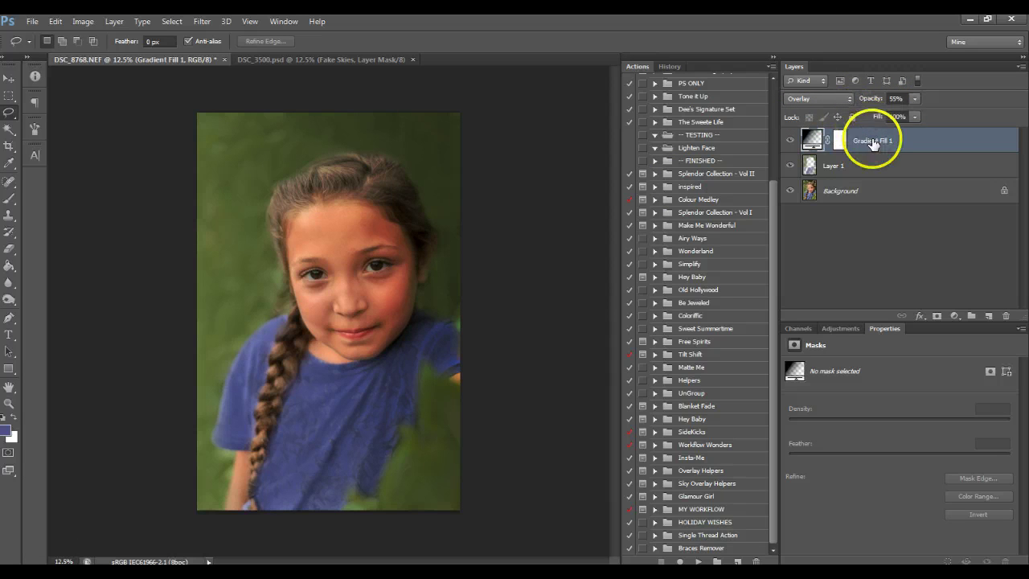
pyautogui.click(790, 141)
pyautogui.click(791, 141)
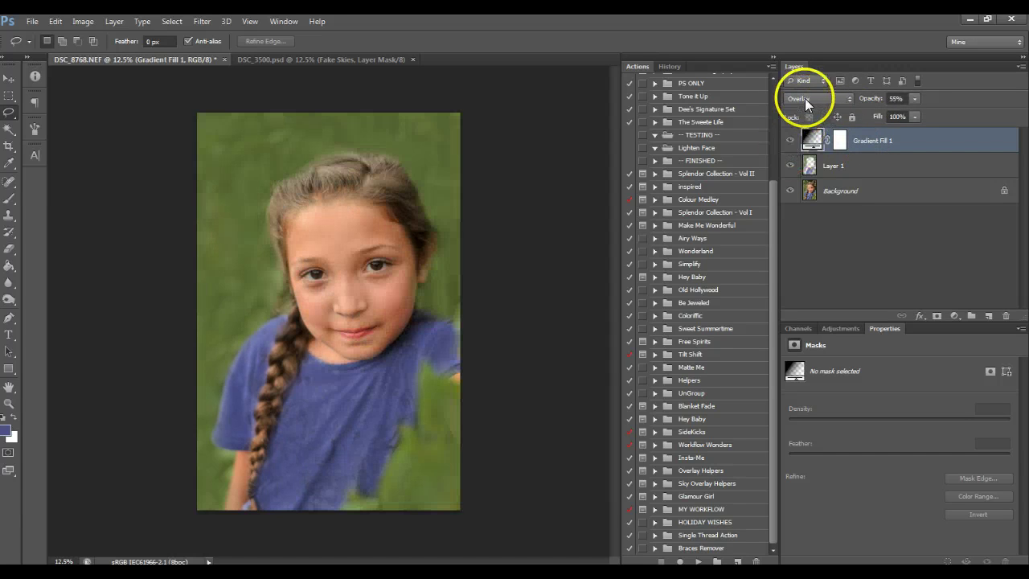
# Step: Try Multiply and Darken blending on Gradient Fill 1
pyautogui.click(805, 98)
pyautogui.click(797, 153)
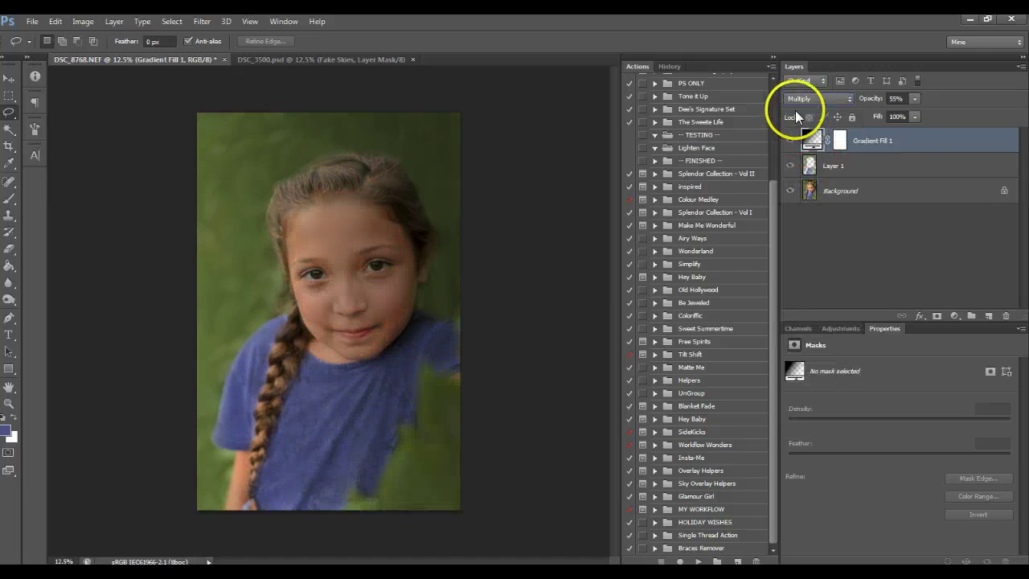
pyautogui.click(801, 101)
pyautogui.click(796, 142)
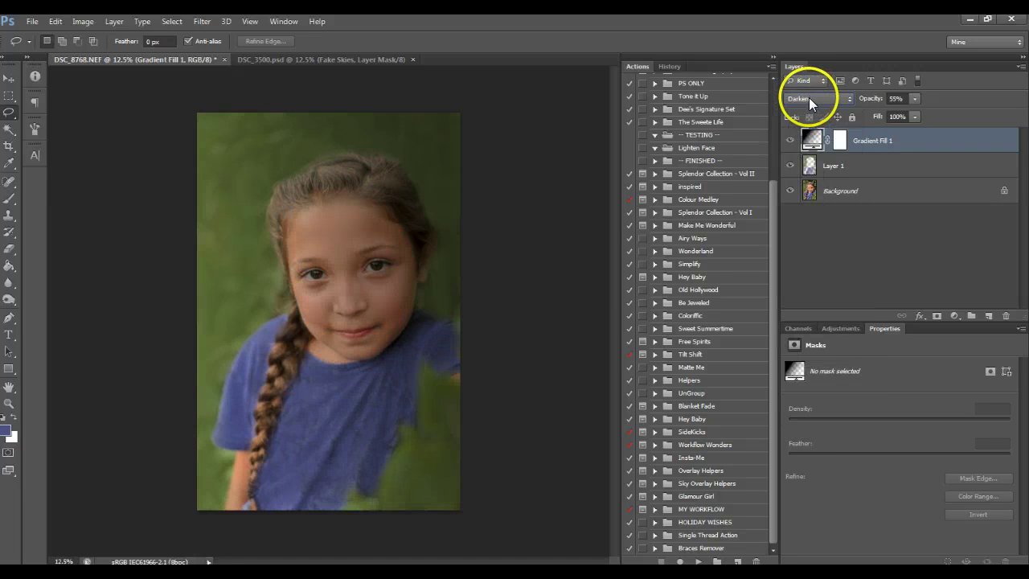
# Step: Set Gradient Fill 1 to Soft Light at 69% opacity, checking its effect by toggling the layer's visibility
pyautogui.click(809, 97)
pyautogui.click(799, 277)
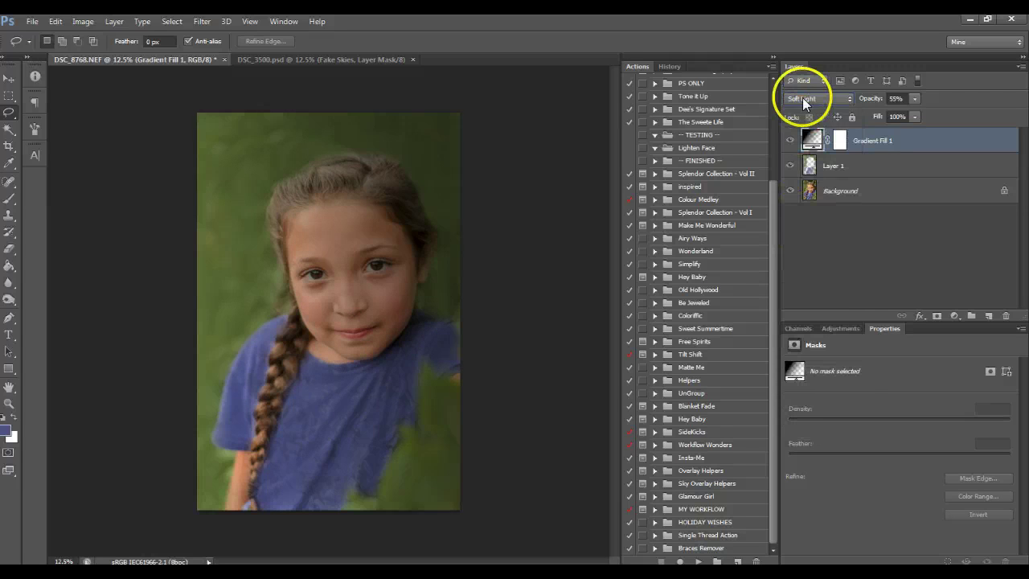
pyautogui.click(792, 145)
pyautogui.click(792, 144)
pyautogui.click(915, 98)
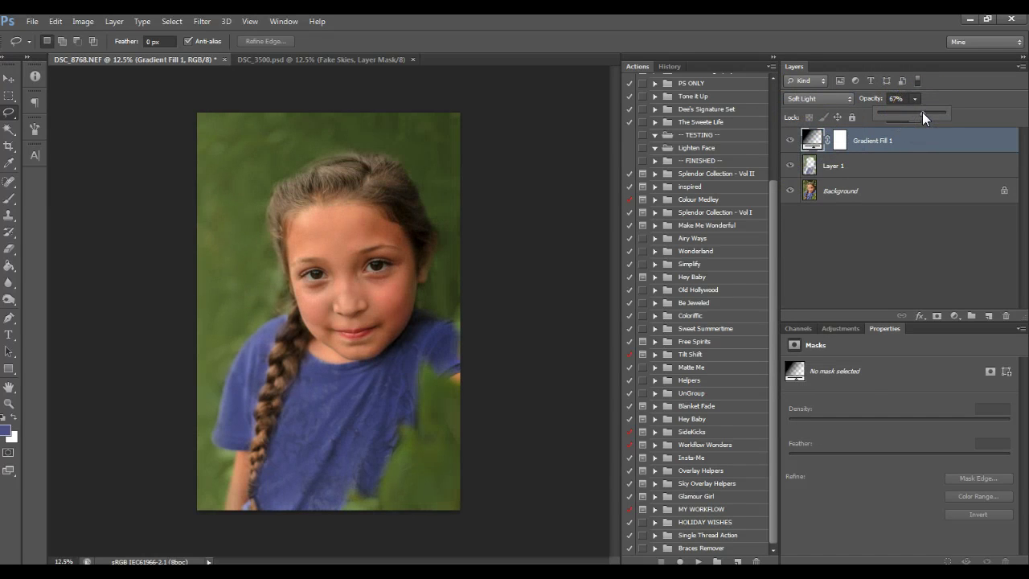
# Step: Try Overlay blending on Gradient Fill 1 and return it to Soft Light
pyautogui.click(799, 98)
pyautogui.click(799, 267)
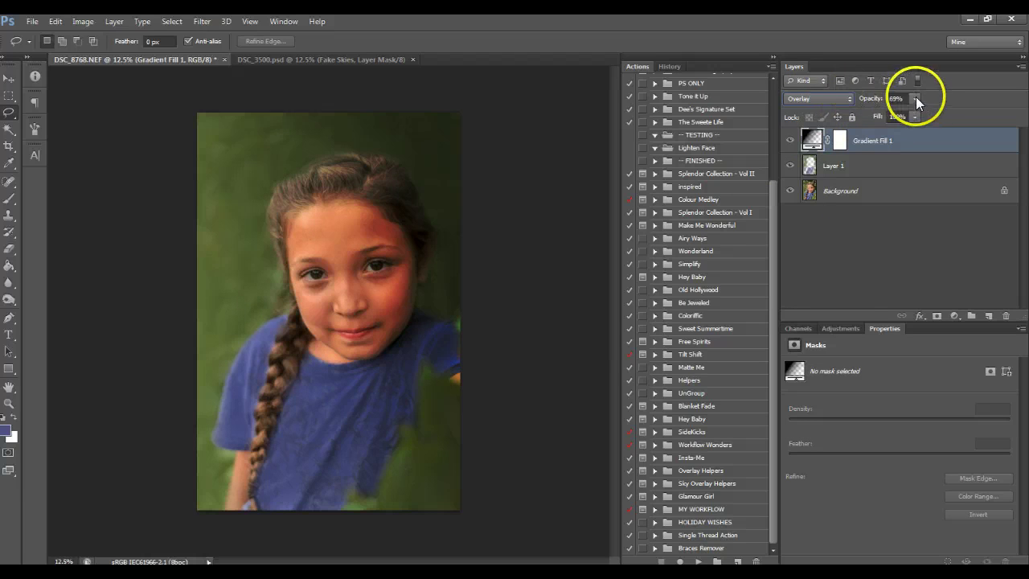
pyautogui.click(828, 98)
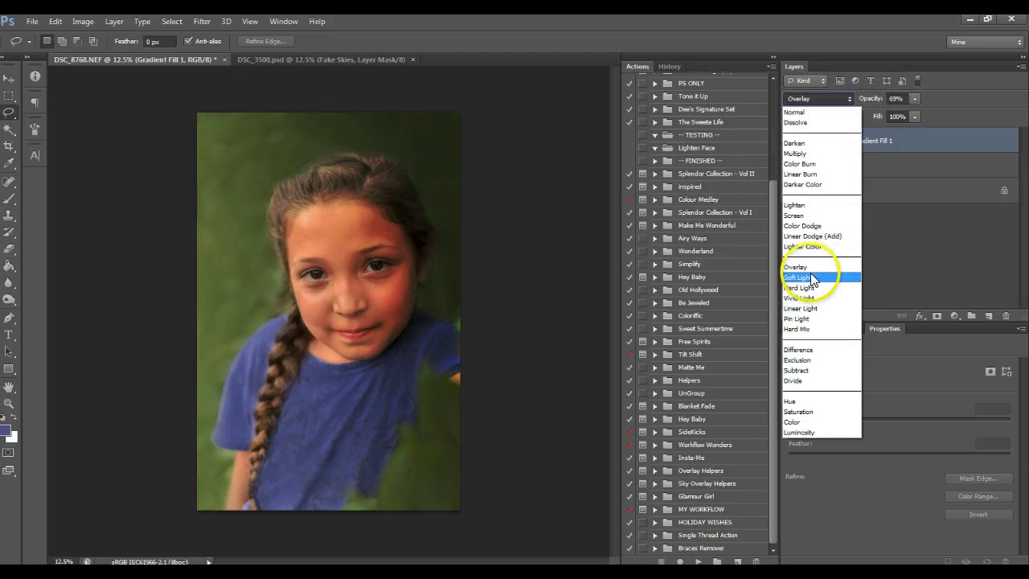
pyautogui.click(813, 278)
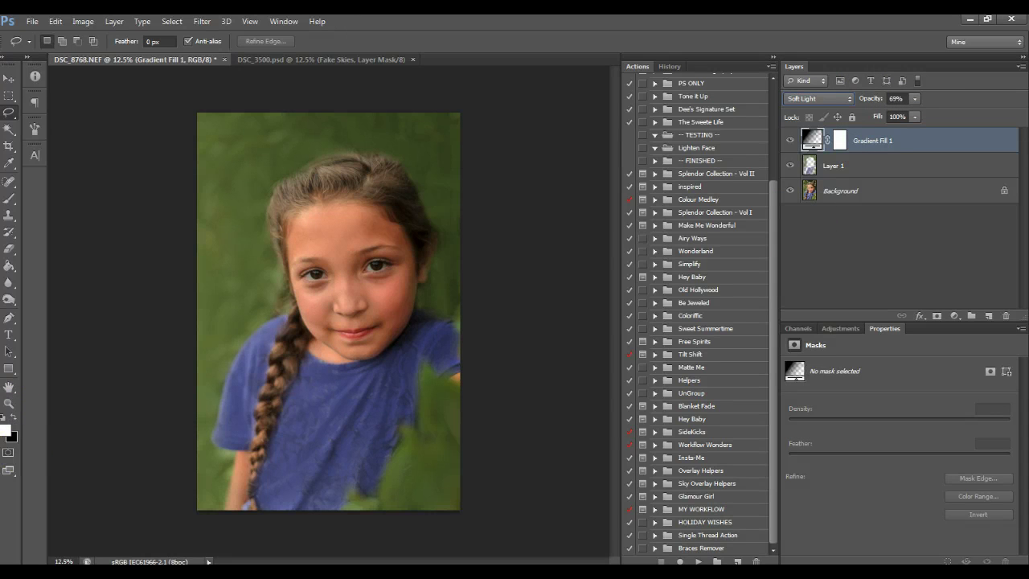
# Step: Add a linear white-to-transparent gradient fill layer above Gradient Fill 1 with an angle of 26.57°, using white as the foreground colour
pyautogui.click(7, 431)
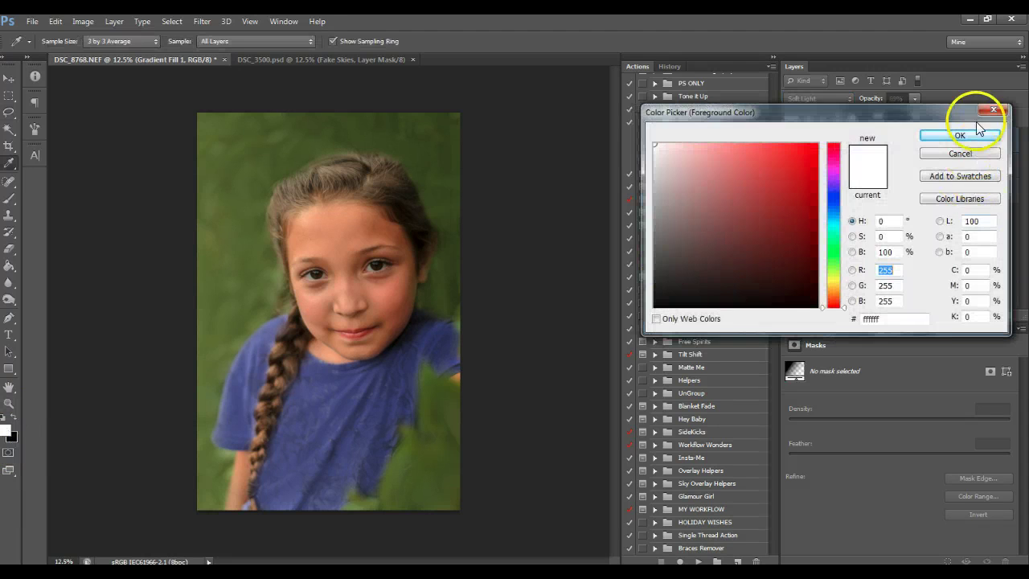
pyautogui.click(980, 130)
pyautogui.click(955, 315)
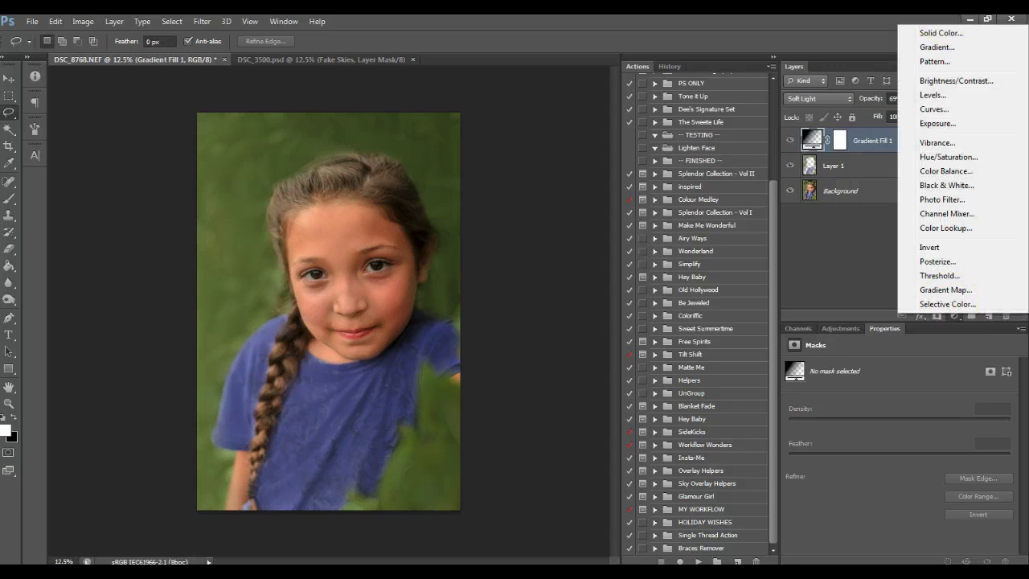
pyautogui.click(937, 48)
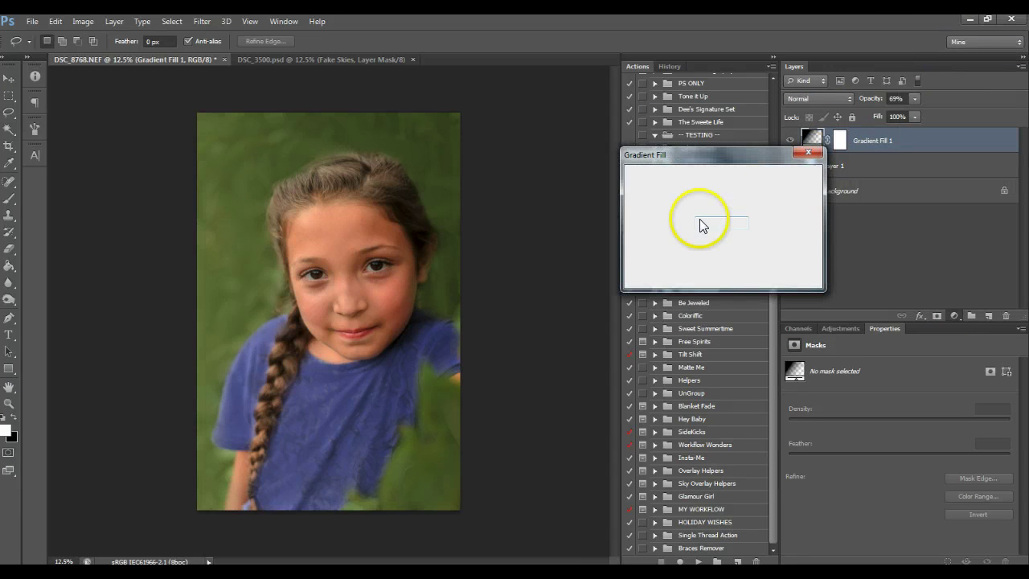
pyautogui.click(685, 219)
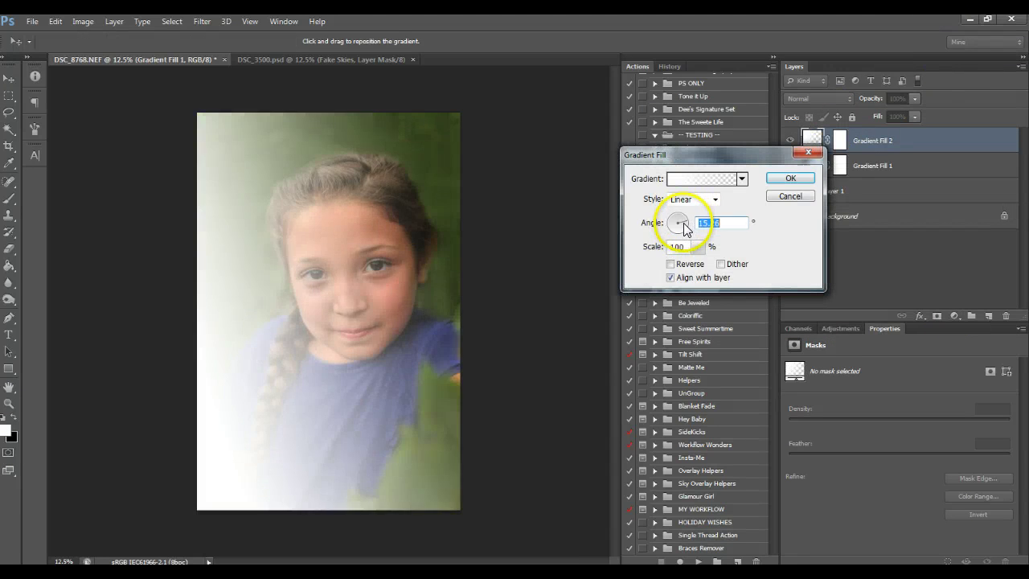
pyautogui.click(686, 223)
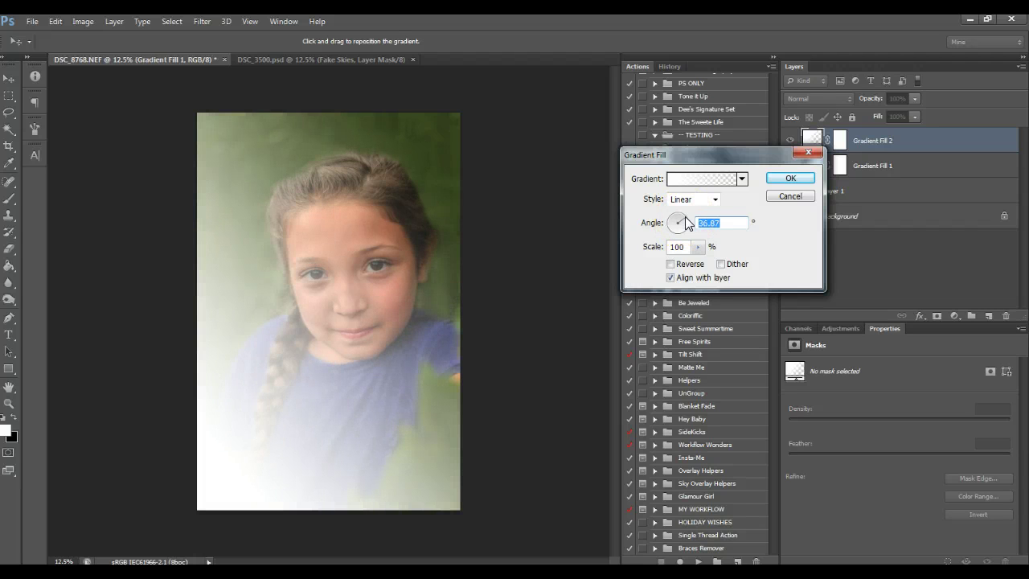
pyautogui.click(686, 224)
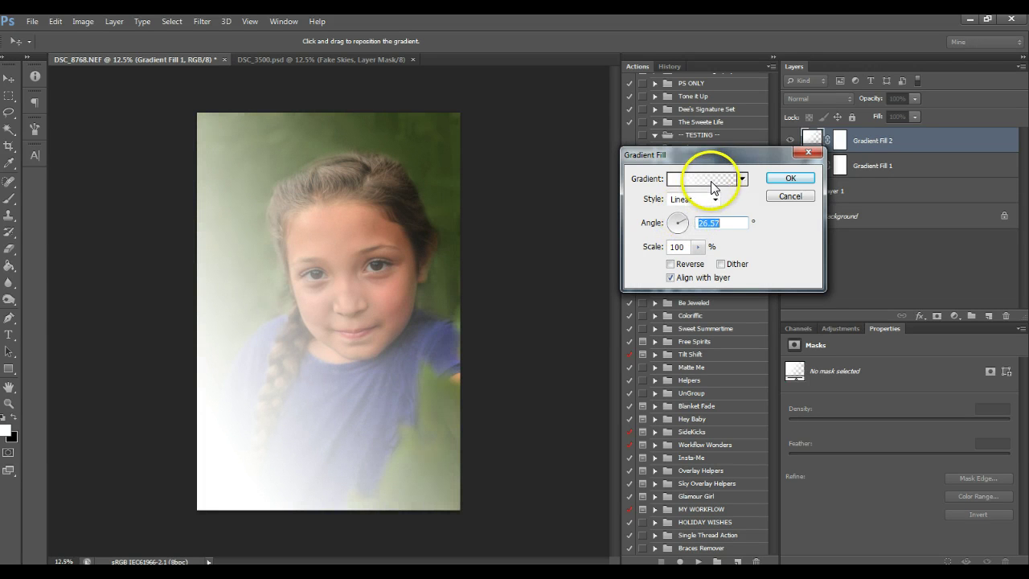
pyautogui.click(792, 178)
# Step: Try Soft Light on Gradient Fill 2, switch it to Overlay blending, and lower its opacity to about 32%
pyautogui.click(817, 98)
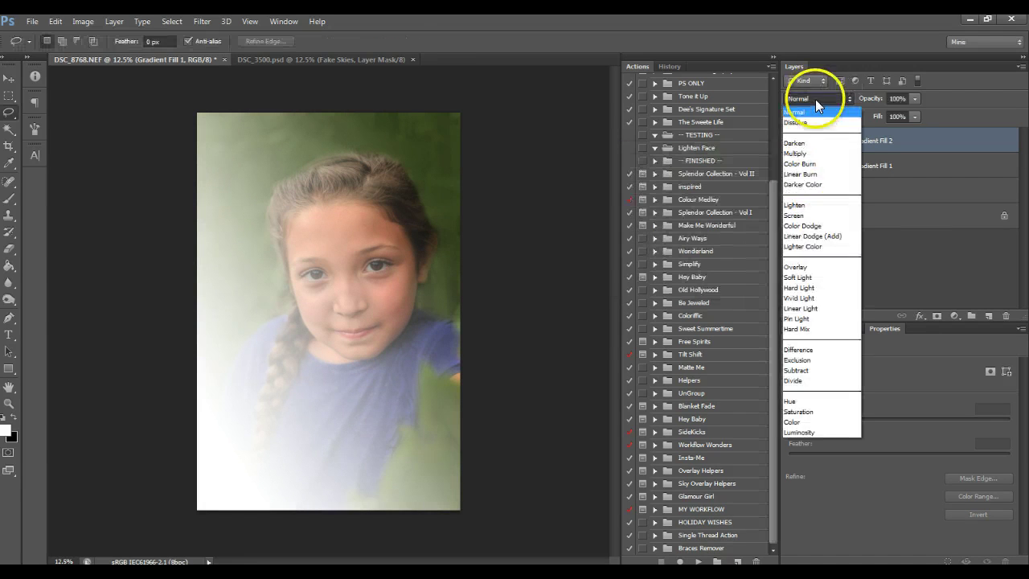
pyautogui.click(798, 276)
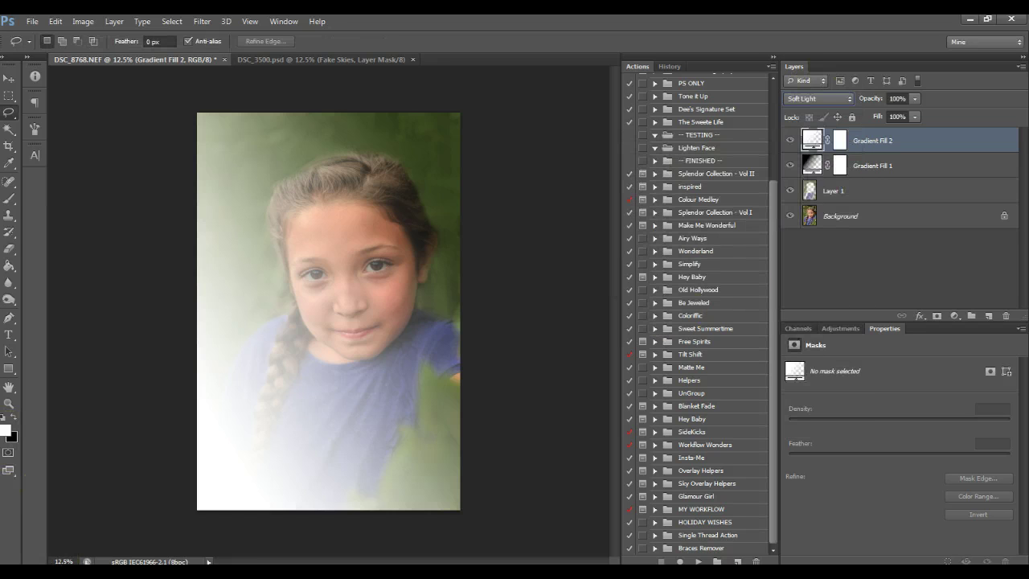
pyautogui.click(823, 98)
pyautogui.press('Up')
pyautogui.press('Return')
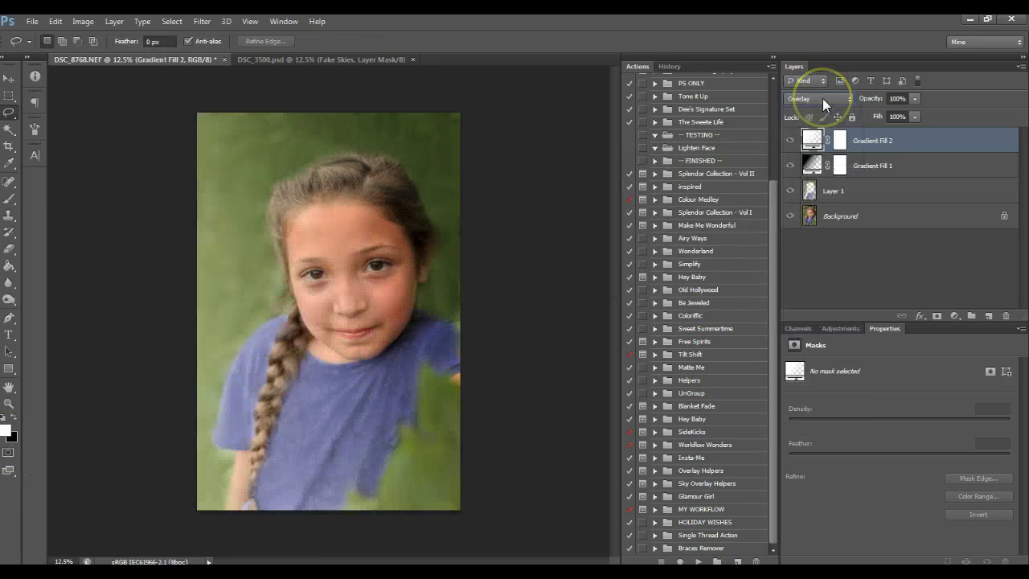
pyautogui.moveTo(916, 99); pyautogui.dragTo(871, 113)
# Step: Compare the image with and without Gradient Fill 2 and raise that layer's opacity to about 56%
pyautogui.click(790, 141)
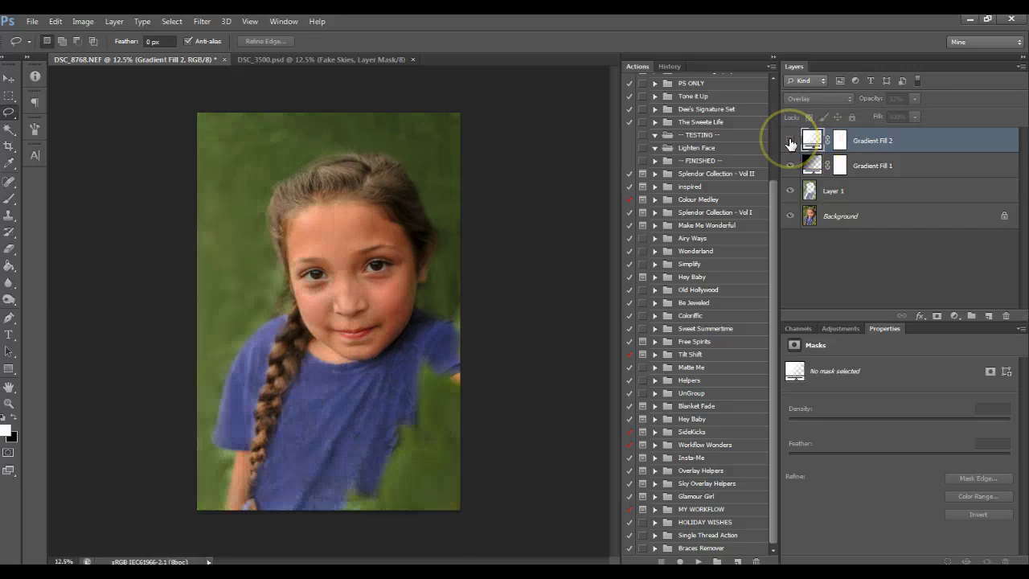
pyautogui.click(791, 141)
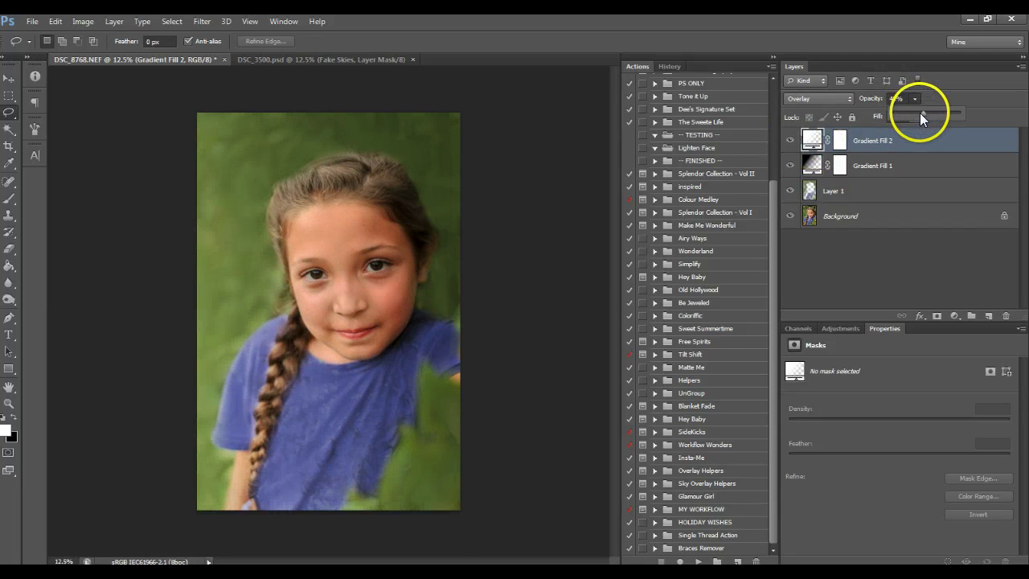
pyautogui.moveTo(924, 114); pyautogui.dragTo(924, 114)
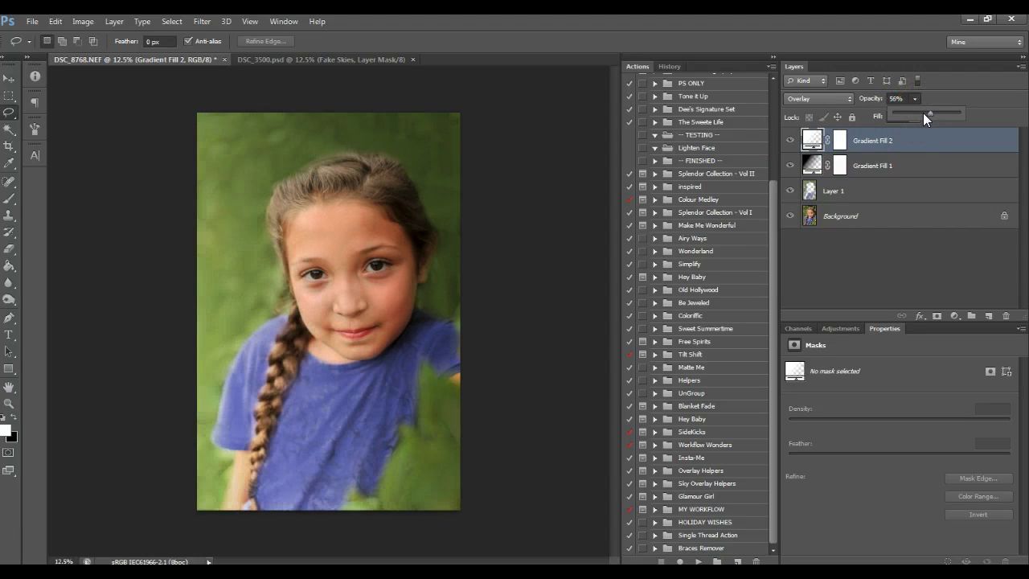
pyautogui.click(862, 149)
# Step: Compare the edit with the original photo by showing only the Background layer and restoring all layers
pyautogui.click(875, 165)
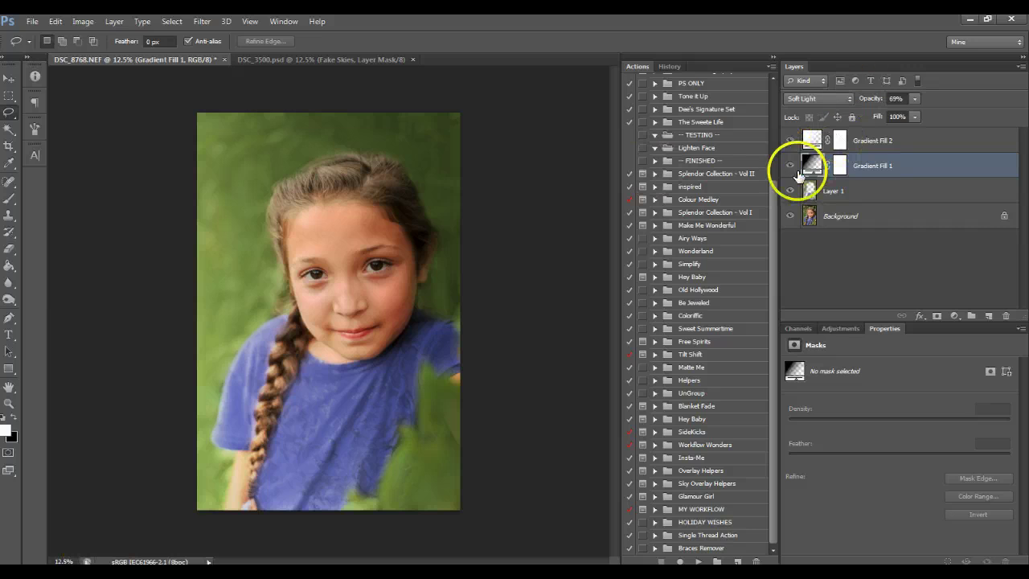
pyautogui.keyDown('alt'); pyautogui.click(790, 218); pyautogui.keyUp('alt')
pyautogui.keyDown('alt'); pyautogui.click(790, 218); pyautogui.keyUp('alt')
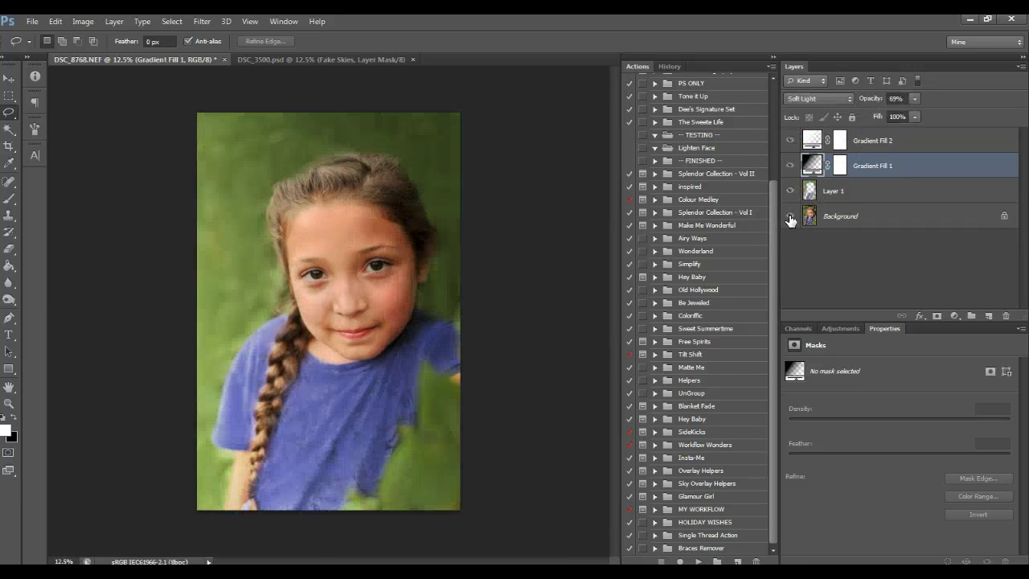
# Step: Change the blend mode of Gradient Fill 1 from Soft Light to Overlay
pyautogui.click(875, 168)
pyautogui.click(825, 99)
pyautogui.click(822, 98)
pyautogui.press('Up')
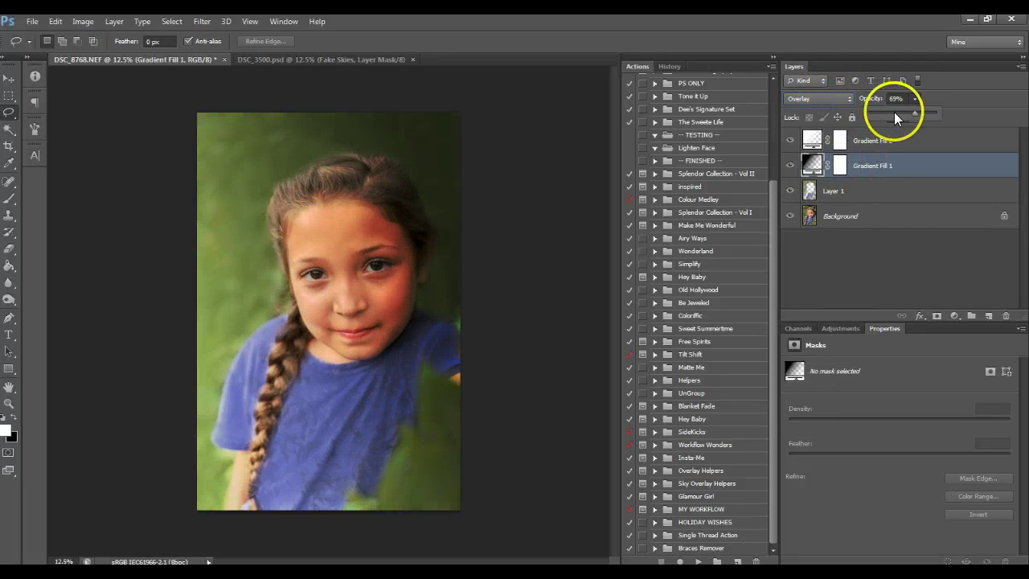
# Step: Lower the opacity of Gradient Fill 1 to about 38%
pyautogui.click(889, 115)
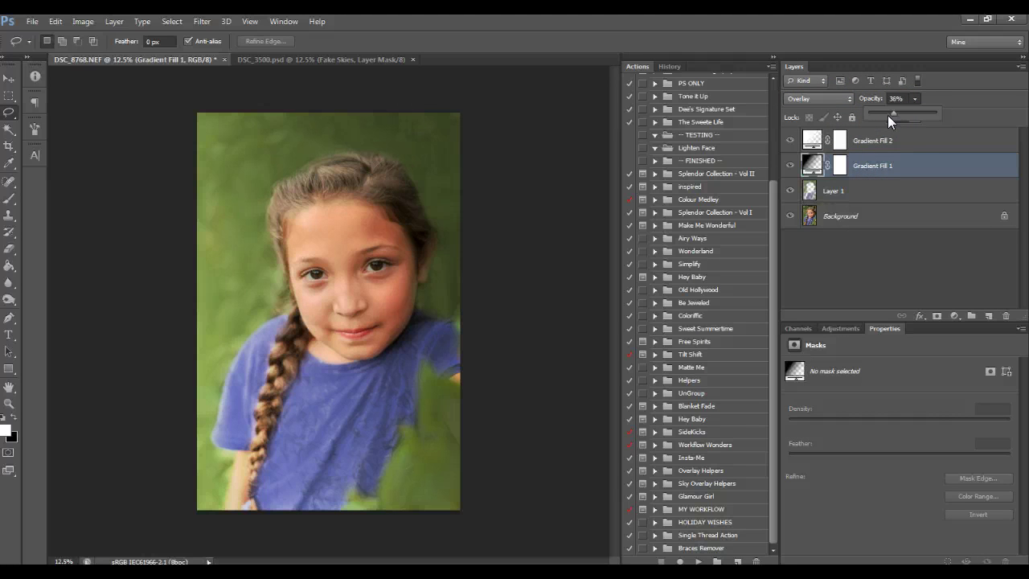
pyautogui.click(894, 122)
# Step: Add a Gradient Map adjustment above Gradient Fill 2 using the Black, White preset
pyautogui.click(893, 141)
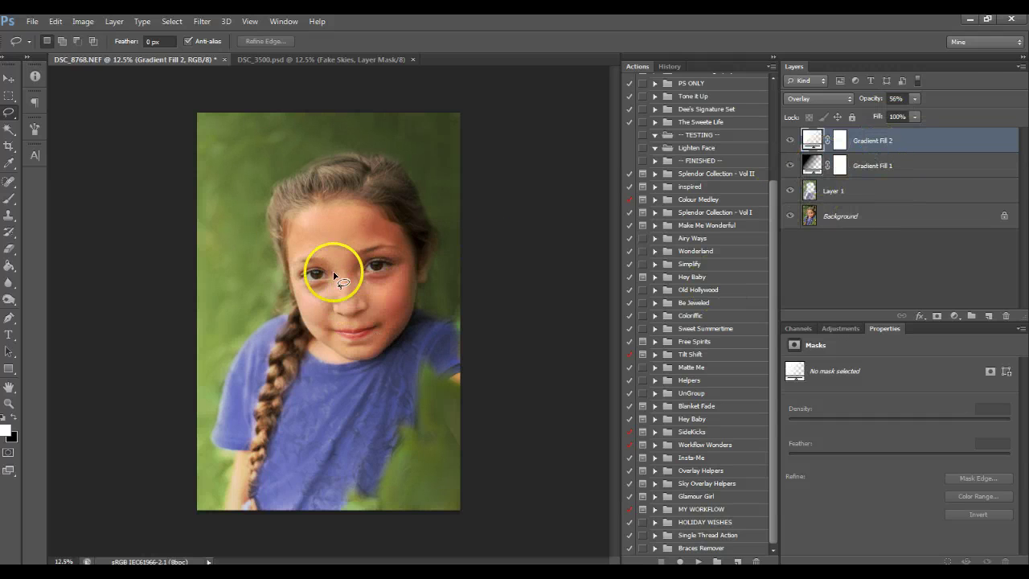
pyautogui.click(954, 316)
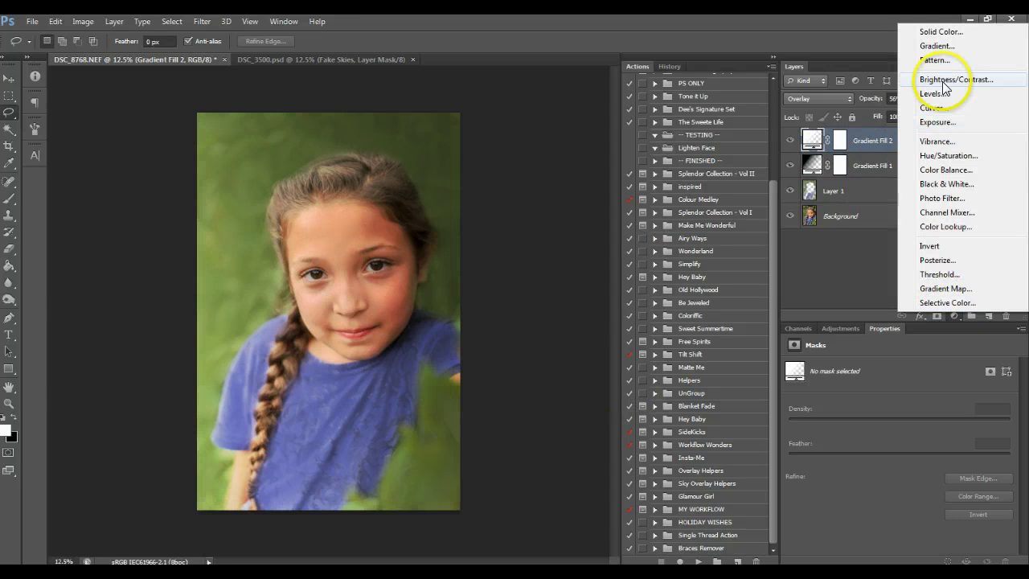
pyautogui.click(940, 288)
pyautogui.click(862, 372)
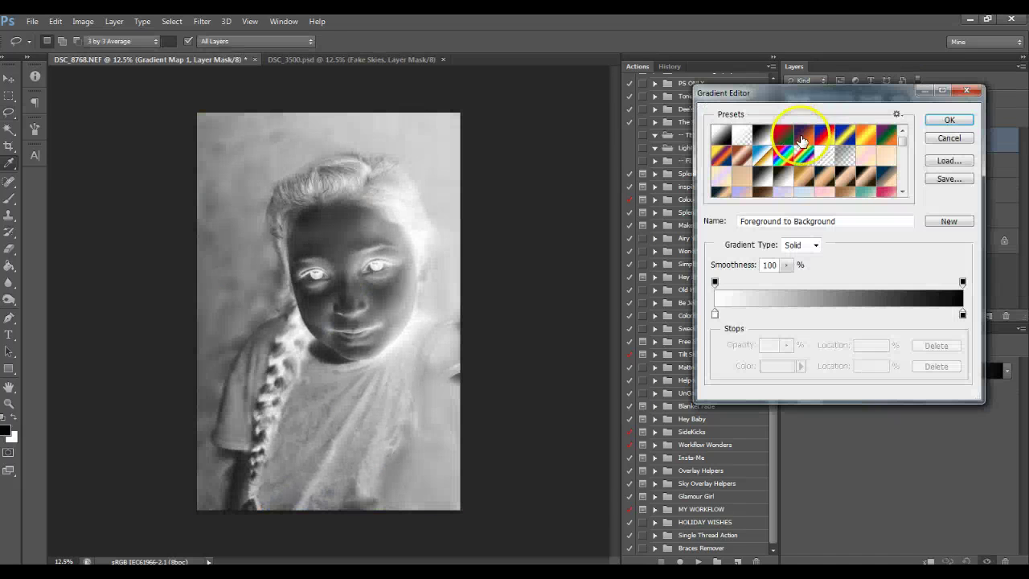
pyautogui.click(762, 135)
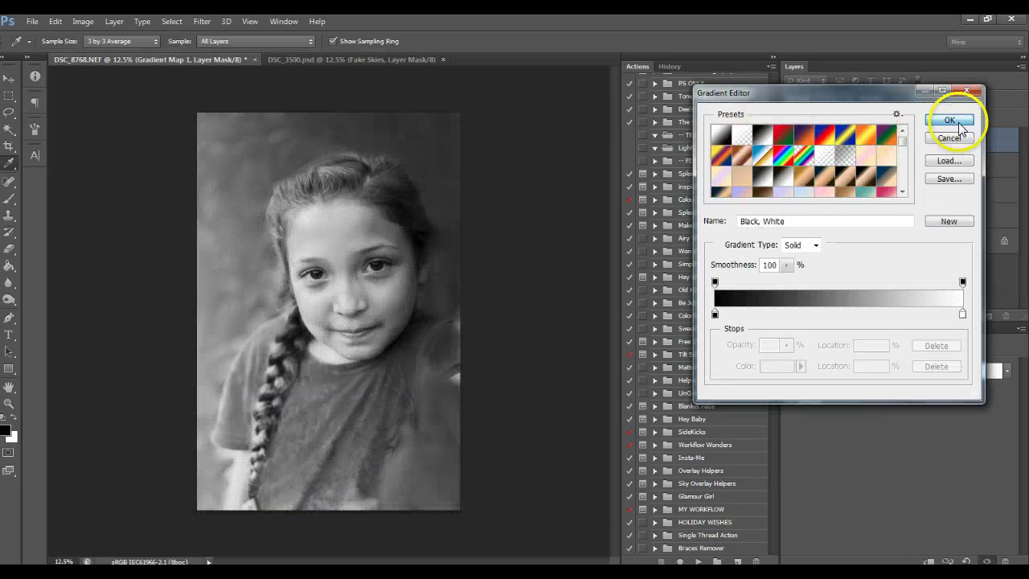
pyautogui.click(950, 119)
# Step: Lower the gradient map's opacity to about 21% and compare the image with and without it
pyautogui.click(914, 98)
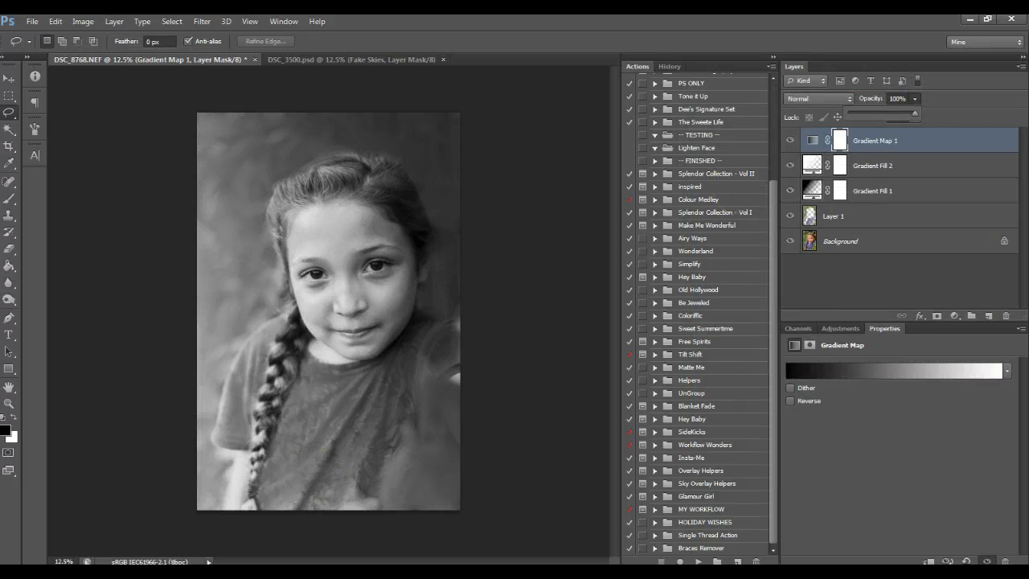
pyautogui.moveTo(790, 218)
pyautogui.mouseDown()
pyautogui.moveTo(792, 166)
pyautogui.moveTo(788, 218)
pyautogui.mouseUp()
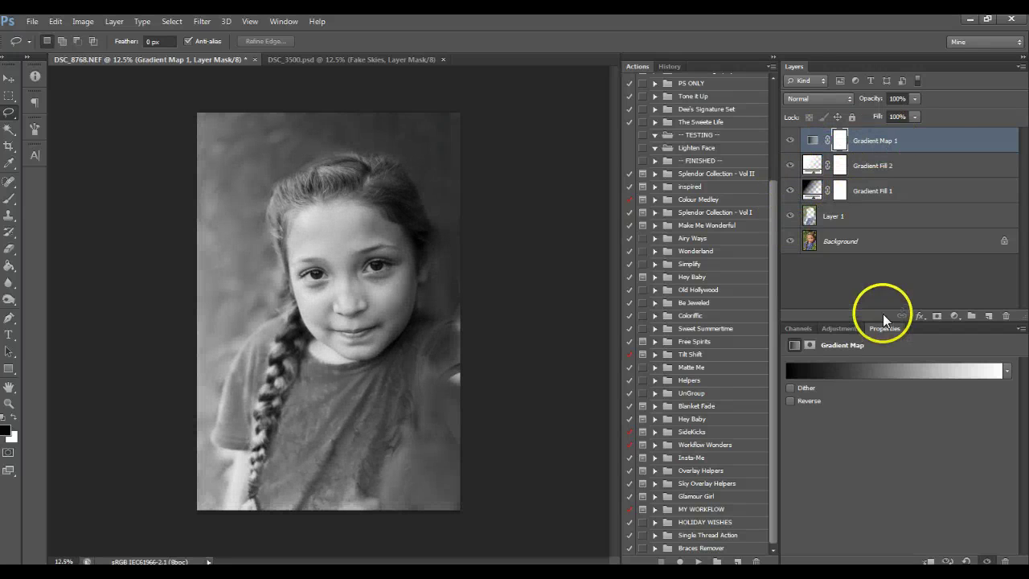
pyautogui.moveTo(862, 111); pyautogui.dragTo(862, 112)
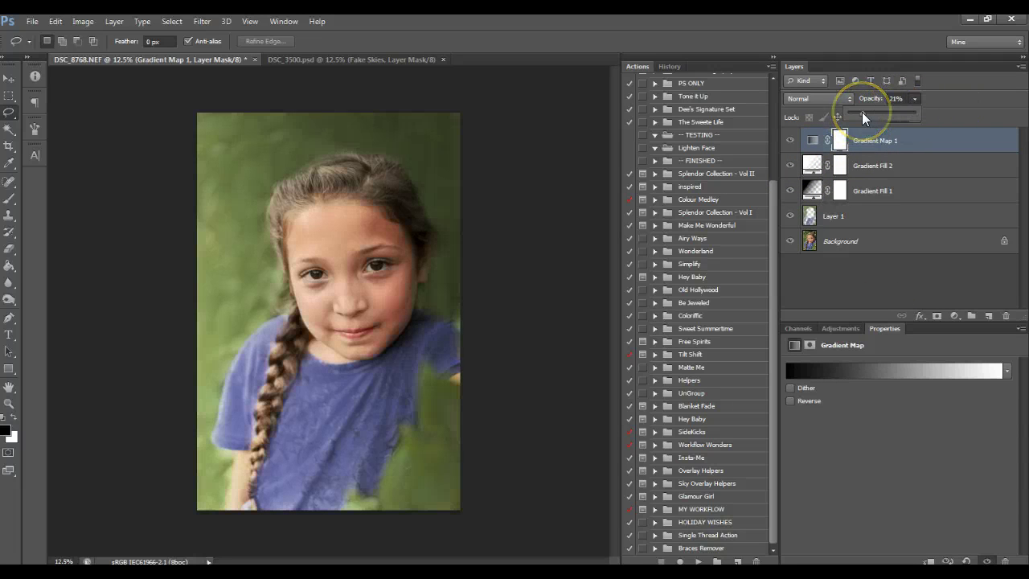
pyautogui.click(790, 140)
pyautogui.click(790, 141)
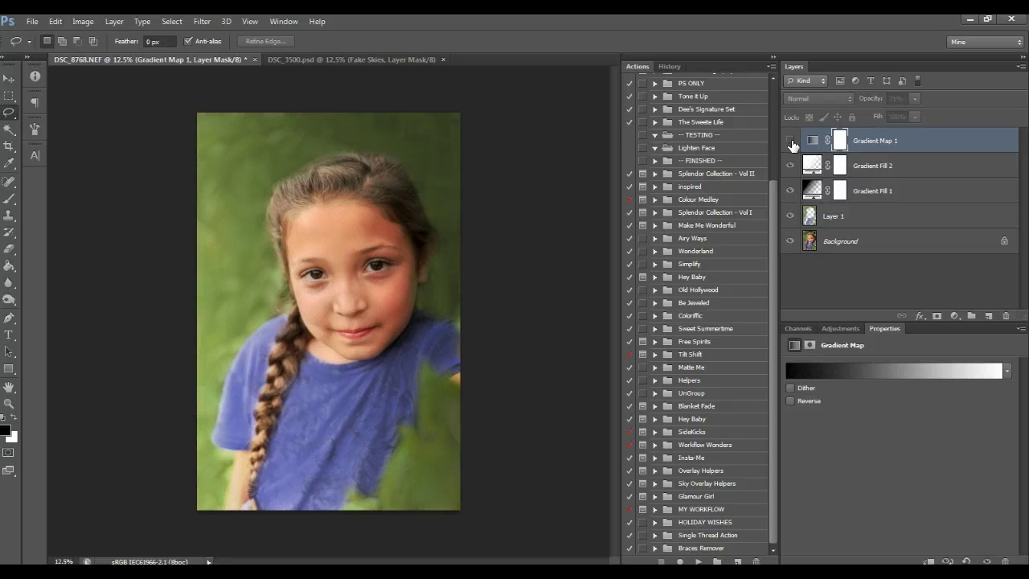
pyautogui.click(791, 142)
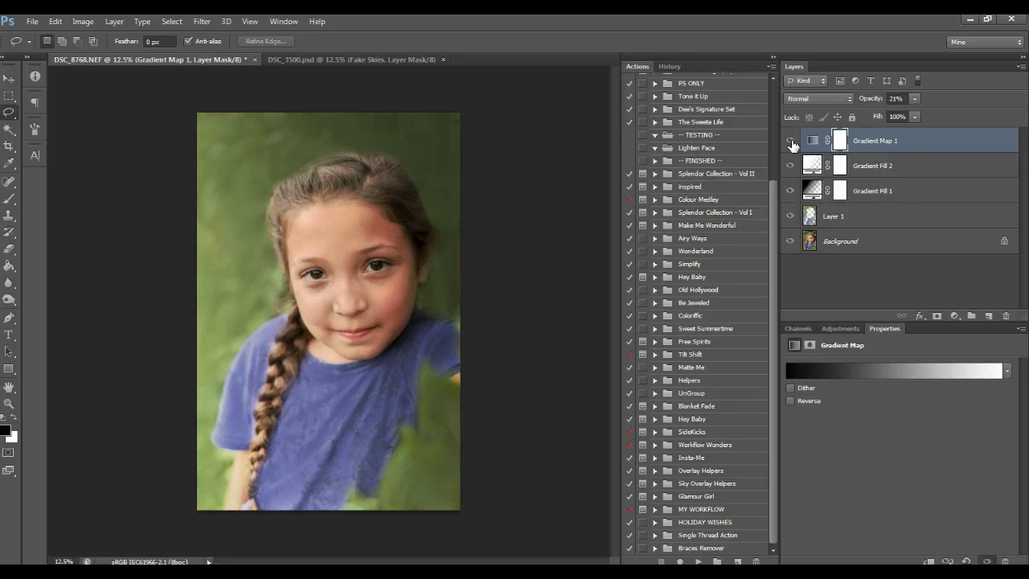
# Step: Add a Levels adjustment with input levels of about 26, 1.30 and 246, and reduce its opacity to about 53%
pyautogui.click(955, 316)
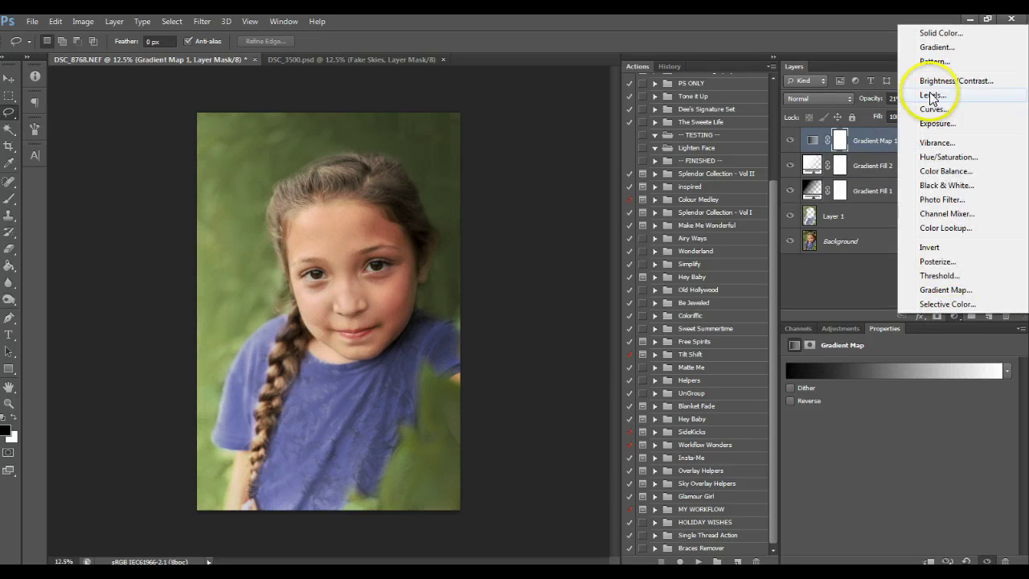
pyautogui.click(931, 96)
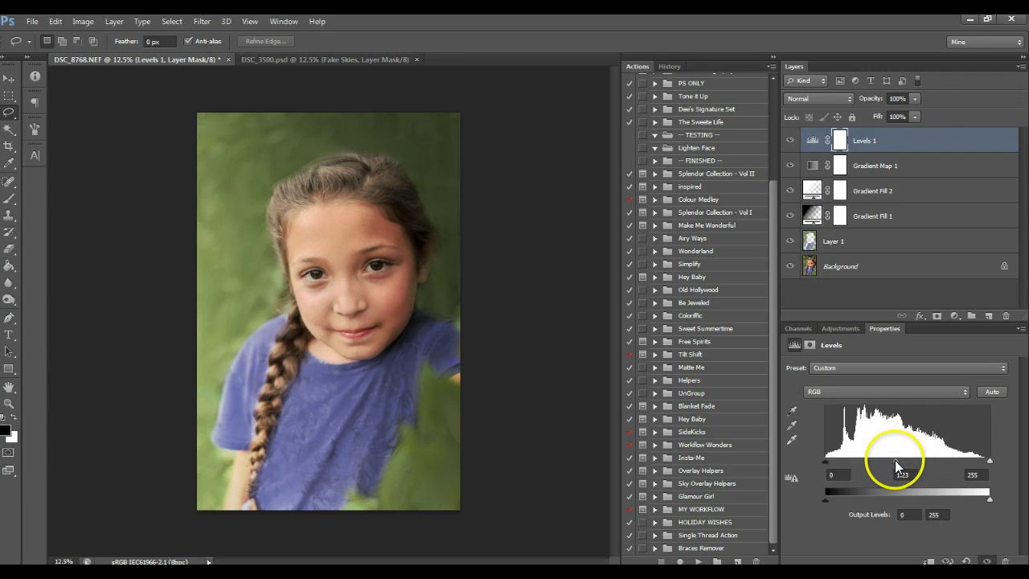
pyautogui.moveTo(897, 465); pyautogui.dragTo(843, 467)
pyautogui.moveTo(989, 462)
pyautogui.mouseDown()
pyautogui.moveTo(970, 461)
pyautogui.moveTo(984, 462)
pyautogui.mouseUp()
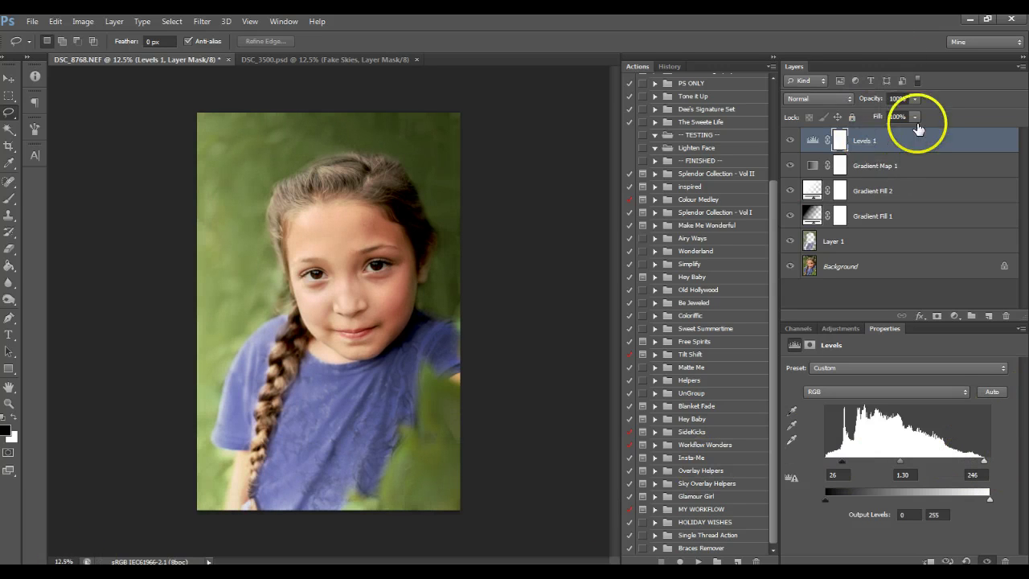
pyautogui.moveTo(914, 98); pyautogui.dragTo(886, 119)
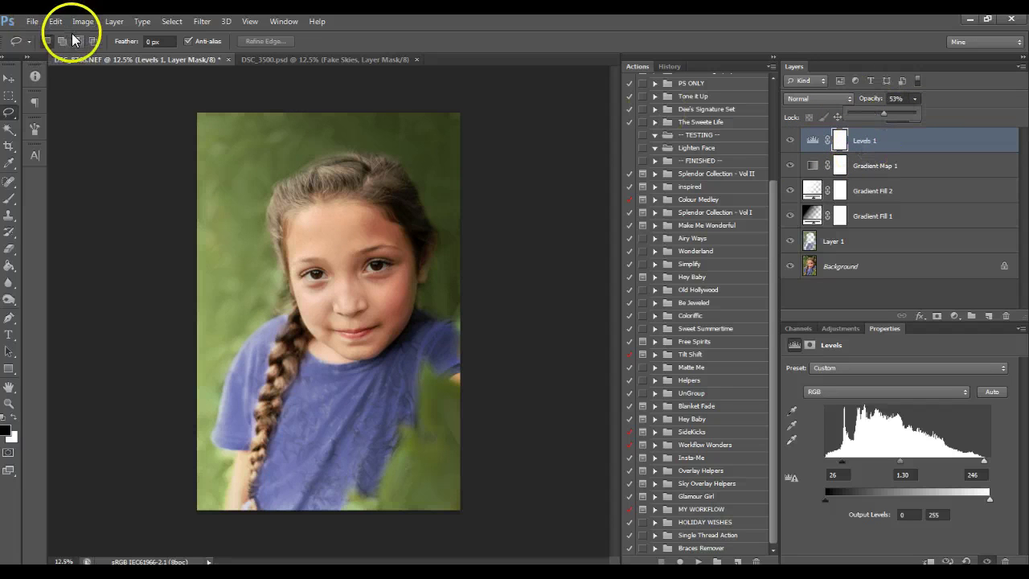
# Step: Place the Texture 8 image from the Shaded Studio Texture folder, inside the shop folder on the desktop, into the portrait
pyautogui.click(33, 21)
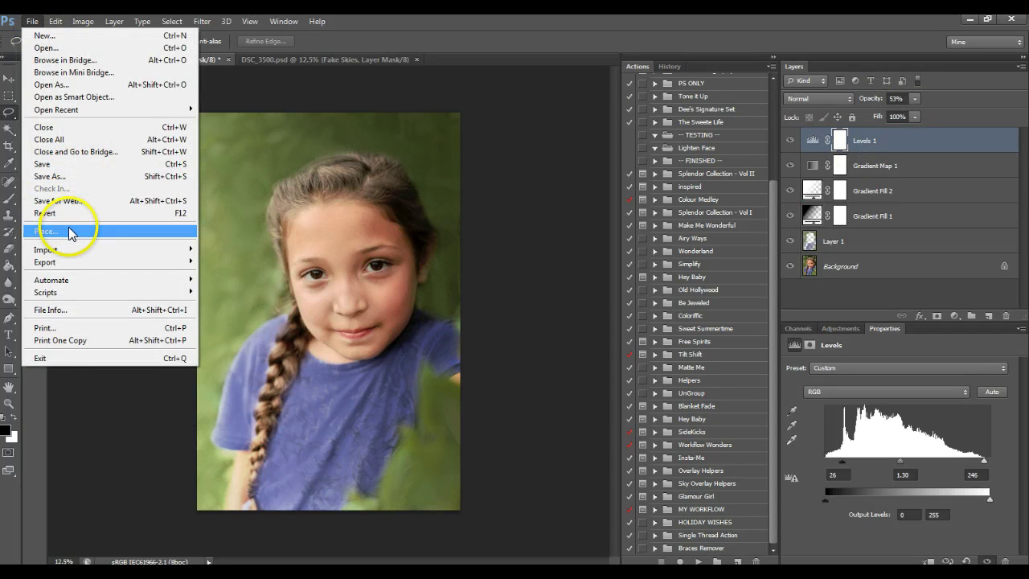
pyautogui.click(69, 231)
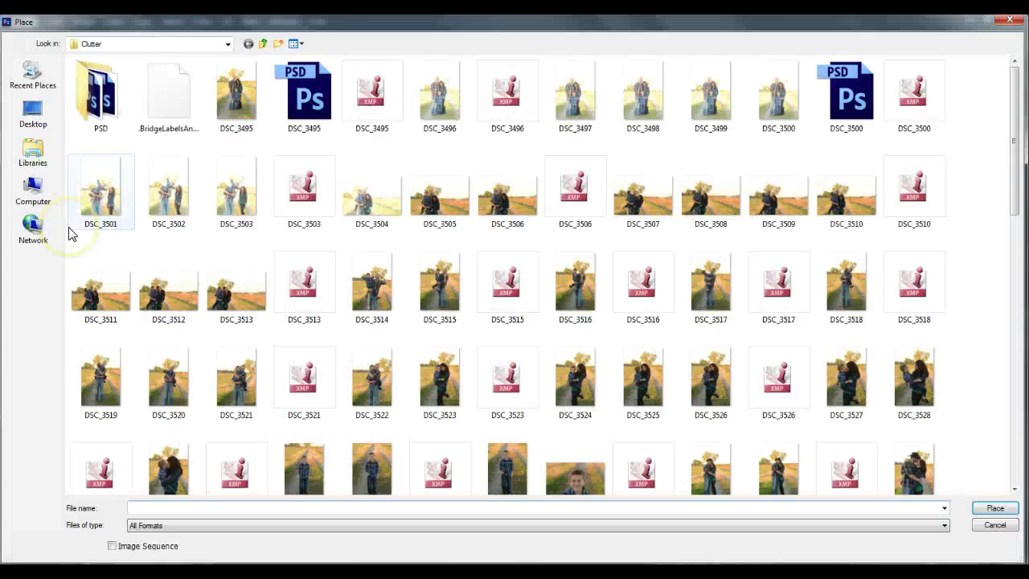
pyautogui.click(45, 119)
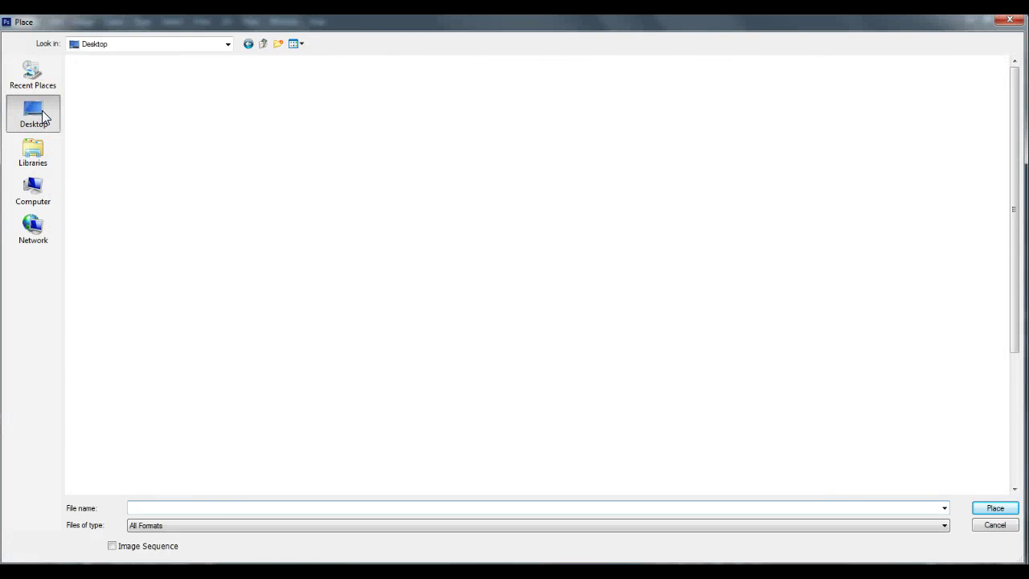
pyautogui.doubleClick(621, 184)
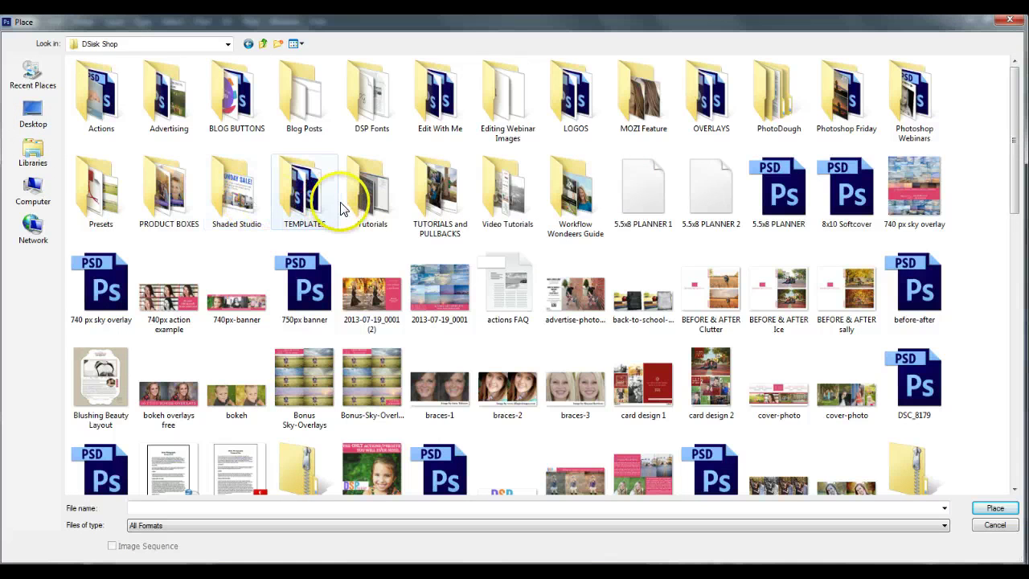
pyautogui.doubleClick(238, 197)
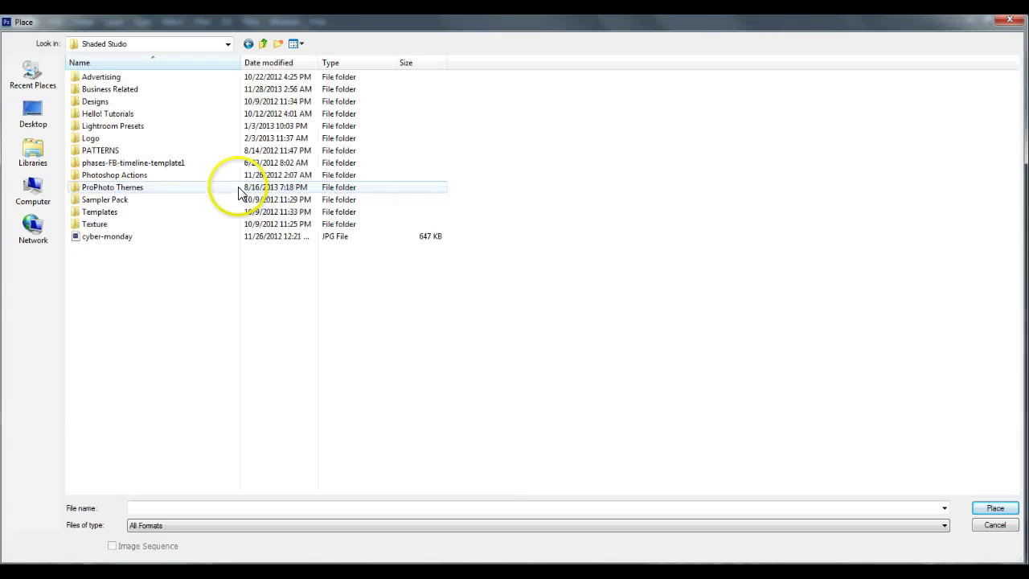
pyautogui.doubleClick(191, 225)
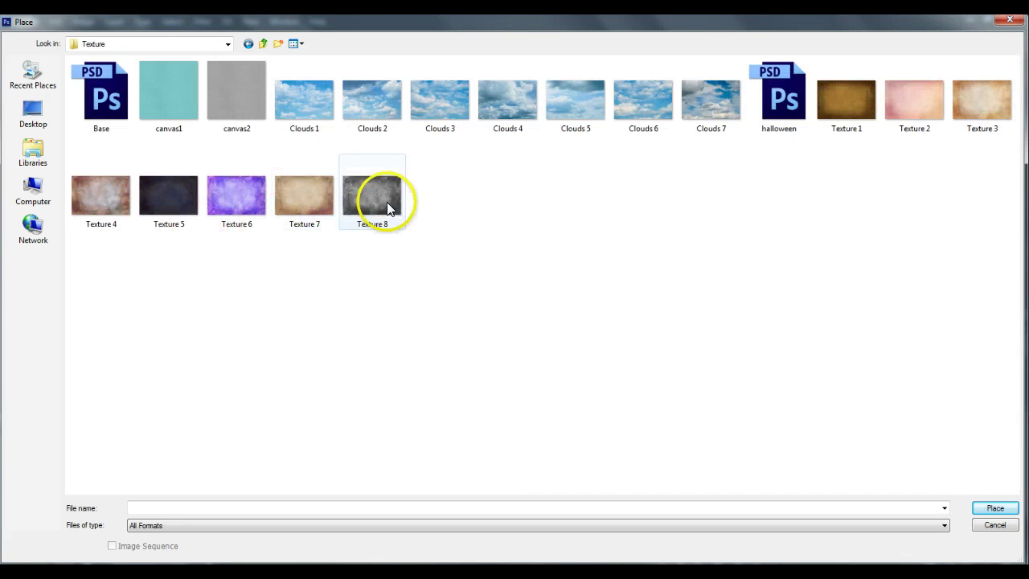
pyautogui.click(386, 201)
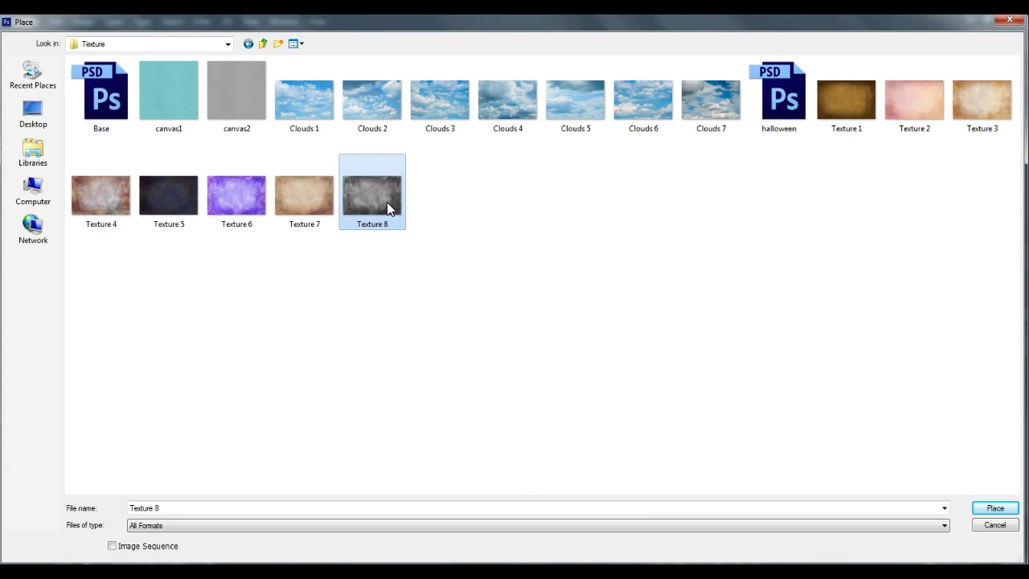
pyautogui.doubleClick(387, 202)
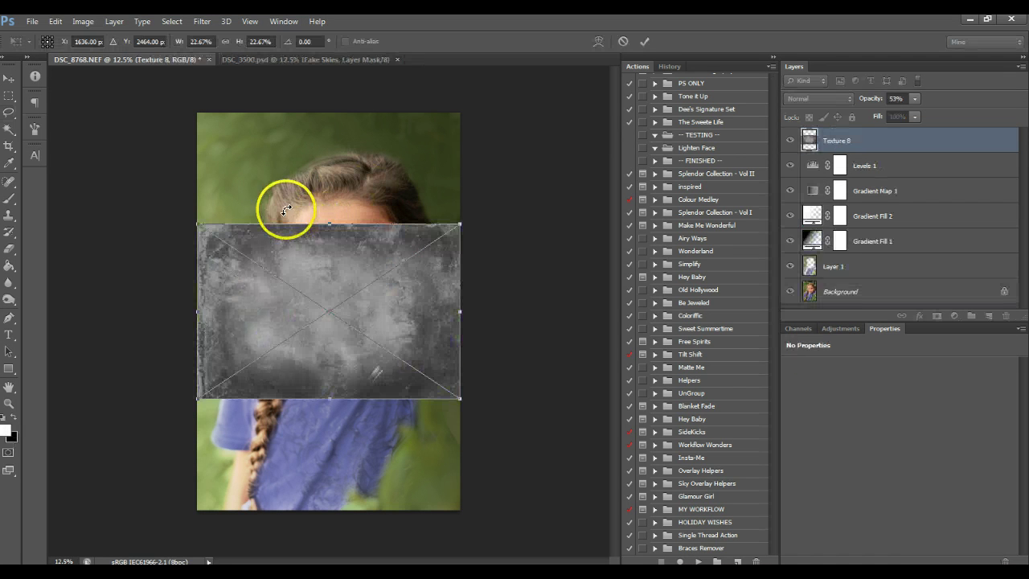
# Step: Rotate the placed texture 90° counterclockwise, scale it to about 35% so it covers the whole portrait, and commit the placement
pyautogui.rightClick(219, 259)
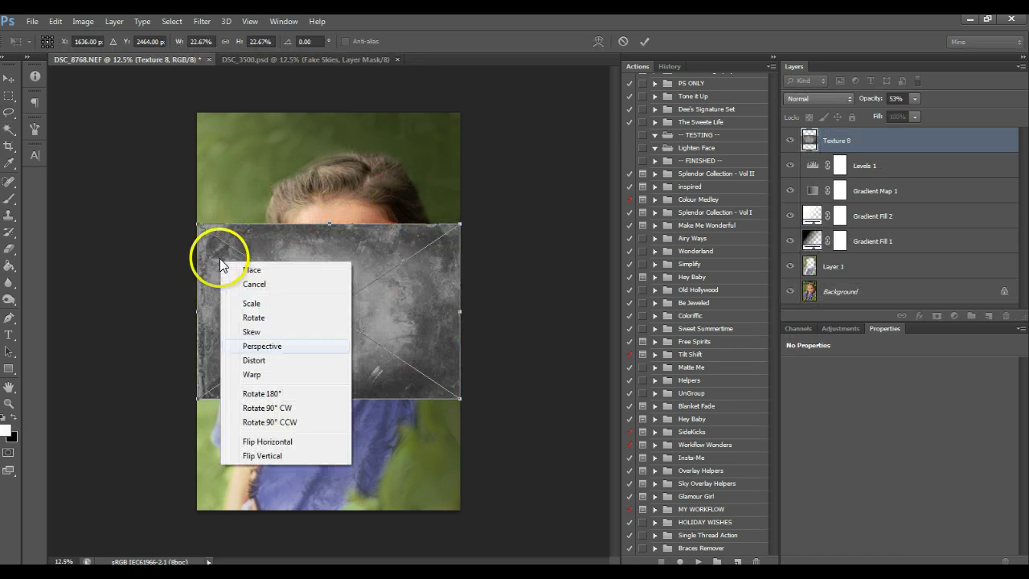
pyautogui.click(294, 423)
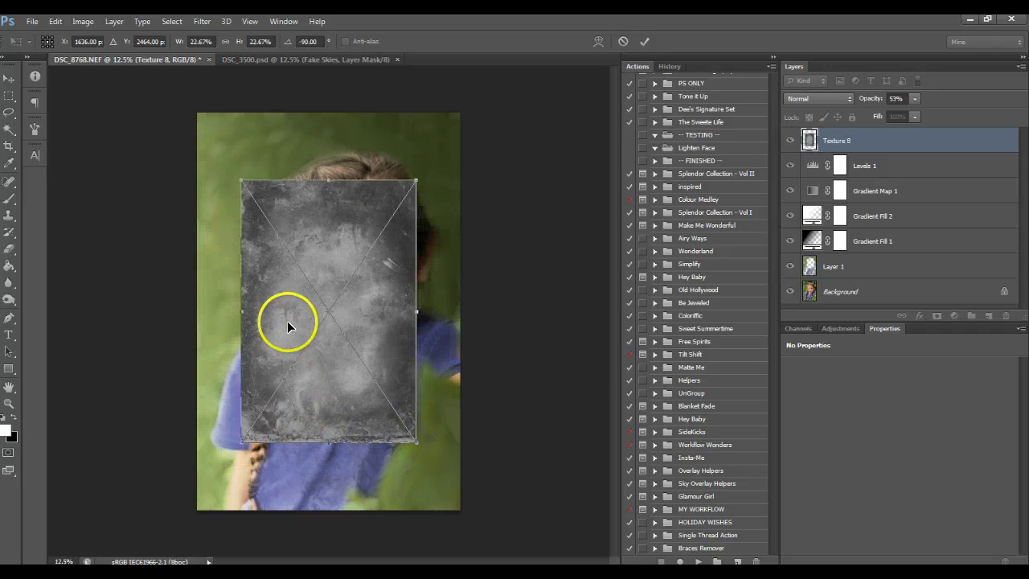
pyautogui.moveTo(287, 319); pyautogui.dragTo(259, 278)
pyautogui.moveTo(372, 373); pyautogui.dragTo(468, 520)
pyautogui.moveTo(435, 450); pyautogui.dragTo(432, 444)
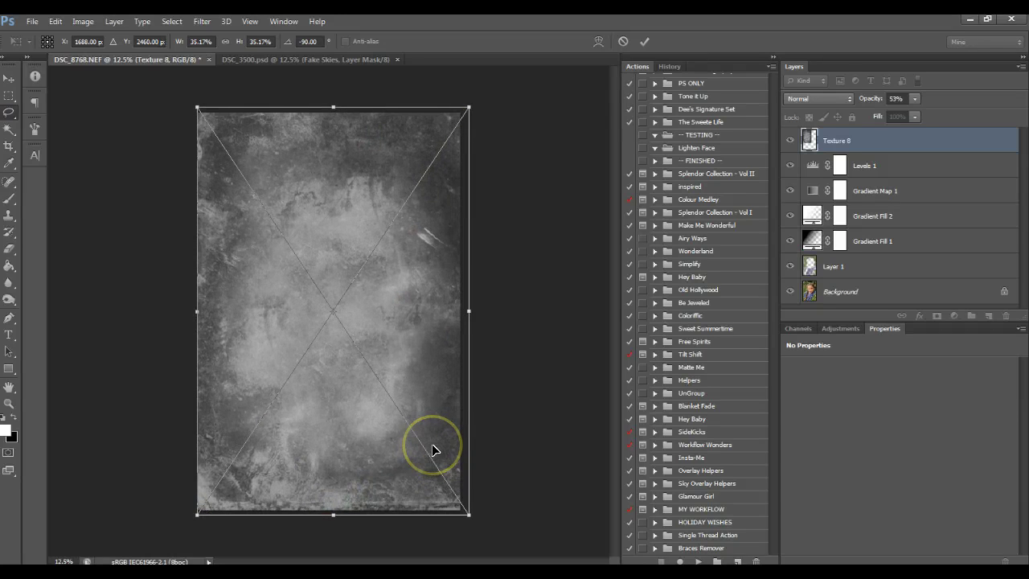
pyautogui.press('Return')
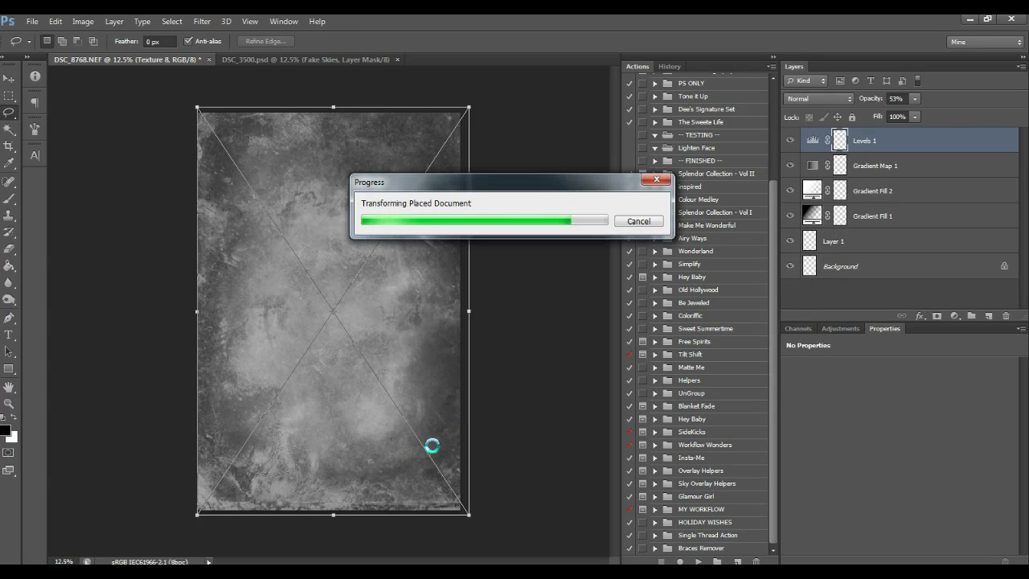
# Step: Set the Texture 8 layer to Overlay blending and add a white layer mask to it
pyautogui.click(817, 100)
pyautogui.click(814, 269)
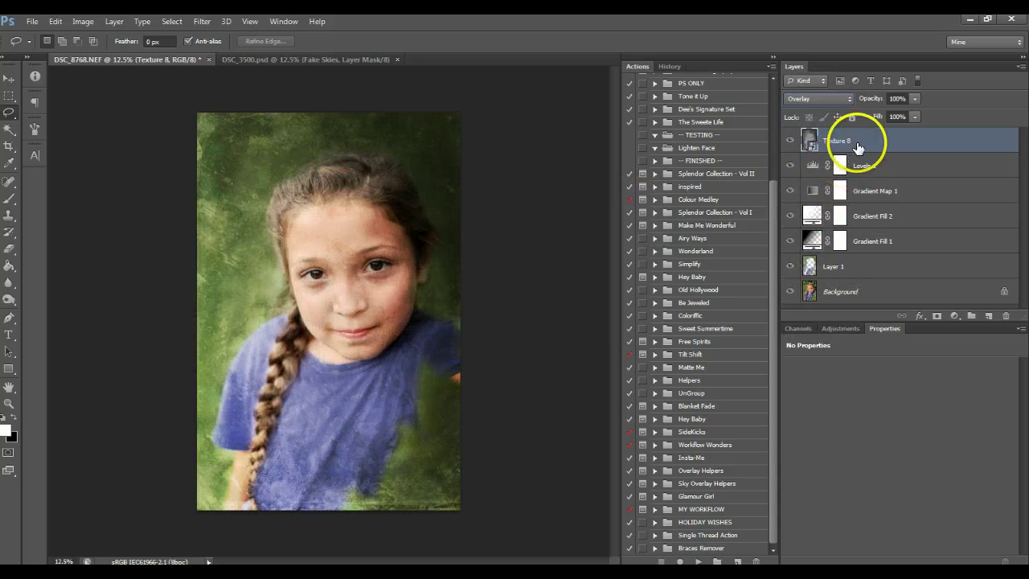
pyautogui.click(937, 316)
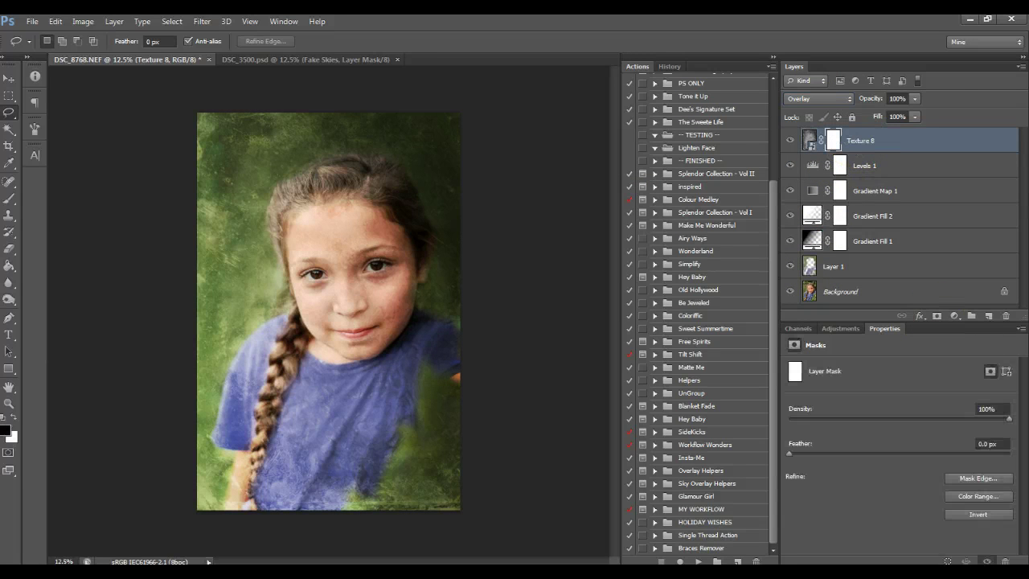
# Step: Paint black on the Texture 8 mask over the girl's face with an 800 px brush at 50% opacity
pyautogui.click(10, 199)
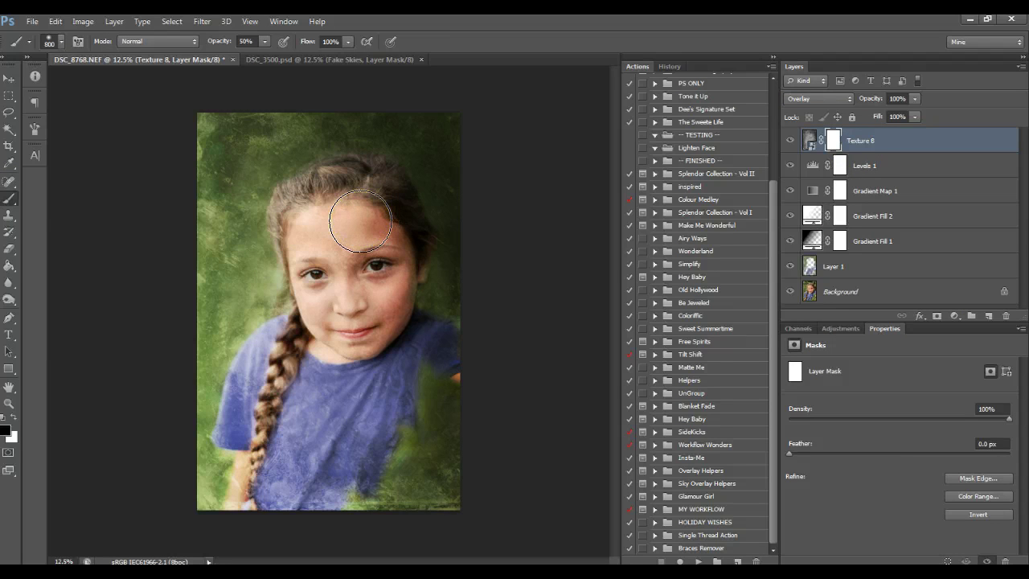
pyautogui.moveTo(360, 221); pyautogui.dragTo(354, 322)
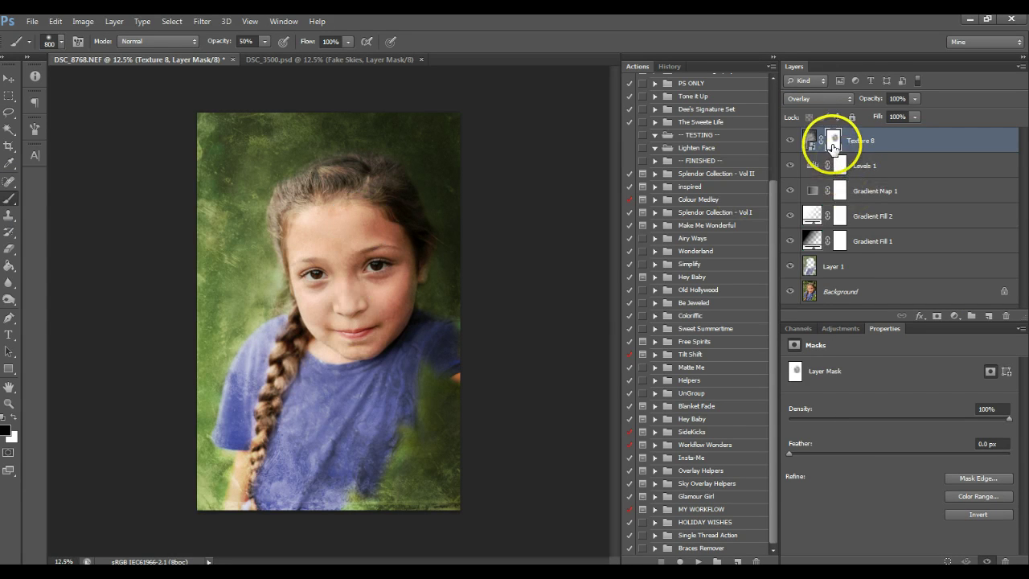
pyautogui.moveTo(291, 228); pyautogui.dragTo(294, 217)
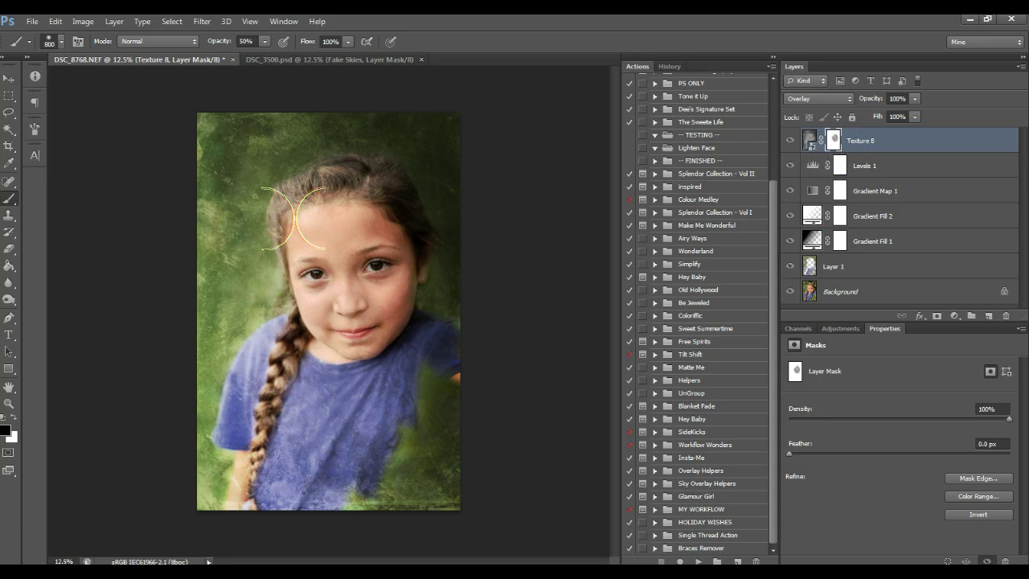
pyautogui.click(359, 340)
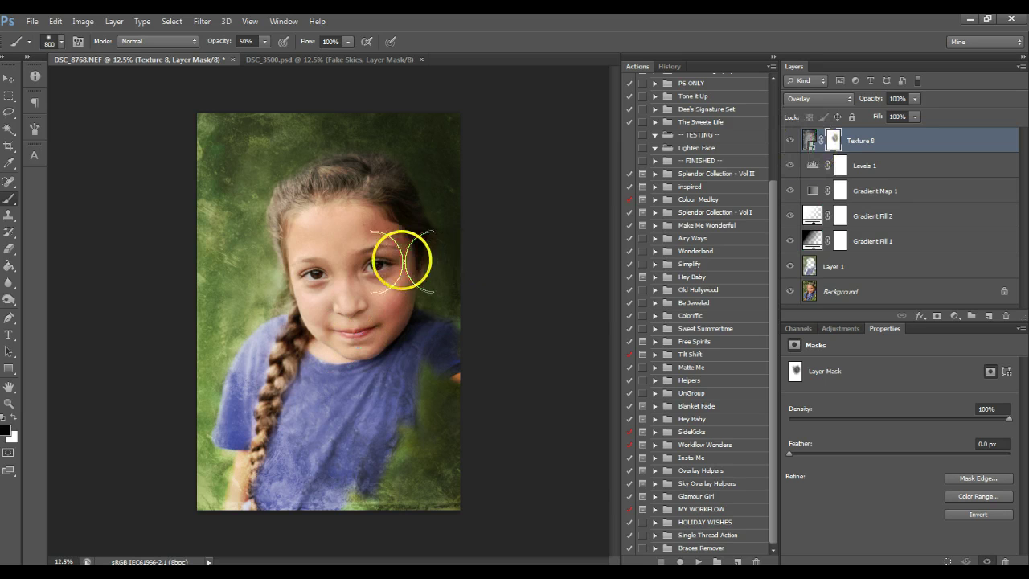
pyautogui.moveTo(366, 239)
pyautogui.mouseDown()
pyautogui.moveTo(310, 241)
pyautogui.moveTo(351, 262)
pyautogui.mouseUp()
# Step: Paint black on the Texture 8 mask over the girl's hair with a 500 px brush at 50% opacity
pyautogui.press('[')
pyautogui.press('[')
pyautogui.press('[')
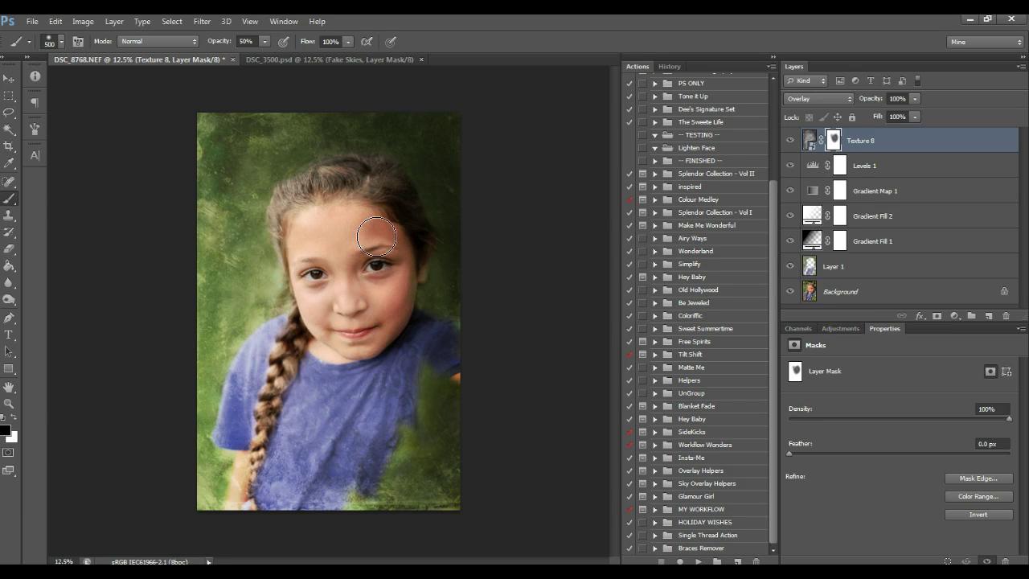
pyautogui.moveTo(294, 216)
pyautogui.mouseDown()
pyautogui.moveTo(299, 193)
pyautogui.moveTo(375, 184)
pyautogui.mouseUp()
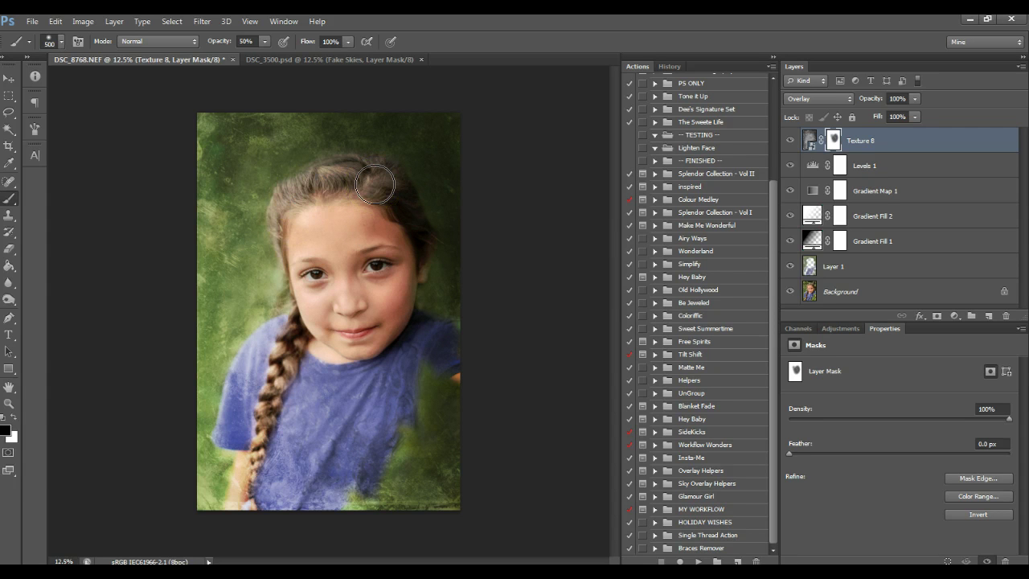
# Step: Mask the texture off the girl's neck and lower face with a 900 px black brush at 80% opacity
pyautogui.moveTo(297, 335)
pyautogui.mouseDown()
pyautogui.moveTo(284, 338)
pyautogui.moveTo(295, 346)
pyautogui.mouseUp()
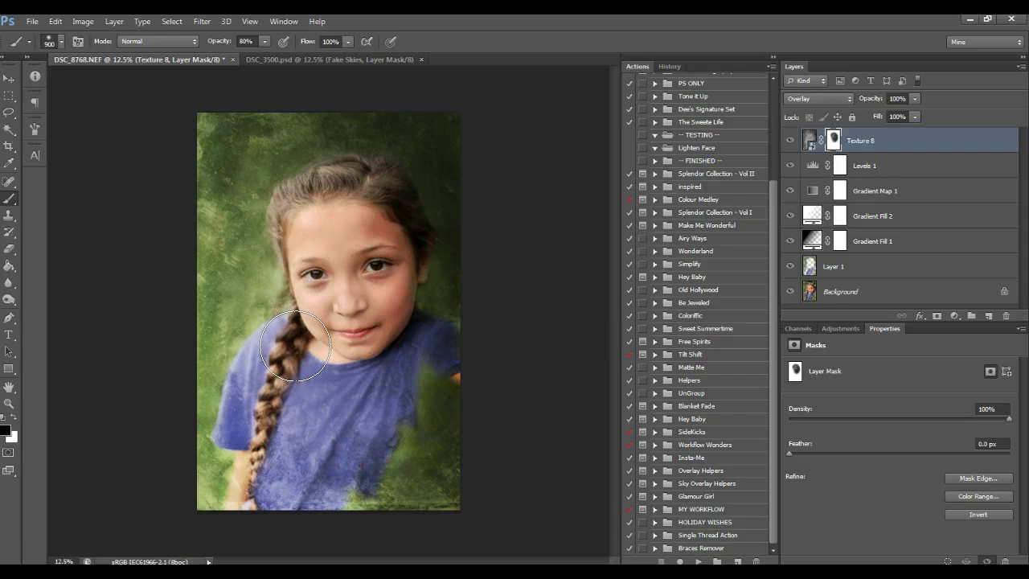
pyautogui.click(323, 302)
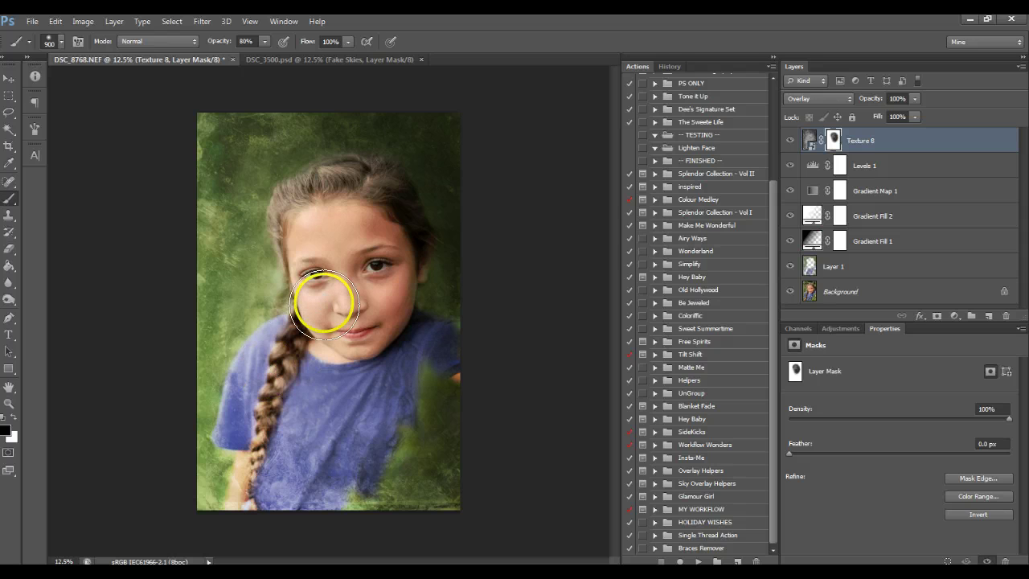
pyautogui.moveTo(324, 302); pyautogui.dragTo(360, 336)
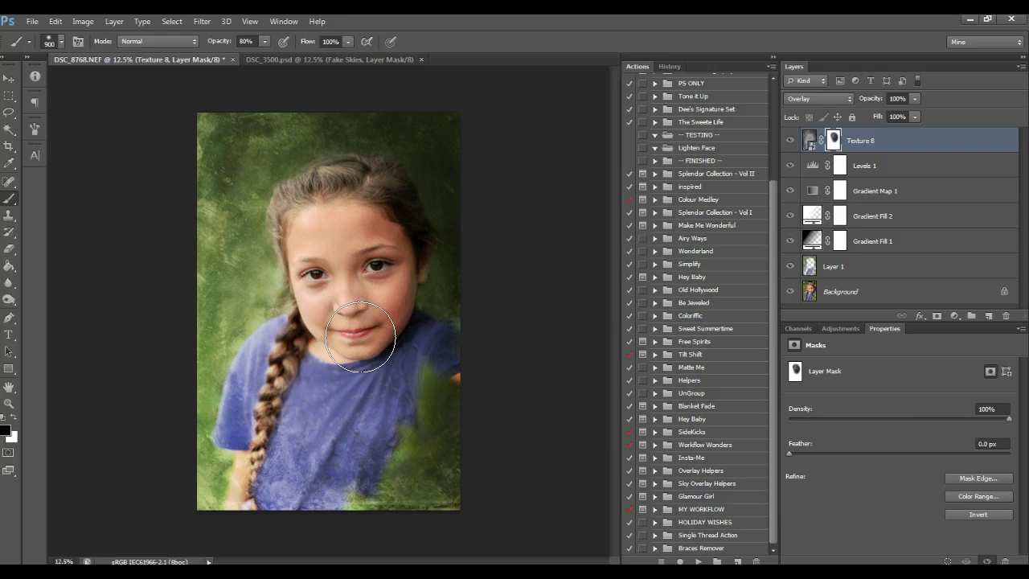
# Step: Paint black on the Texture 8 mask along the braid with a 400 px brush at 80% opacity
pyautogui.press('[')
pyautogui.press('[')
pyautogui.press('[')
pyautogui.press('[')
pyautogui.press('[')
pyautogui.moveTo(265, 375); pyautogui.dragTo(275, 383)
# Step: Duplicate the Texture 8 layer and set the copy to Normal blending at 27% opacity
pyautogui.moveTo(871, 135); pyautogui.dragTo(989, 313)
pyautogui.click(828, 101)
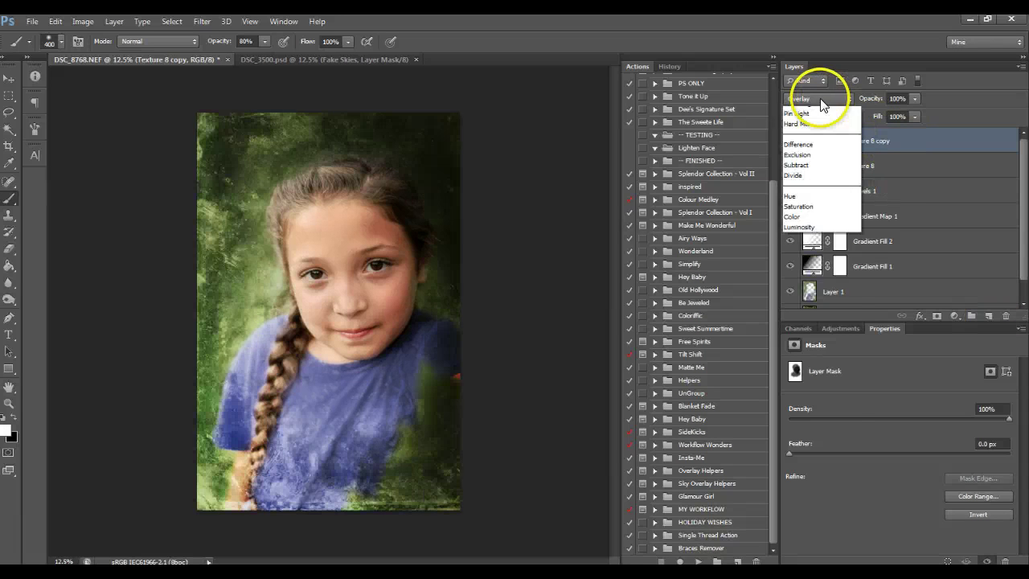
pyautogui.click(825, 103)
pyautogui.click(914, 98)
pyautogui.moveTo(872, 114); pyautogui.dragTo(867, 115)
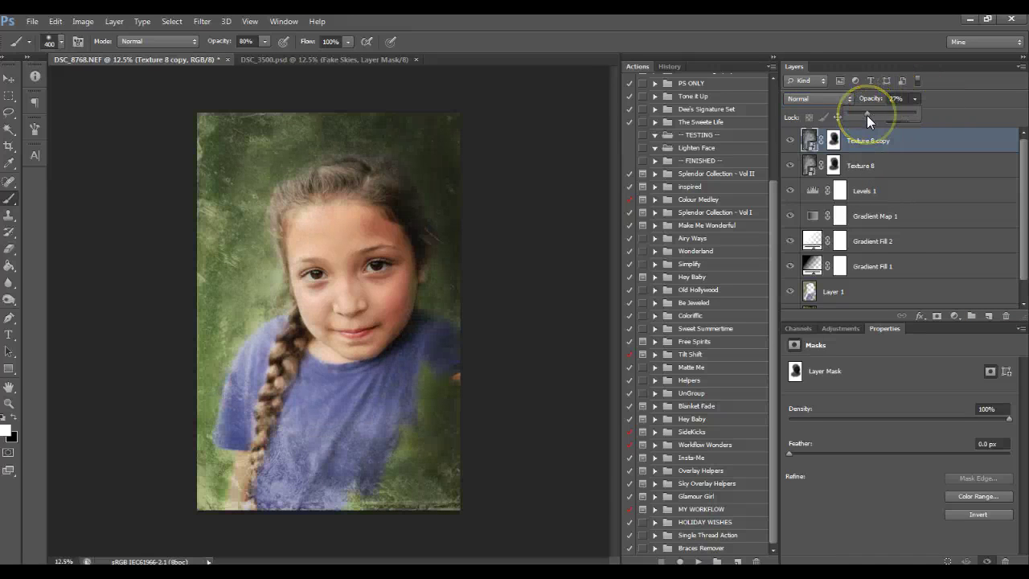
# Step: Compare the portrait with and without Texture 8 and its copy by toggling the two layers' visibility
pyautogui.click(790, 141)
pyautogui.click(790, 142)
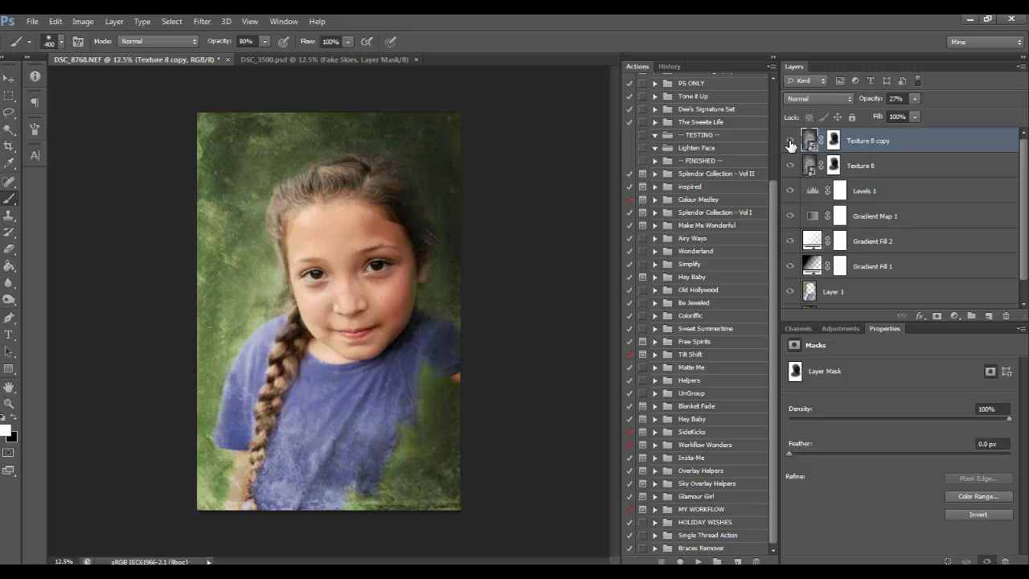
pyautogui.click(788, 167)
pyautogui.click(790, 166)
pyautogui.click(790, 142)
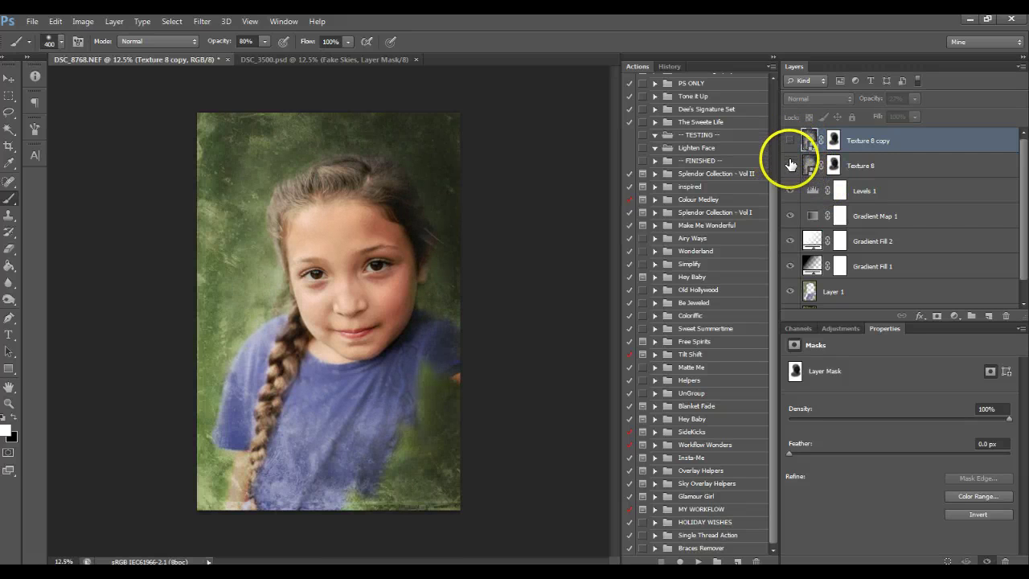
pyautogui.moveTo(791, 168); pyautogui.dragTo(788, 142)
pyautogui.click(788, 143)
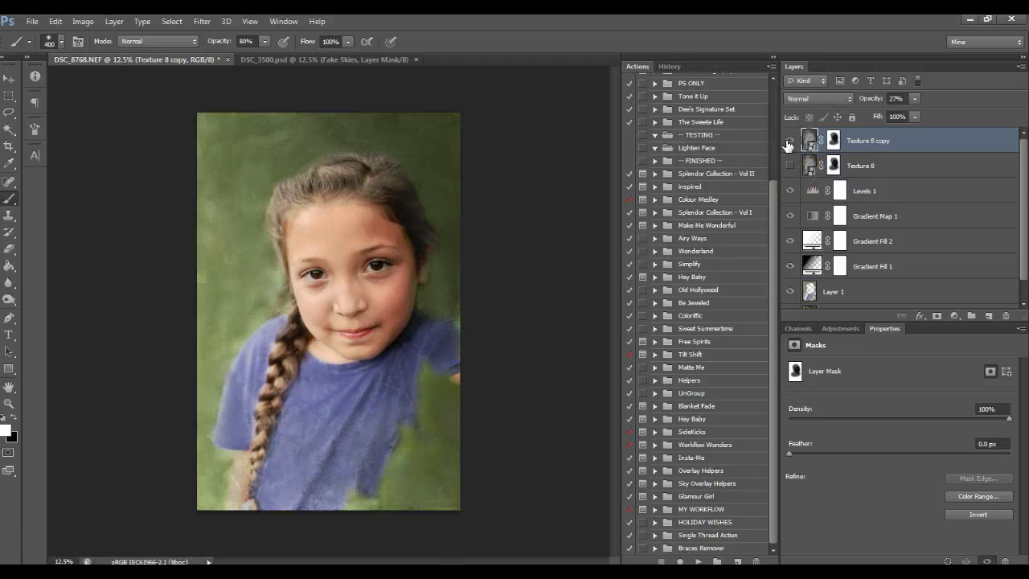
pyautogui.click(791, 168)
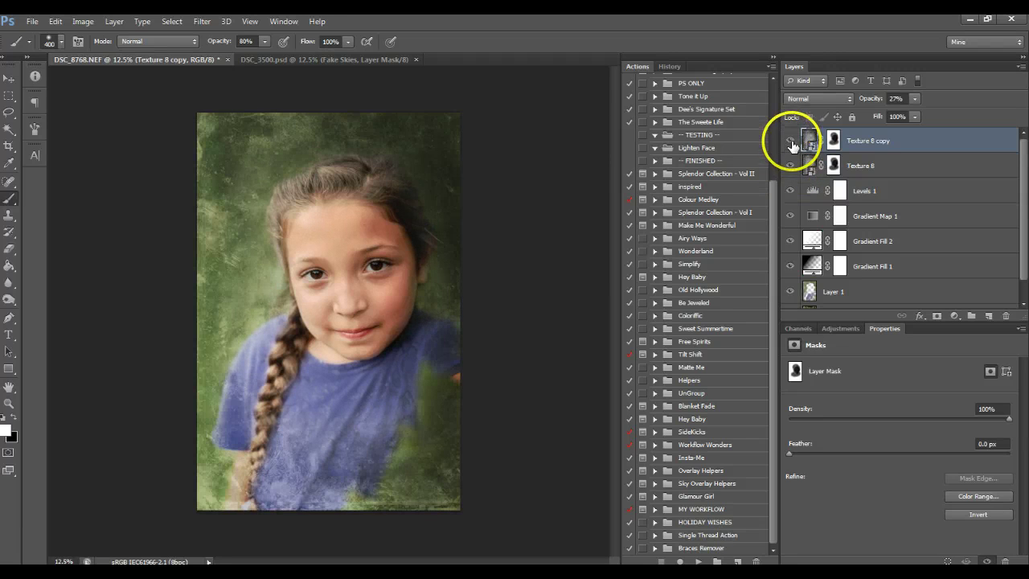
# Step: Add a Levels adjustment above the Texture 8 copy and set its Blue channel to midtones 0.97 and output levels 21 to 243
pyautogui.click(870, 165)
pyautogui.click(862, 142)
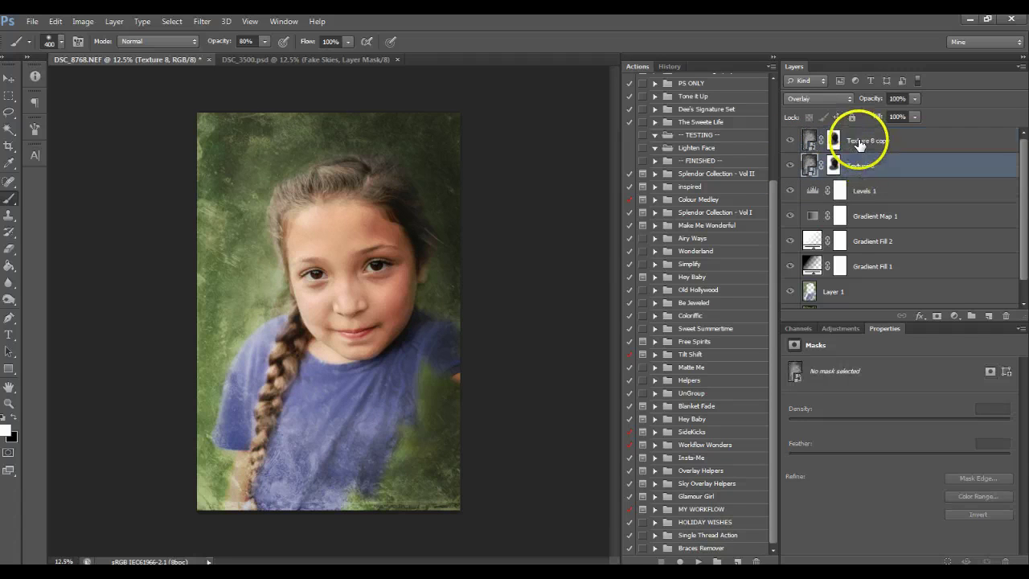
pyautogui.hotkey('shift', 'alt', 'n')
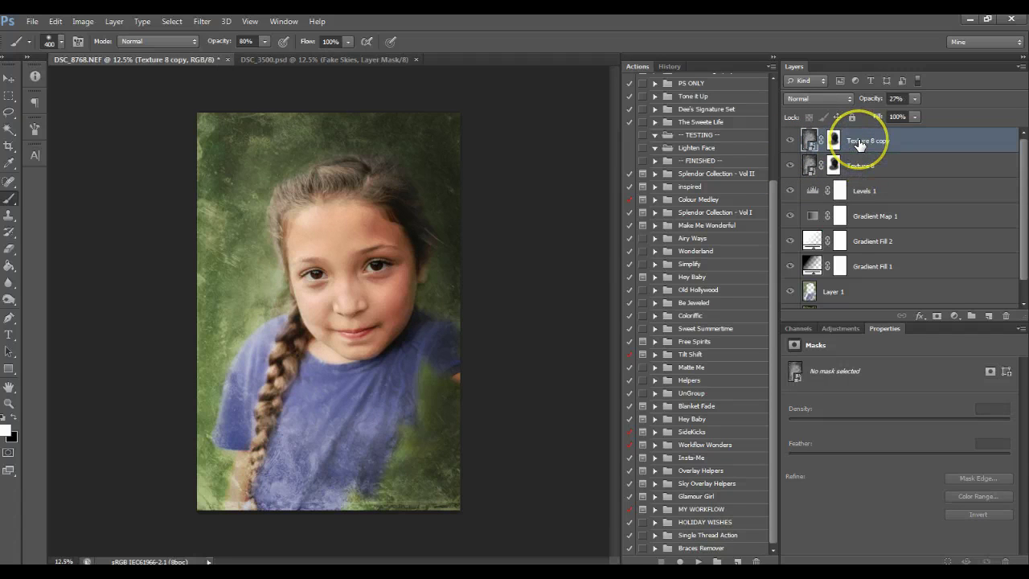
pyautogui.click(956, 315)
pyautogui.click(933, 96)
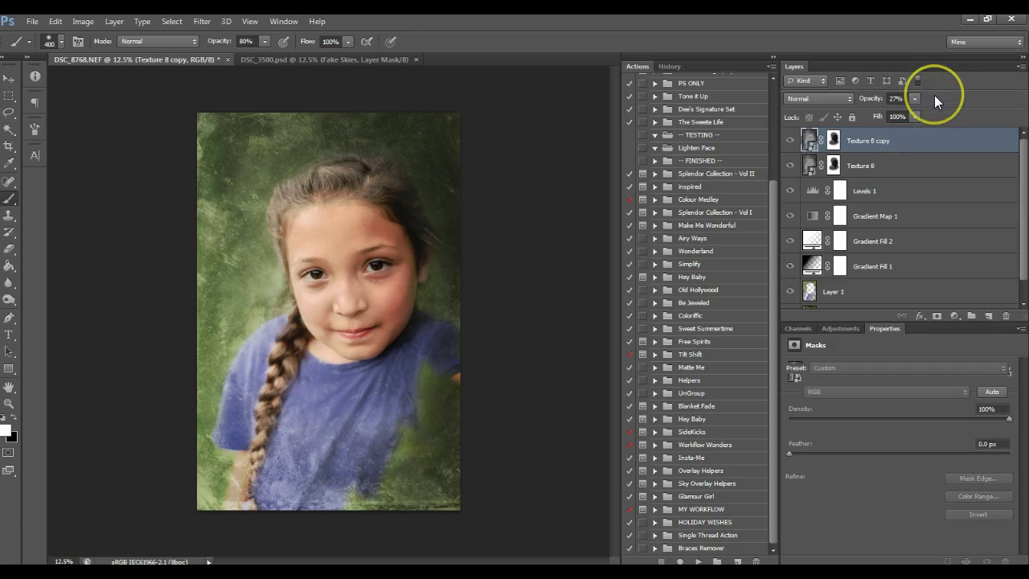
pyautogui.click(812, 392)
pyautogui.click(819, 436)
pyautogui.moveTo(825, 499); pyautogui.dragTo(836, 500)
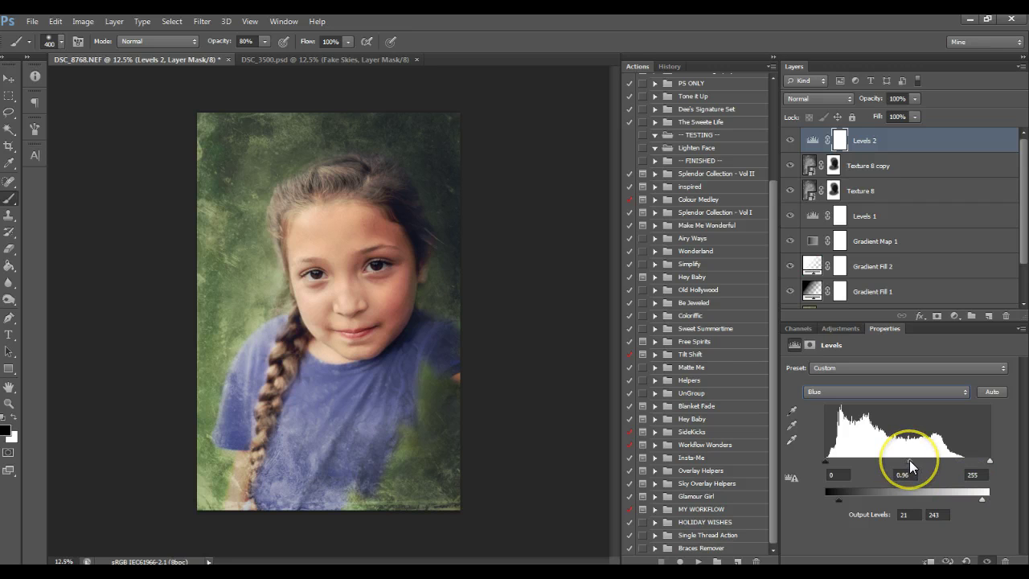
# Step: Set the new Levels layer's Green channel shadow input to 11 and slightly raise its black output level
pyautogui.click(836, 392)
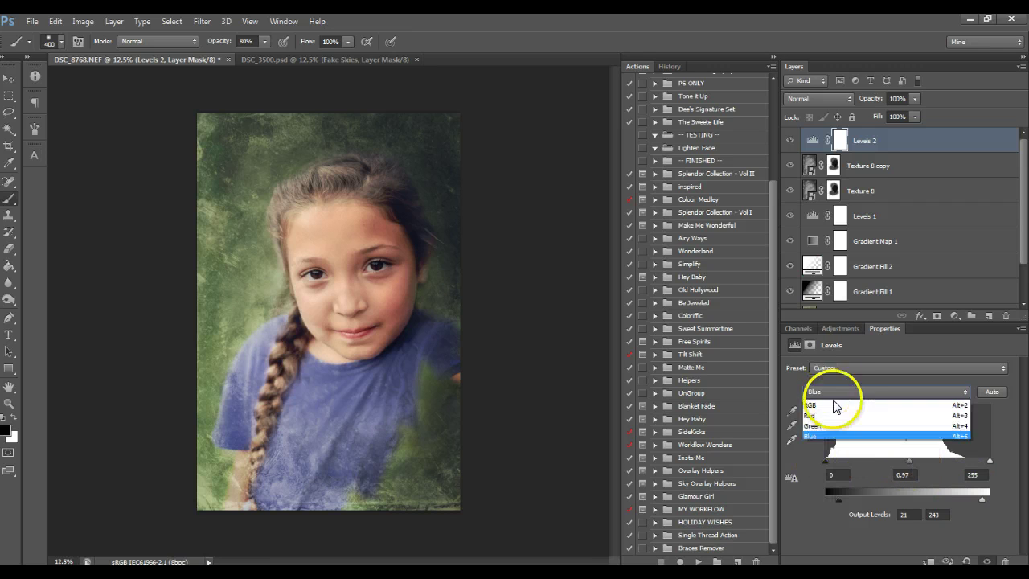
pyautogui.click(830, 427)
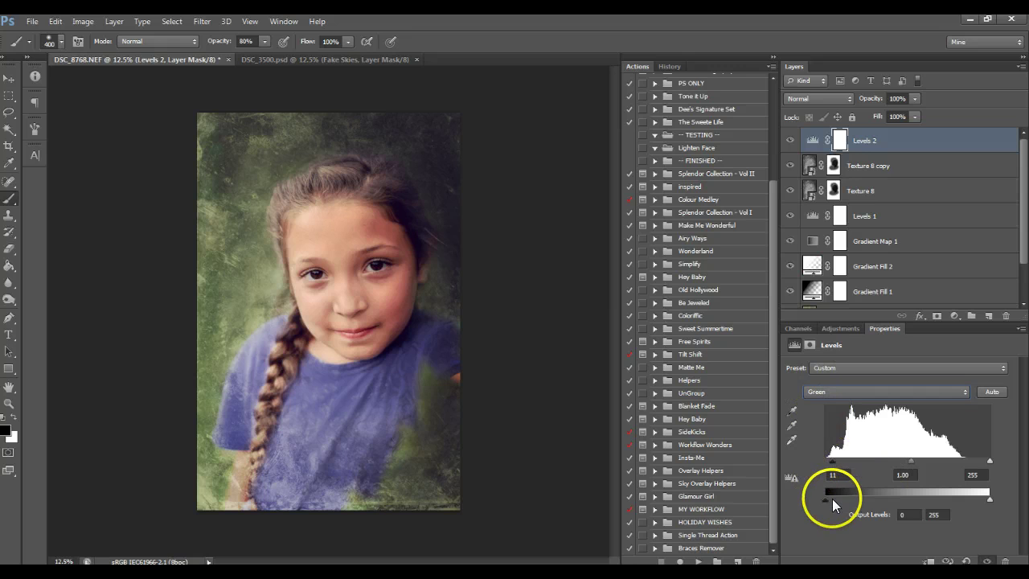
pyautogui.moveTo(832, 499); pyautogui.dragTo(830, 499)
# Step: Set the Red channel of the new Levels layer to shadow input 11 and midtones 1.14
pyautogui.click(831, 394)
pyautogui.click(825, 419)
pyautogui.click(819, 396)
pyautogui.click(819, 408)
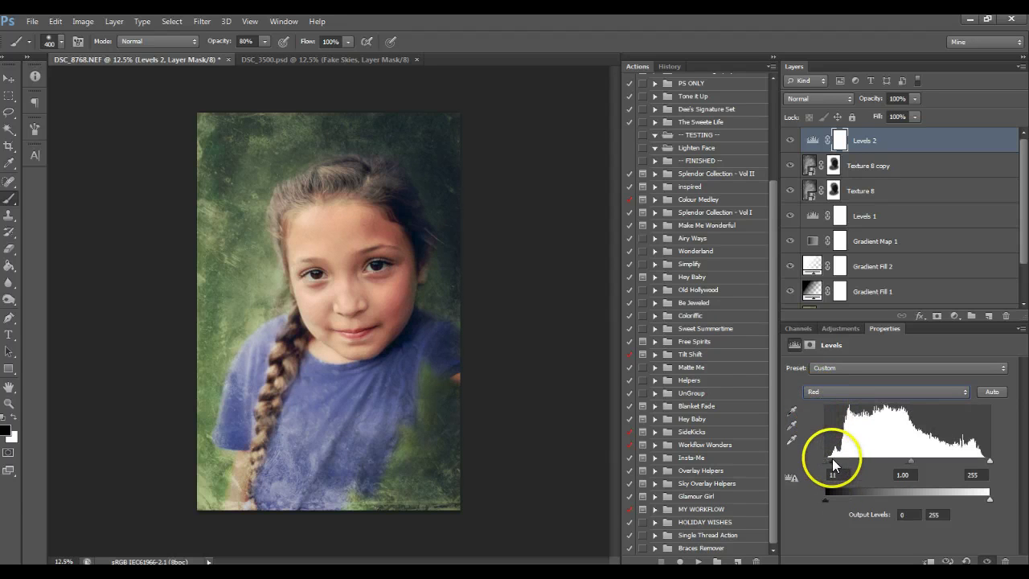
pyautogui.moveTo(912, 462); pyautogui.dragTo(903, 464)
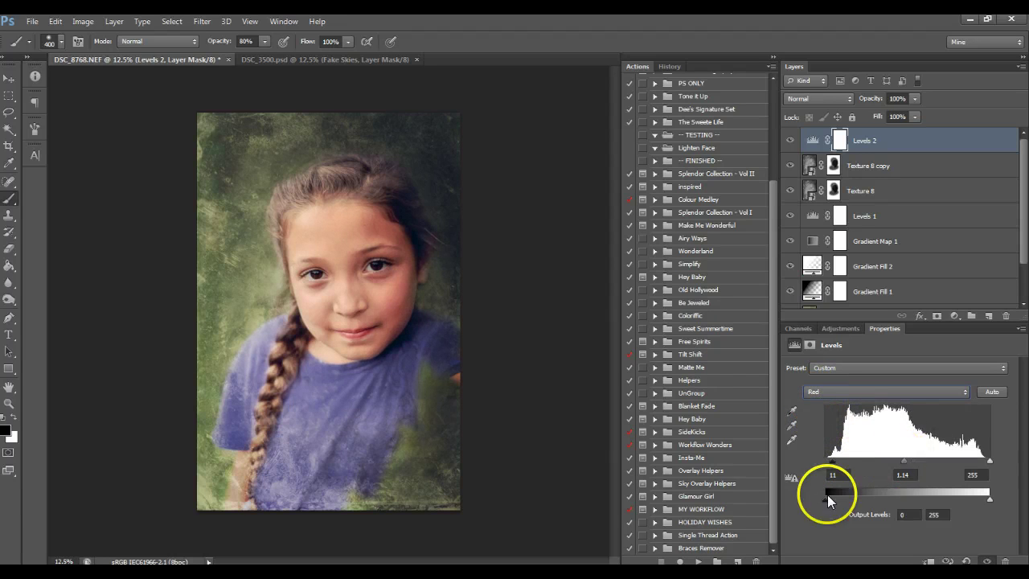
# Step: Set the new Levels layer's combined RGB channel to shadow input 5 and midtones 1.16
pyautogui.click(823, 392)
pyautogui.click(824, 396)
pyautogui.moveTo(905, 459); pyautogui.dragTo(898, 460)
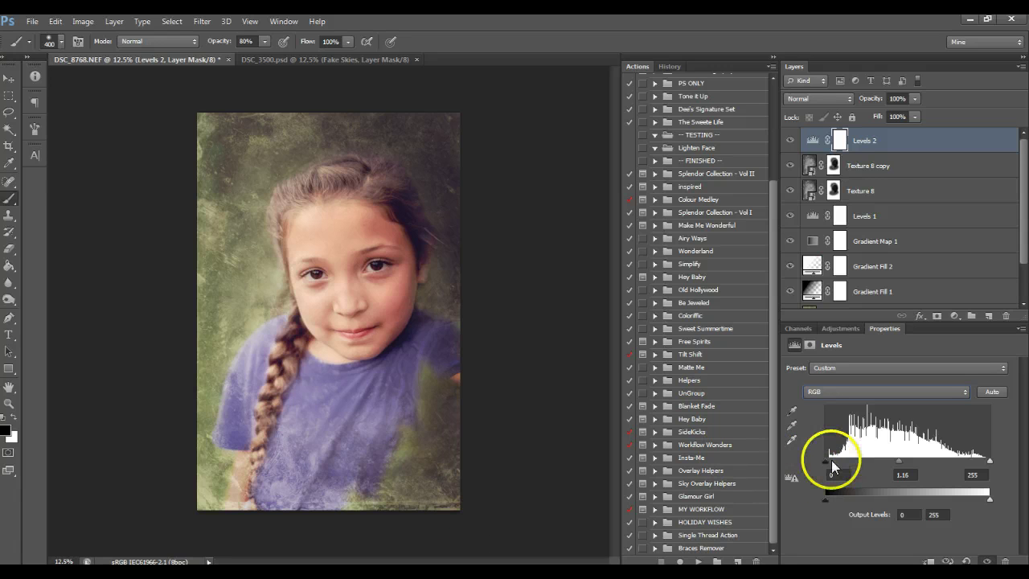
pyautogui.moveTo(832, 465); pyautogui.dragTo(836, 466)
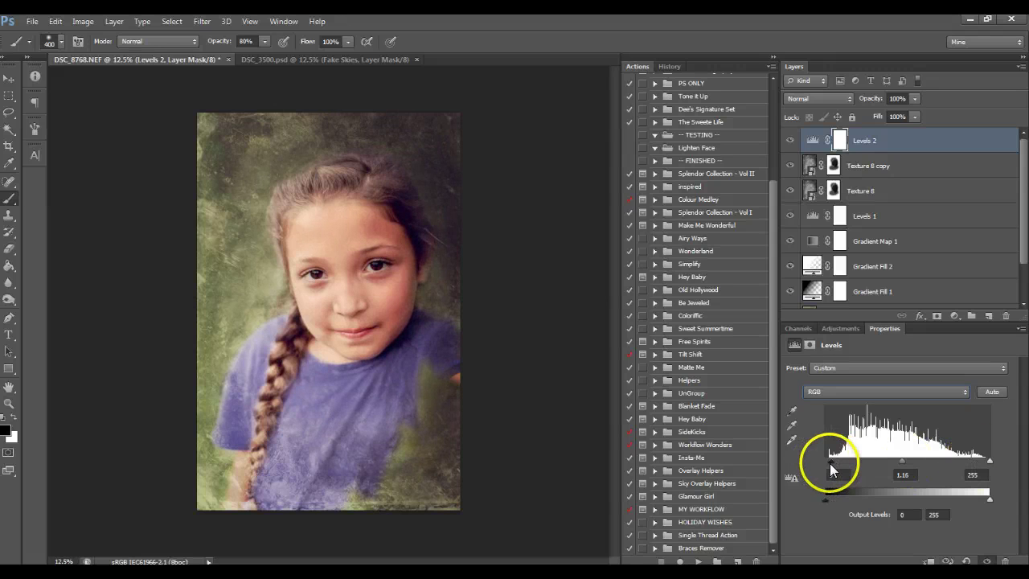
# Step: Compare the portrait with and without the new Levels layer, and lower that layer's opacity to 85%
pyautogui.click(788, 141)
pyautogui.click(788, 140)
pyautogui.moveTo(914, 98); pyautogui.dragTo(905, 118)
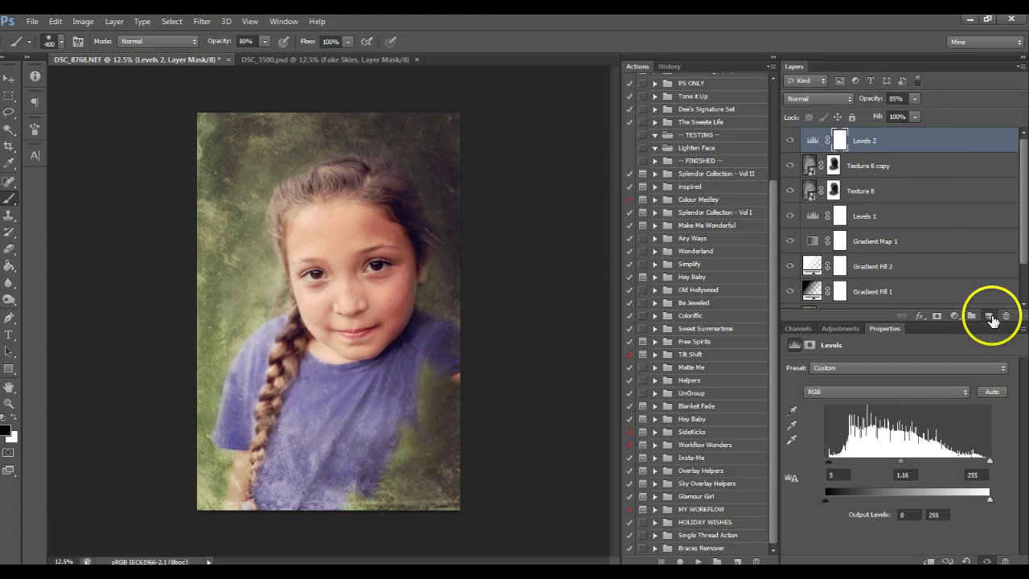
# Step: Add a new empty layer above the Levels layers and set its blending mode to Overlay
pyautogui.click(988, 316)
pyautogui.press('x')
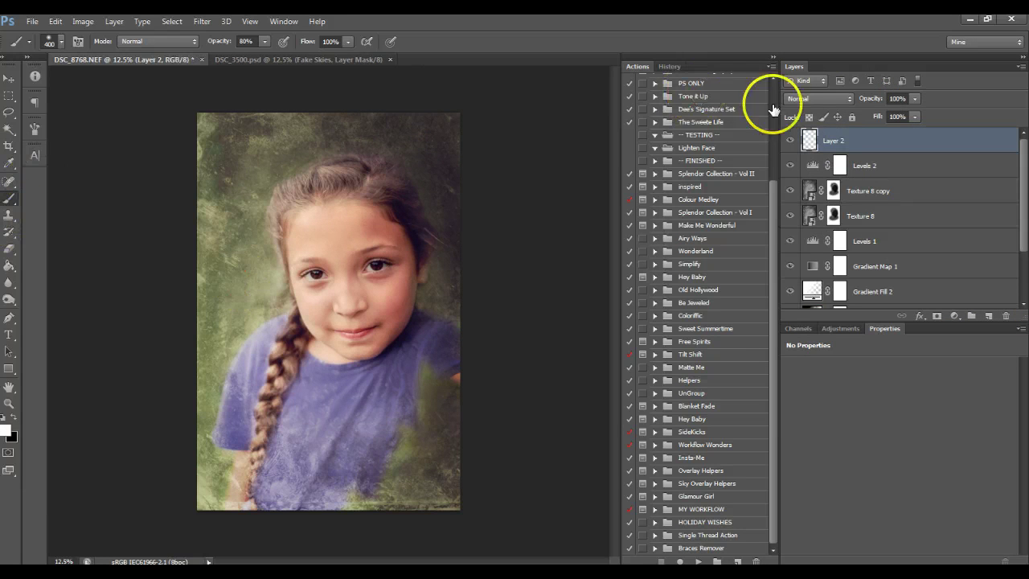
pyautogui.click(795, 99)
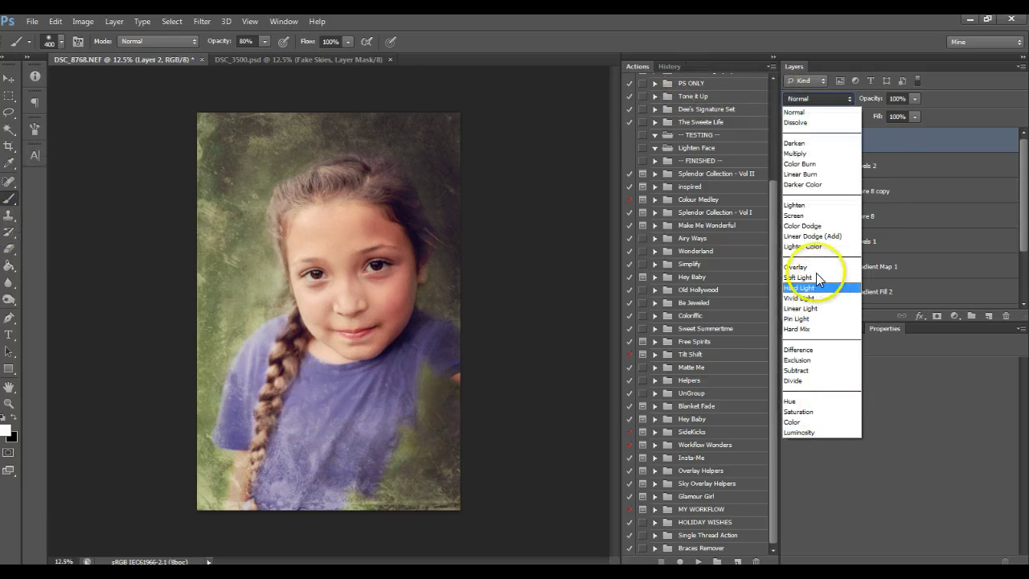
pyautogui.click(800, 268)
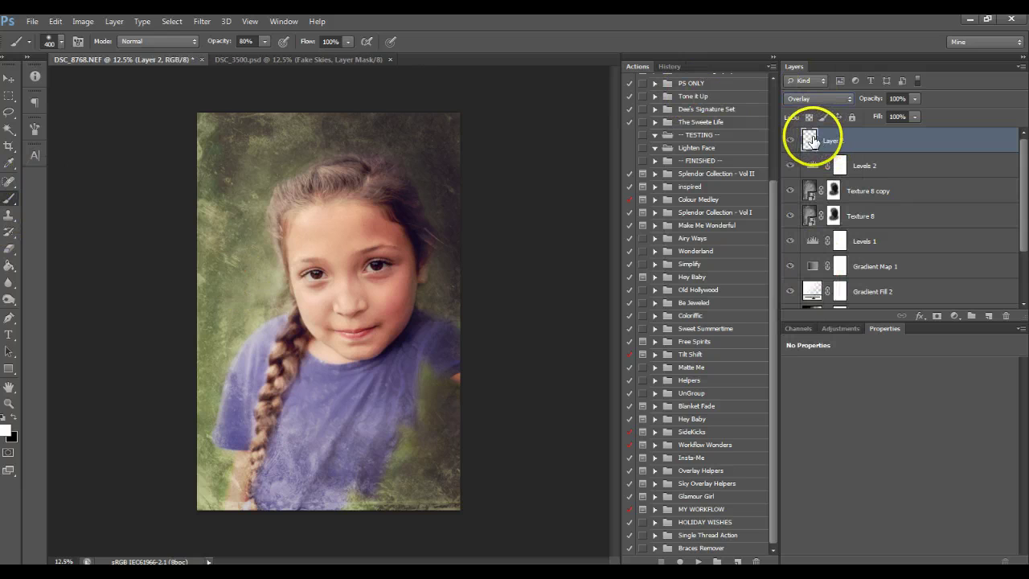
# Step: Darken the background and shirt on the Overlay layer with a 700 px black brush at 40%, and beside the braid at 30% opacity
pyautogui.press('2')
pyautogui.click(14, 417)
pyautogui.press('5')
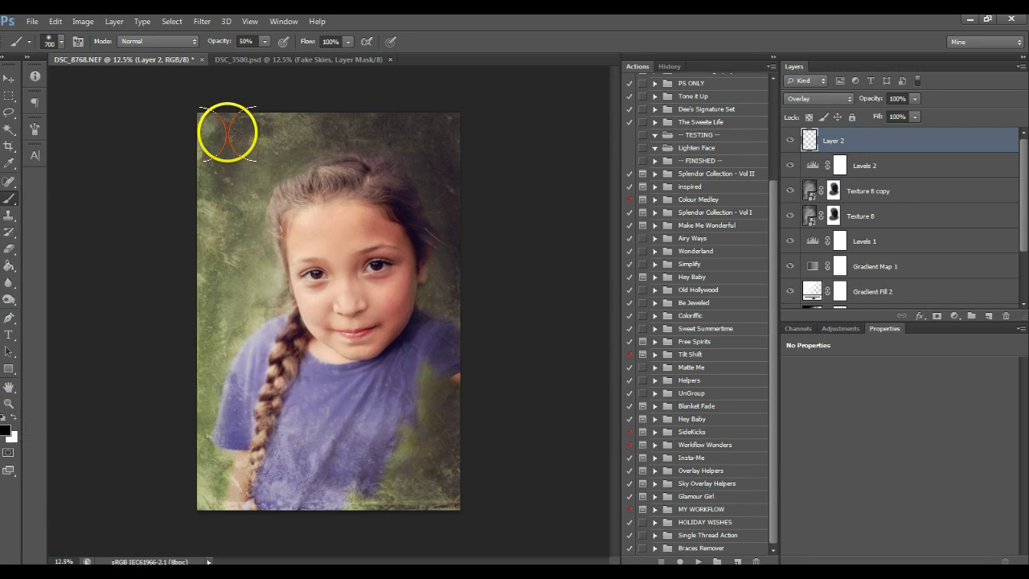
pyautogui.press('4')
pyautogui.moveTo(210, 126)
pyautogui.mouseDown()
pyautogui.moveTo(212, 483)
pyautogui.moveTo(246, 349)
pyautogui.moveTo(267, 319)
pyautogui.mouseUp()
pyautogui.moveTo(217, 184)
pyautogui.mouseDown()
pyautogui.moveTo(249, 220)
pyautogui.moveTo(235, 291)
pyautogui.moveTo(233, 183)
pyautogui.moveTo(245, 193)
pyautogui.moveTo(234, 323)
pyautogui.moveTo(264, 279)
pyautogui.moveTo(246, 199)
pyautogui.moveTo(257, 170)
pyautogui.moveTo(288, 151)
pyautogui.moveTo(457, 150)
pyautogui.moveTo(458, 142)
pyautogui.moveTo(388, 125)
pyautogui.moveTo(245, 129)
pyautogui.moveTo(383, 176)
pyautogui.moveTo(415, 221)
pyautogui.moveTo(445, 317)
pyautogui.moveTo(387, 381)
pyautogui.moveTo(337, 390)
pyautogui.moveTo(349, 403)
pyautogui.moveTo(414, 402)
pyautogui.moveTo(459, 328)
pyautogui.moveTo(454, 259)
pyautogui.moveTo(436, 488)
pyautogui.moveTo(391, 506)
pyautogui.moveTo(290, 510)
pyautogui.moveTo(348, 429)
pyautogui.mouseUp()
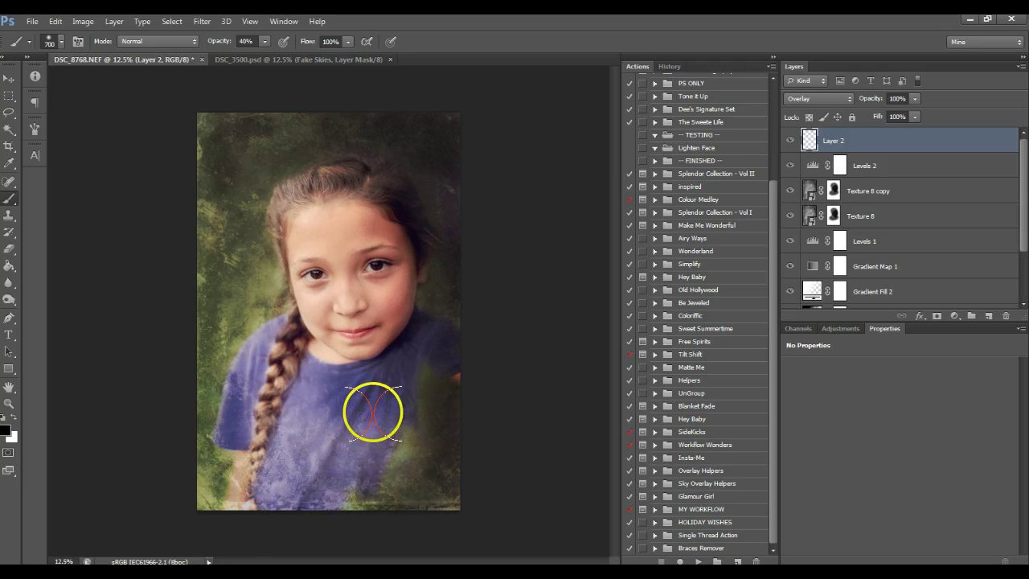
pyautogui.moveTo(382, 402)
pyautogui.mouseDown()
pyautogui.moveTo(423, 321)
pyautogui.moveTo(410, 398)
pyautogui.moveTo(373, 478)
pyautogui.moveTo(266, 510)
pyautogui.moveTo(217, 511)
pyautogui.moveTo(301, 485)
pyautogui.moveTo(369, 424)
pyautogui.mouseUp()
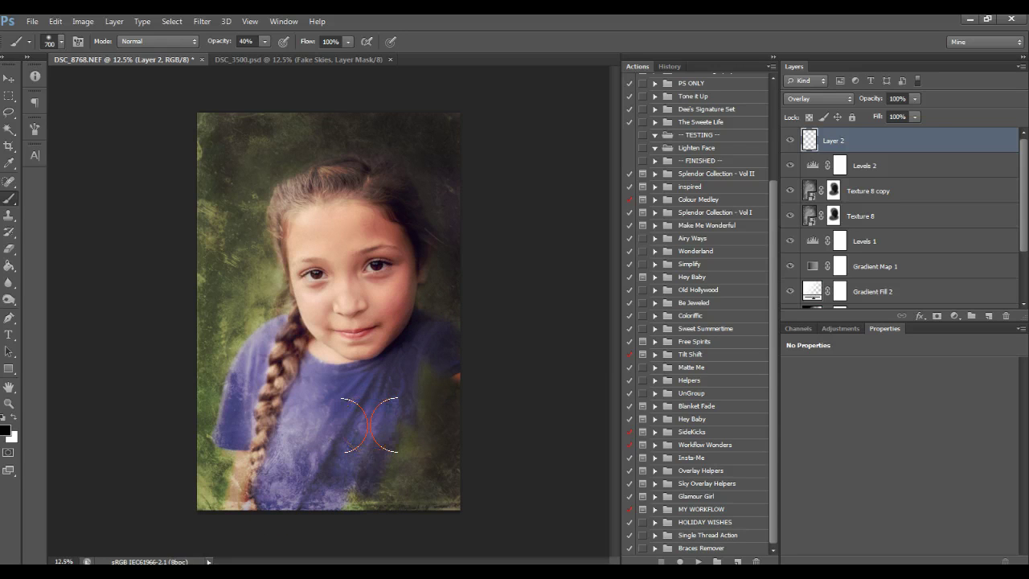
pyautogui.press('3')
pyautogui.moveTo(271, 292)
pyautogui.mouseDown()
pyautogui.moveTo(294, 356)
pyautogui.moveTo(287, 426)
pyautogui.moveTo(242, 492)
pyautogui.moveTo(232, 396)
pyautogui.moveTo(253, 340)
pyautogui.mouseUp()
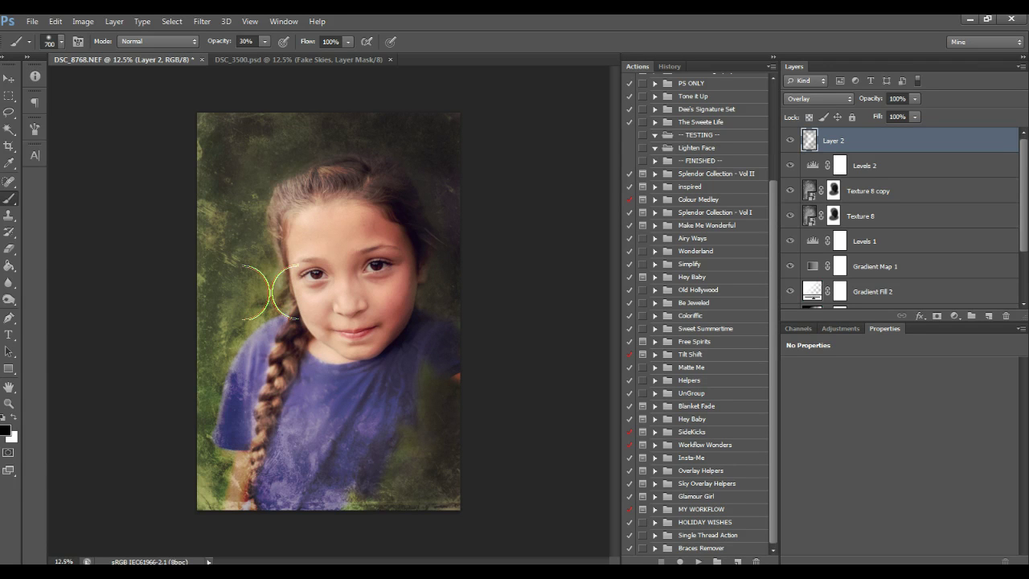
# Step: Darken the hairline and outer contours of the girl's face on the Overlay layer with a 400 px black brush at 30% opacity
pyautogui.press('p')
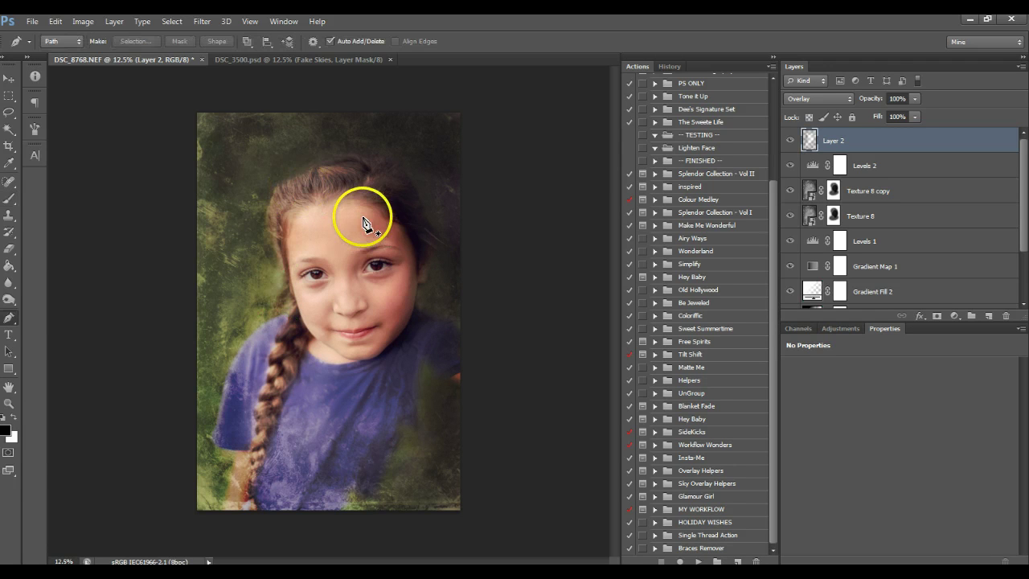
pyautogui.click(9, 199)
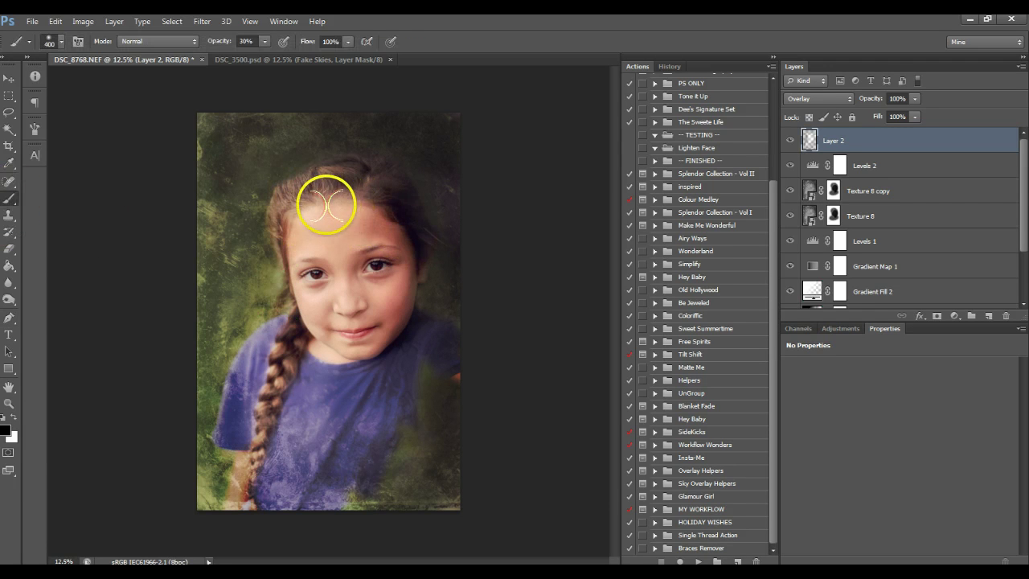
pyautogui.moveTo(327, 206)
pyautogui.mouseDown()
pyautogui.moveTo(312, 202)
pyautogui.moveTo(276, 253)
pyautogui.moveTo(286, 262)
pyautogui.mouseUp()
pyautogui.click(316, 323)
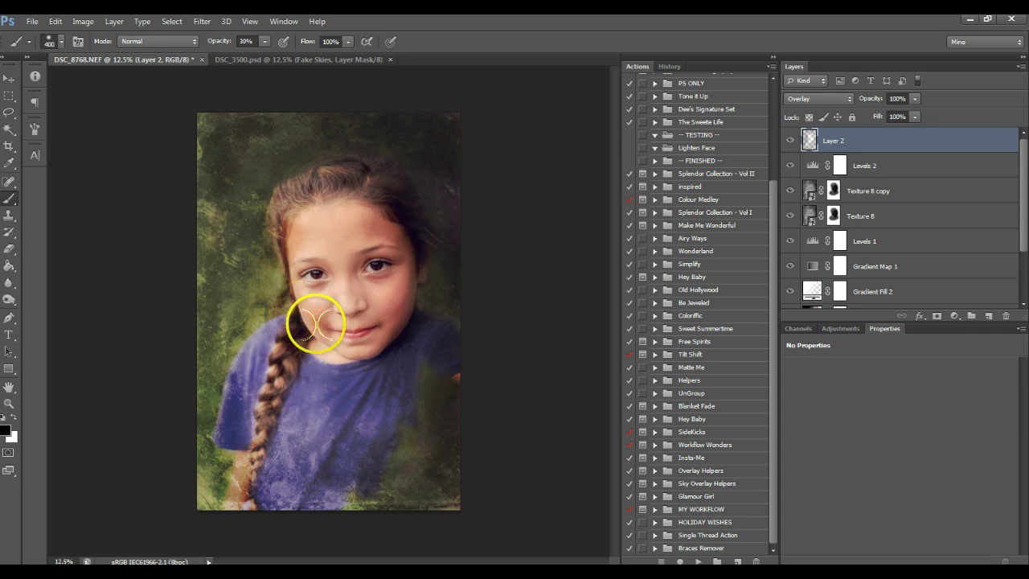
pyautogui.click(287, 202)
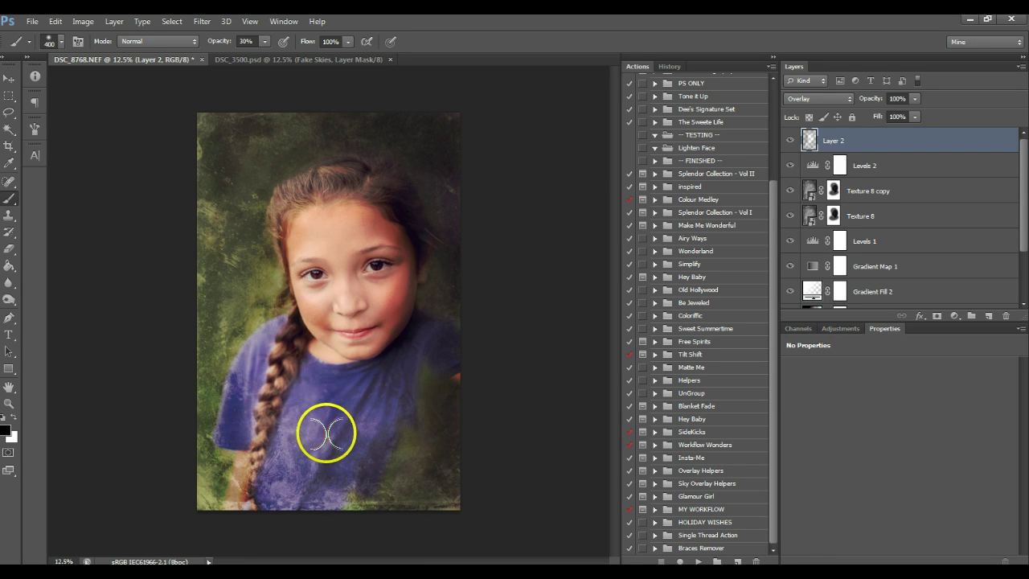
# Step: Darken the area around the girl's eye and eyebrow on the Overlay layer with a black brush reduced to about 200 px
pyautogui.press('[')
pyautogui.press('[')
pyautogui.press('[')
pyautogui.press('[')
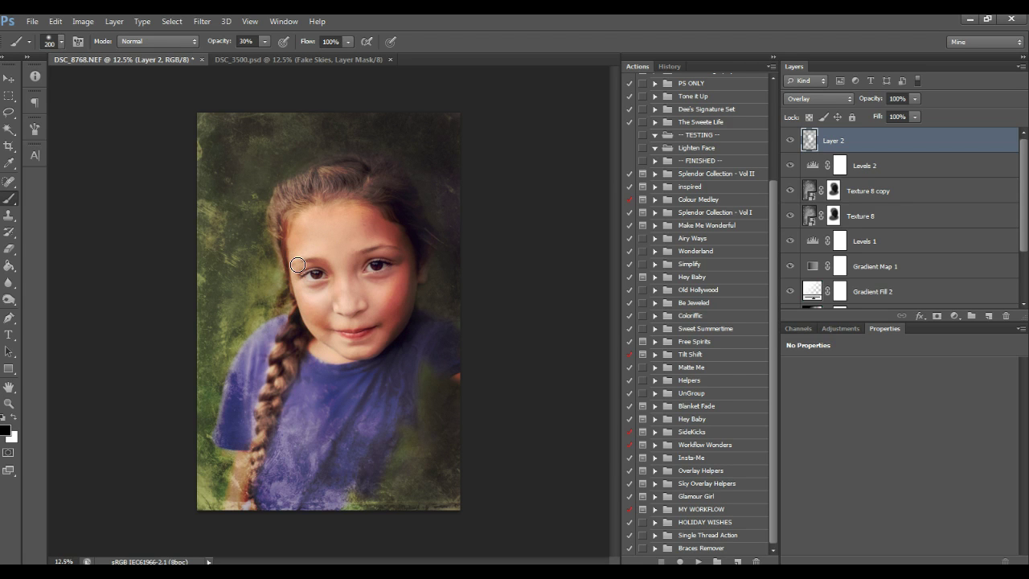
pyautogui.click(331, 269)
pyautogui.moveTo(330, 269)
pyautogui.mouseDown()
pyautogui.moveTo(341, 307)
pyautogui.moveTo(357, 289)
pyautogui.moveTo(363, 299)
pyautogui.moveTo(358, 254)
pyautogui.moveTo(399, 248)
pyautogui.moveTo(384, 246)
pyautogui.moveTo(342, 326)
pyautogui.moveTo(363, 310)
pyautogui.moveTo(357, 317)
pyautogui.moveTo(336, 281)
pyautogui.moveTo(396, 259)
pyautogui.moveTo(305, 261)
pyautogui.mouseUp()
pyautogui.press(']')
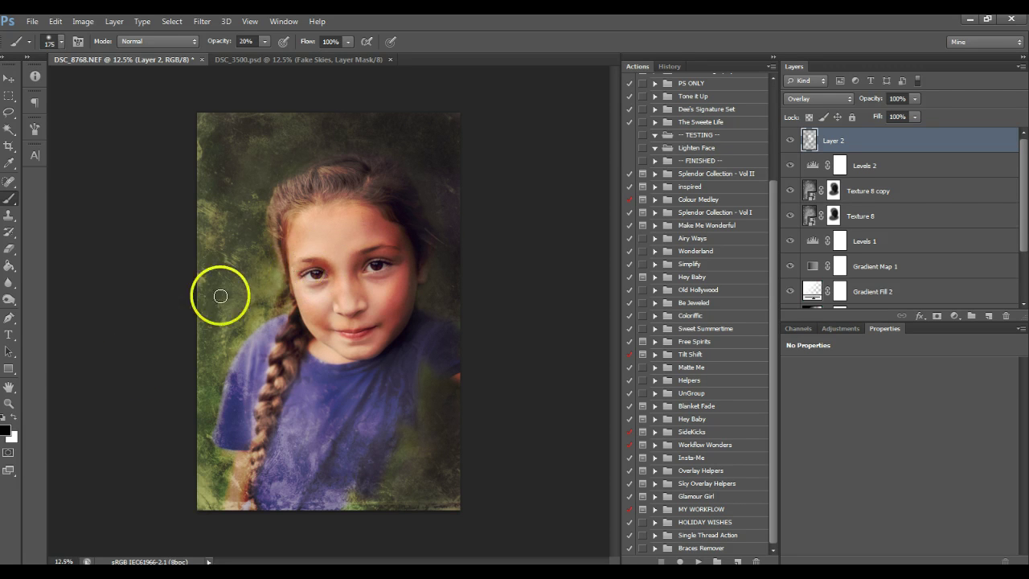
# Step: Darken the hair edge, the shirt below the neck and the cheek contour on the Overlay layer with a 300 px black brush at 20%
pyautogui.press(']')
pyautogui.press(']')
pyautogui.press(']')
pyautogui.press(']')
pyautogui.press(']')
pyautogui.moveTo(287, 202)
pyautogui.mouseDown()
pyautogui.moveTo(298, 224)
pyautogui.moveTo(284, 260)
pyautogui.moveTo(311, 320)
pyautogui.moveTo(317, 292)
pyautogui.moveTo(320, 322)
pyautogui.moveTo(294, 301)
pyautogui.moveTo(314, 344)
pyautogui.moveTo(298, 361)
pyautogui.moveTo(335, 379)
pyautogui.moveTo(311, 387)
pyautogui.mouseUp()
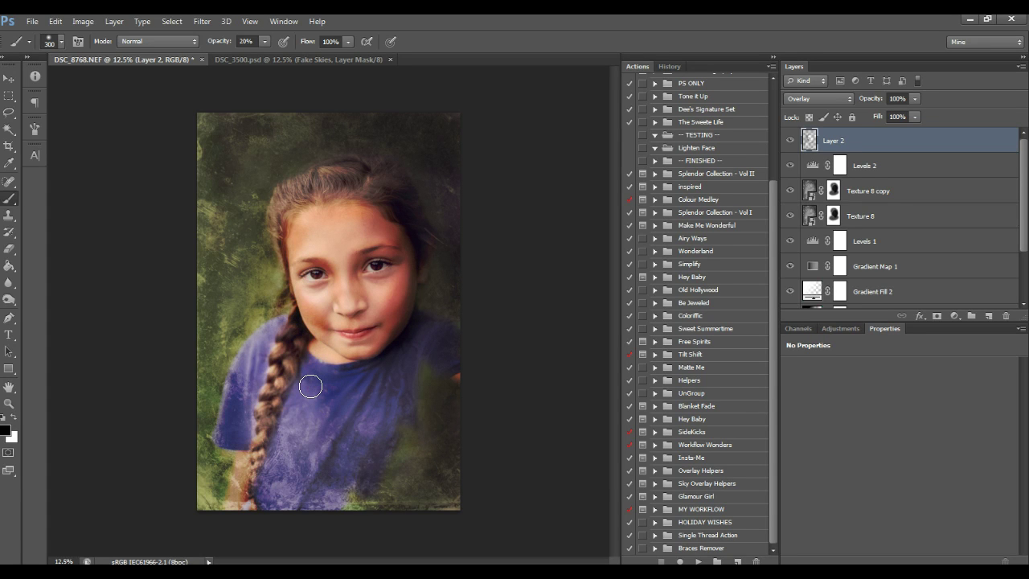
pyautogui.moveTo(402, 281); pyautogui.dragTo(399, 284)
# Step: Brighten the braid and face highlights on the Overlay layer with a white brush at 20% opacity, reduced to 10% and 200 px
pyautogui.click(13, 418)
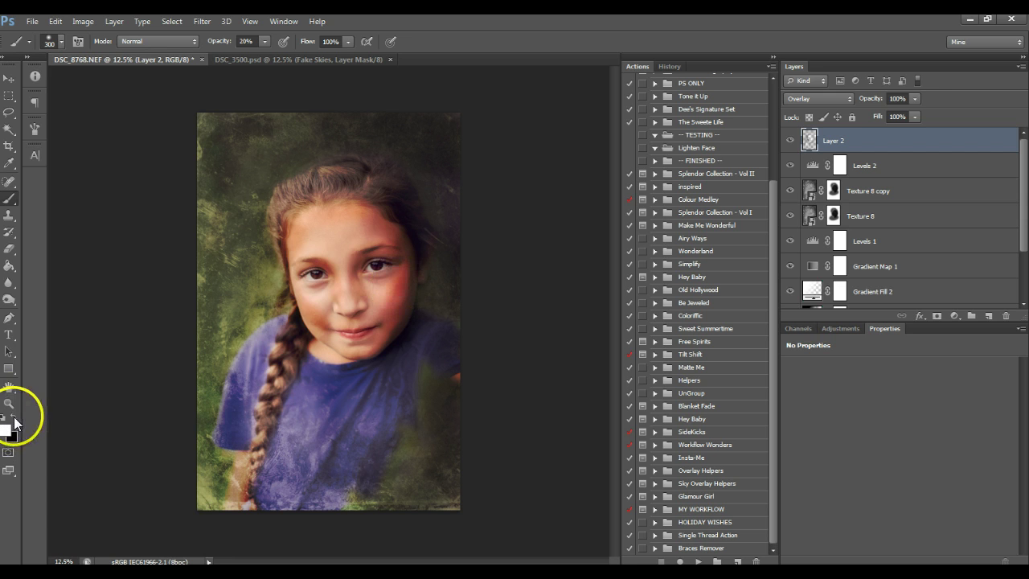
pyautogui.moveTo(276, 325)
pyautogui.mouseDown()
pyautogui.moveTo(329, 296)
pyautogui.moveTo(321, 258)
pyautogui.moveTo(335, 271)
pyautogui.moveTo(321, 267)
pyautogui.moveTo(310, 280)
pyautogui.moveTo(322, 291)
pyautogui.moveTo(333, 230)
pyautogui.moveTo(319, 236)
pyautogui.moveTo(353, 230)
pyautogui.moveTo(315, 230)
pyautogui.moveTo(340, 239)
pyautogui.moveTo(346, 289)
pyautogui.moveTo(340, 246)
pyautogui.moveTo(340, 278)
pyautogui.moveTo(370, 281)
pyautogui.moveTo(383, 260)
pyautogui.moveTo(376, 285)
pyautogui.moveTo(391, 271)
pyautogui.moveTo(375, 272)
pyautogui.moveTo(375, 262)
pyautogui.moveTo(317, 271)
pyautogui.moveTo(316, 298)
pyautogui.moveTo(362, 331)
pyautogui.moveTo(336, 322)
pyautogui.moveTo(366, 319)
pyautogui.moveTo(340, 321)
pyautogui.moveTo(347, 348)
pyautogui.moveTo(367, 349)
pyautogui.moveTo(317, 345)
pyautogui.moveTo(414, 329)
pyautogui.mouseUp()
pyautogui.press('1')
pyautogui.press(']')
pyautogui.press(']')
pyautogui.press('[')
pyautogui.press('[')
pyautogui.press('[')
pyautogui.press('[')
pyautogui.press(']')
pyautogui.press(']')
# Step: Compare the image with and without the Overlay shading layer and reduce that layer's opacity to 57%
pyautogui.click(915, 100)
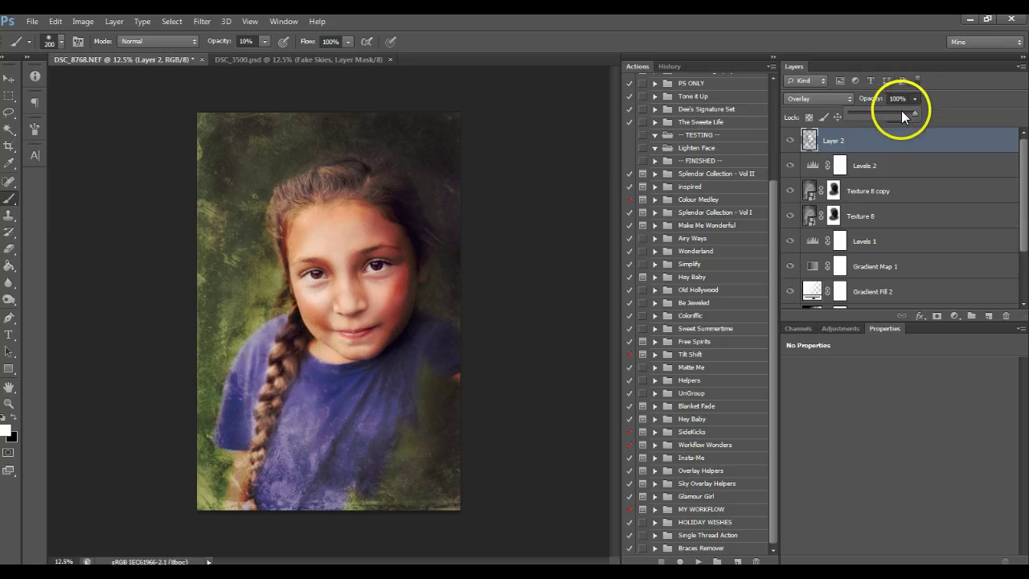
pyautogui.moveTo(885, 115); pyautogui.dragTo(884, 115)
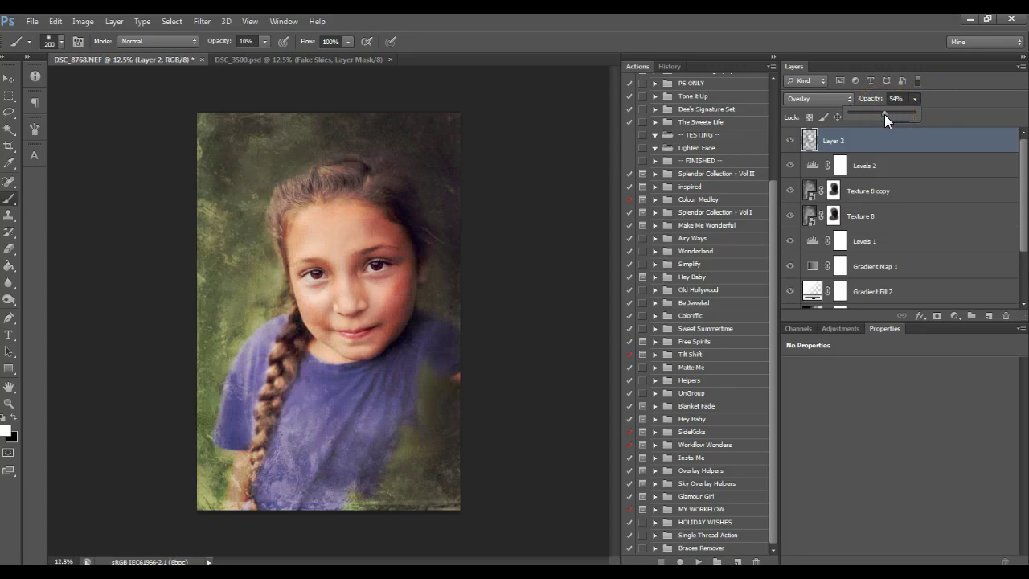
pyautogui.click(786, 142)
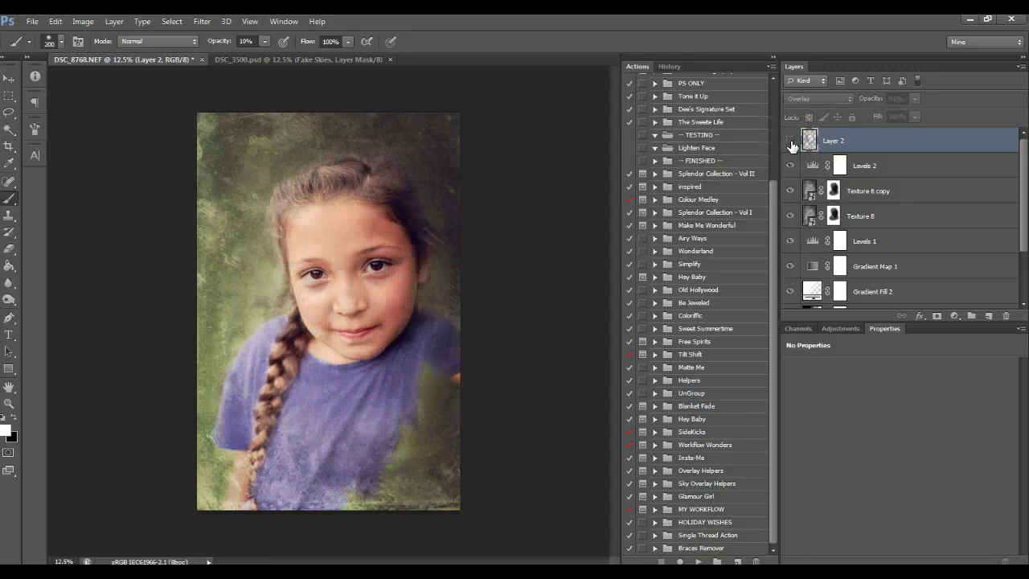
pyautogui.click(790, 141)
pyautogui.moveTo(810, 140); pyautogui.dragTo(883, 154)
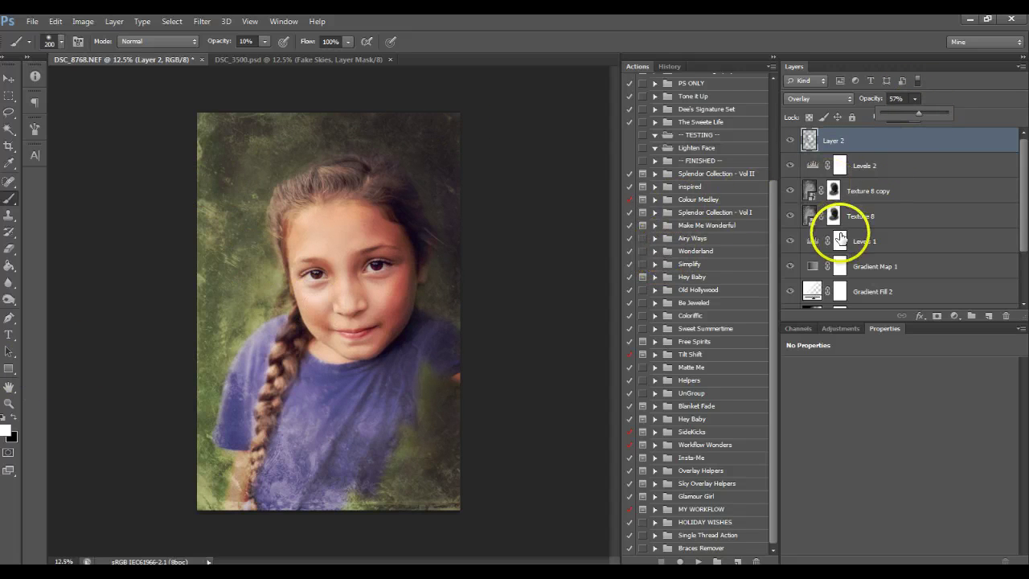
# Step: Show only the original Background photo to compare it with the edit, and bring all layers back
pyautogui.scroll(-1, 839, 248)
pyautogui.scroll(-2, 840, 247)
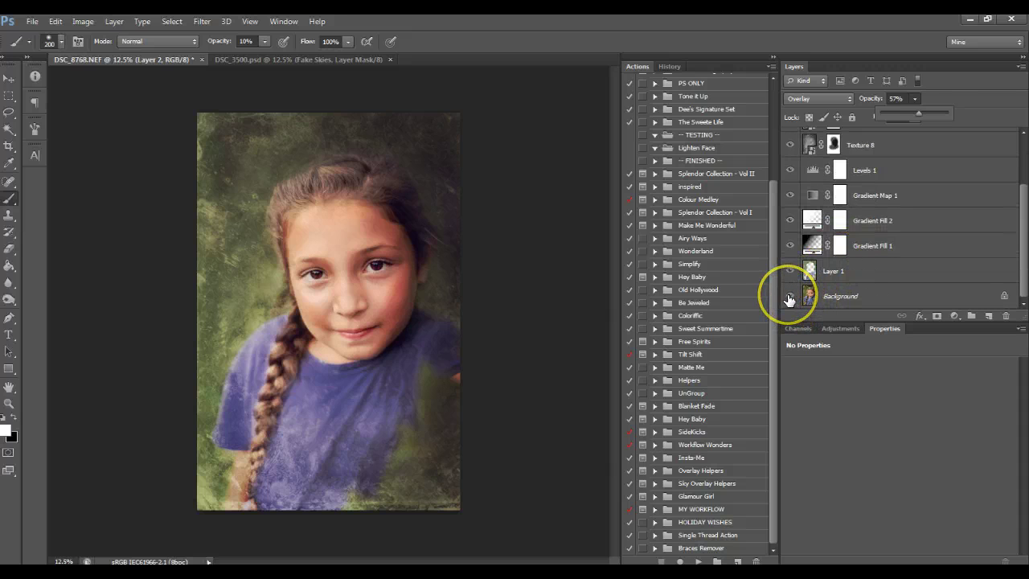
pyautogui.keyDown('alt'); pyautogui.click(789, 296); pyautogui.keyUp('alt')
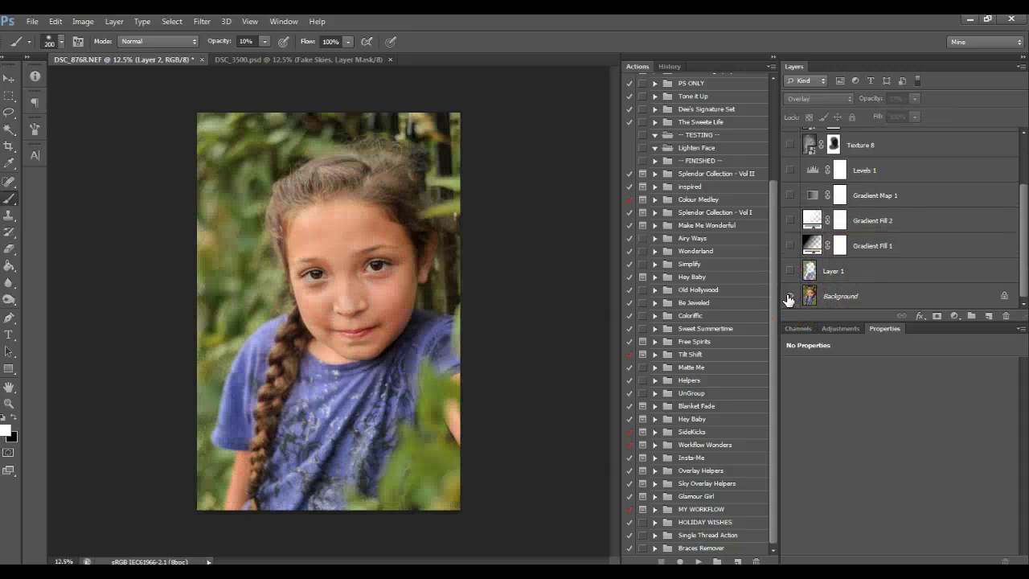
pyautogui.keyDown('alt'); pyautogui.click(788, 296); pyautogui.keyUp('alt')
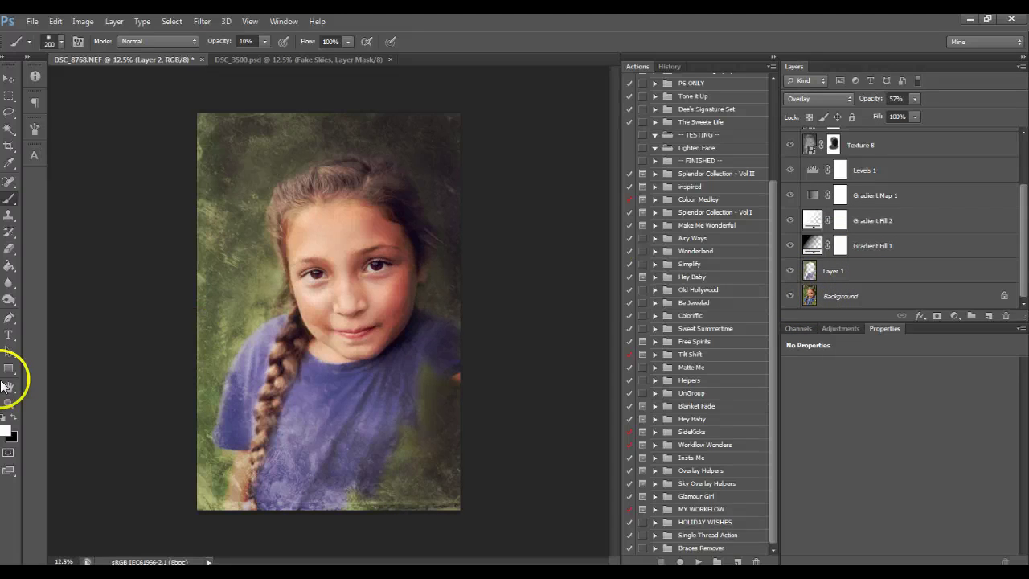
# Step: Duplicate the Background layer directly above the original
pyautogui.click(10, 404)
pyautogui.click(62, 41)
pyautogui.click(275, 227)
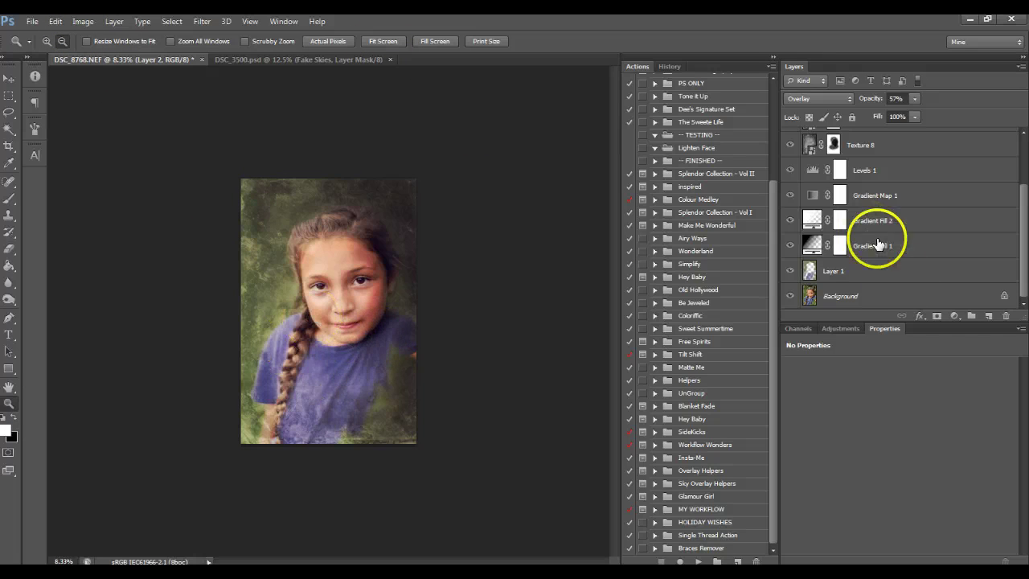
pyautogui.scroll(3, 898, 279)
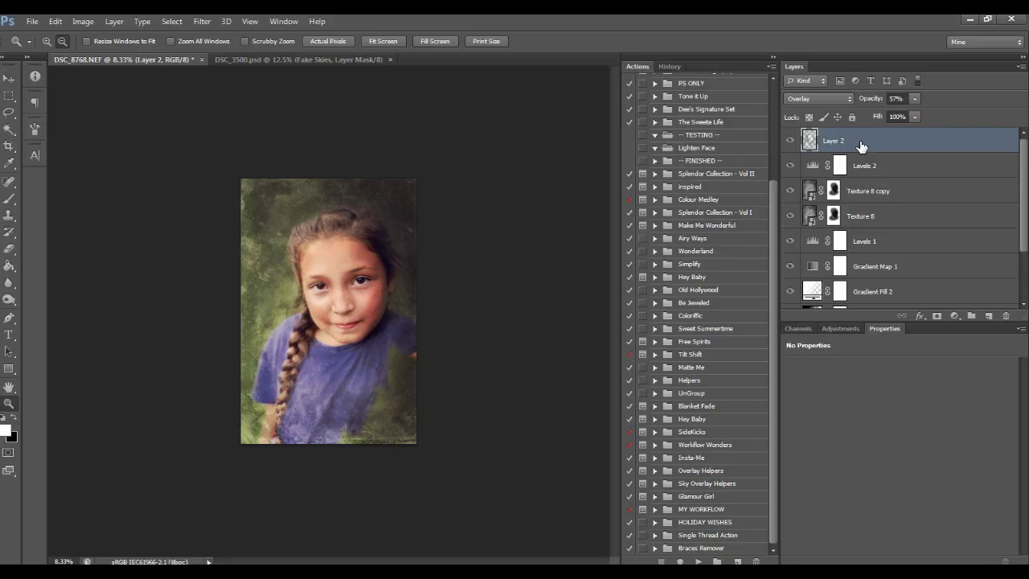
pyautogui.scroll(-3, 861, 145)
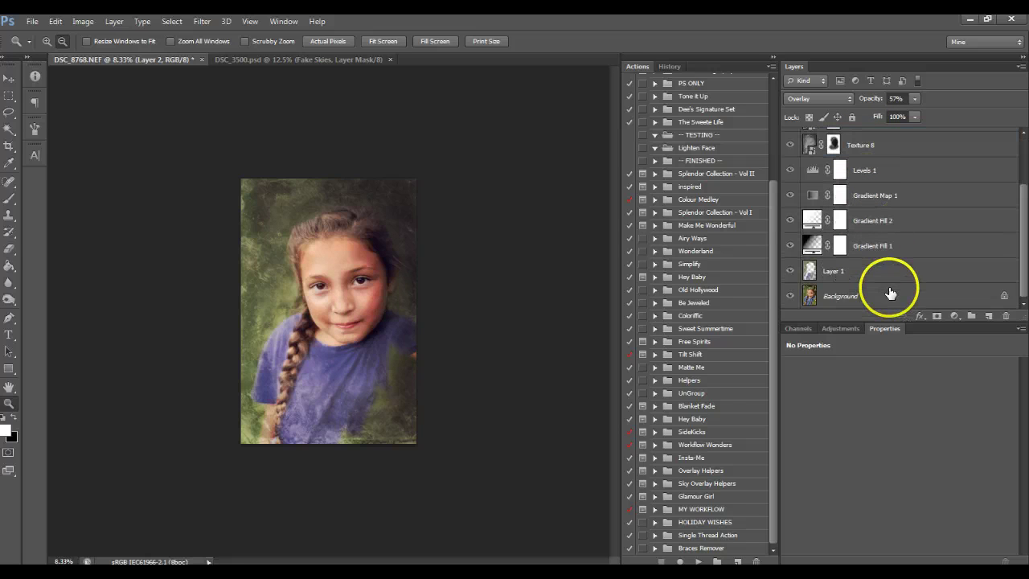
pyautogui.click(911, 304)
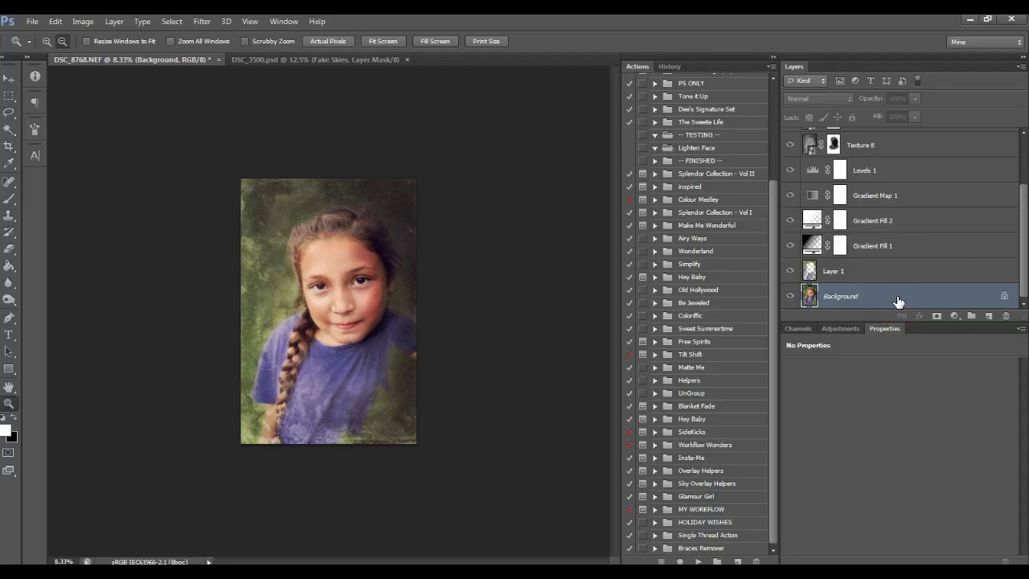
pyautogui.moveTo(902, 302); pyautogui.dragTo(991, 314)
# Step: Apply a High Pass filter with a radius of 15.5 pixels to the Background copy
pyautogui.click(202, 21)
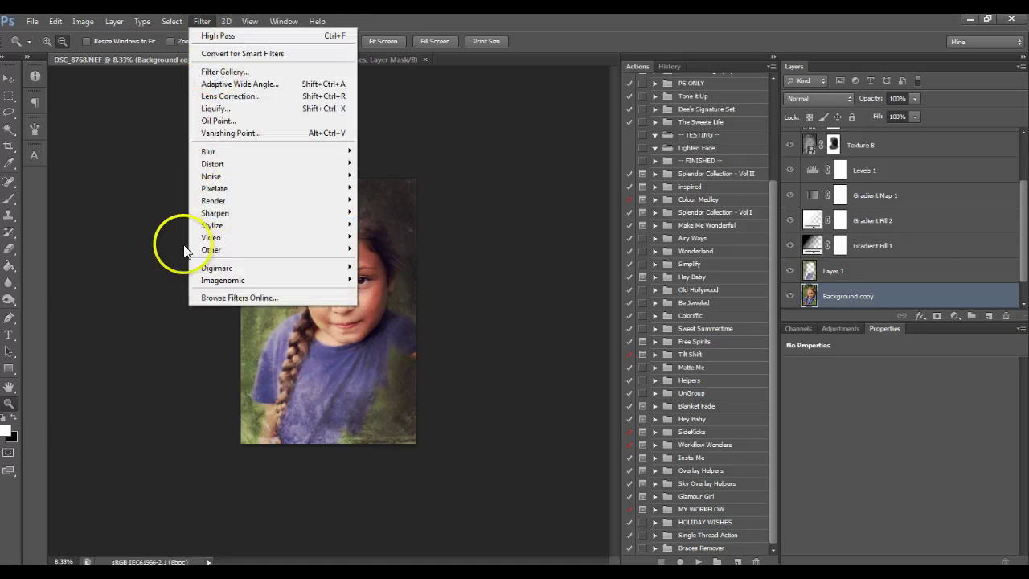
pyautogui.moveTo(314, 251)
pyautogui.click(384, 266)
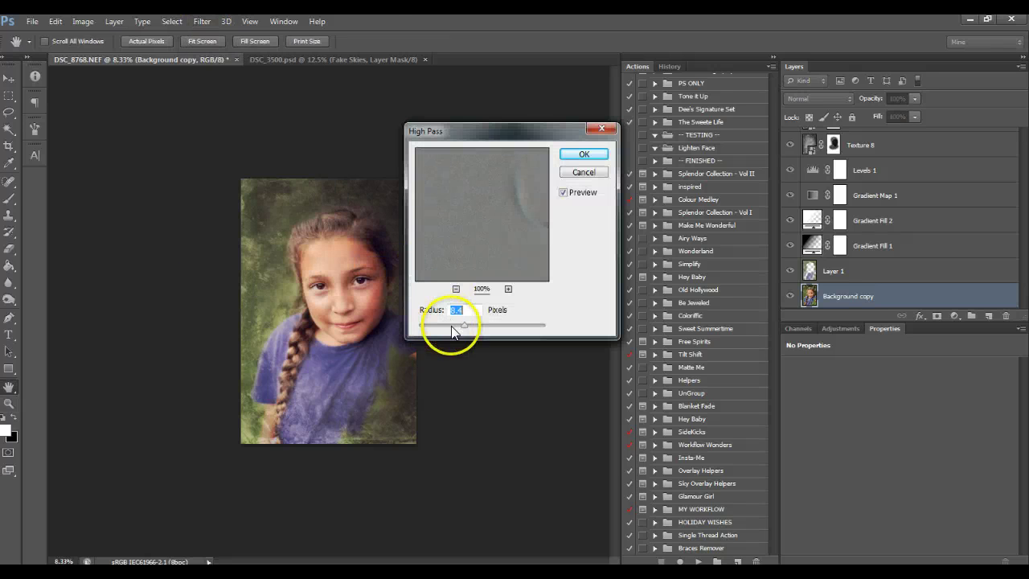
pyautogui.moveTo(455, 326); pyautogui.dragTo(473, 325)
pyautogui.moveTo(483, 225); pyautogui.dragTo(473, 240)
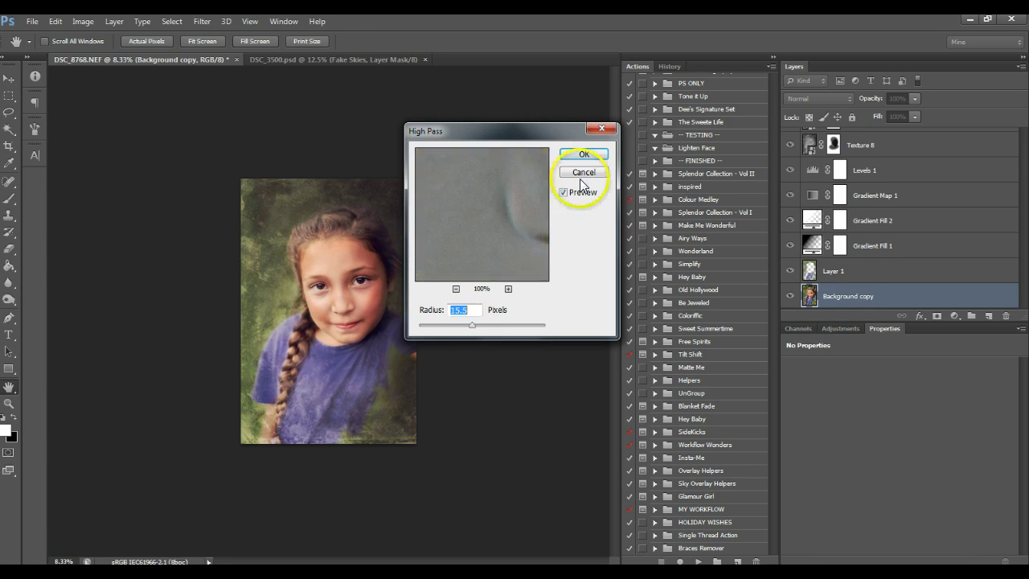
pyautogui.click(585, 153)
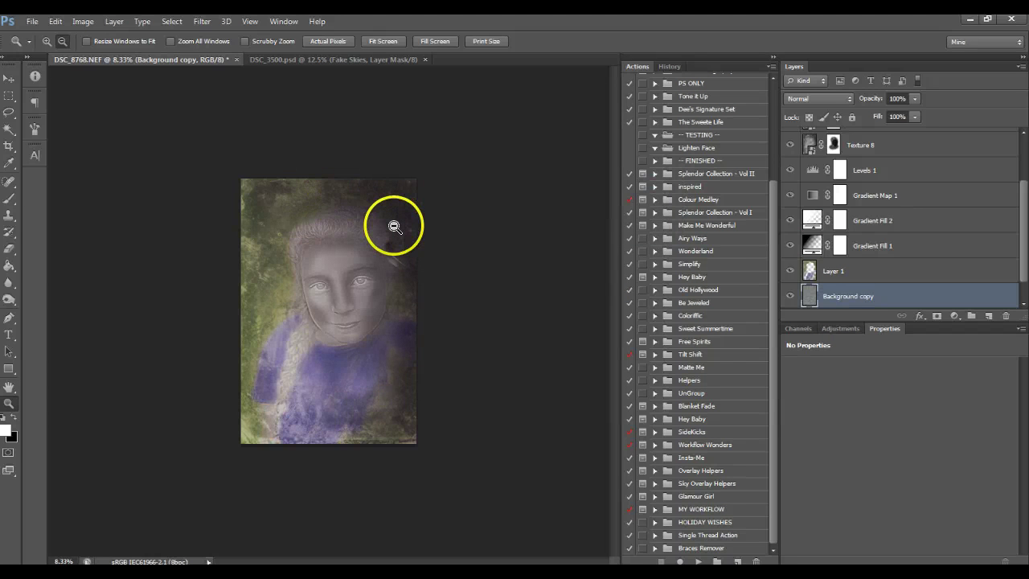
# Step: Try Overlay and Hard Light blending on the high-pass copy with the whole image in view, and settle on Vivid Light
pyautogui.click(814, 98)
pyautogui.click(796, 268)
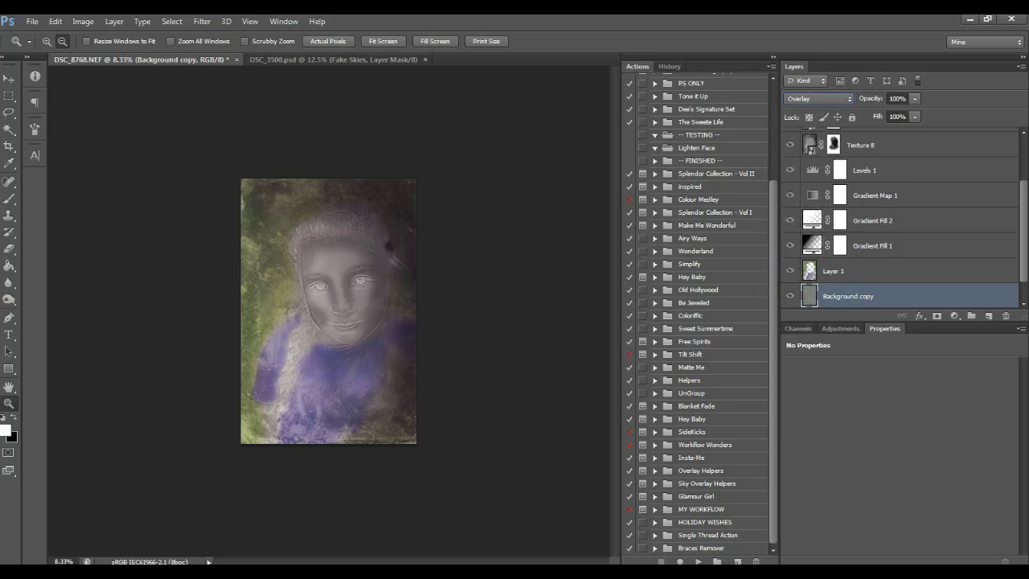
pyautogui.keyDown('alt'); pyautogui.click(318, 279); pyautogui.keyUp('alt')
pyautogui.click(384, 41)
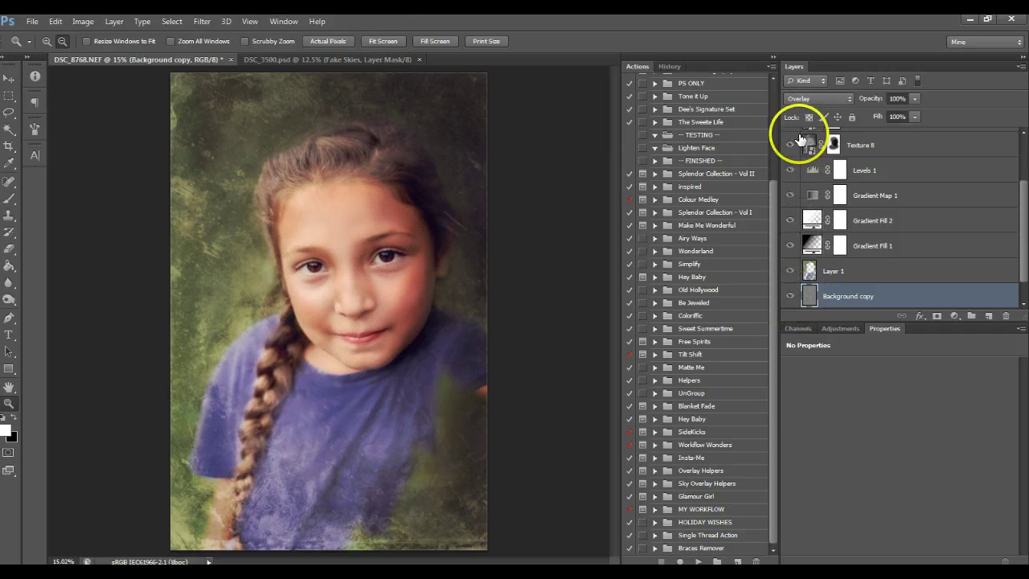
pyautogui.click(807, 99)
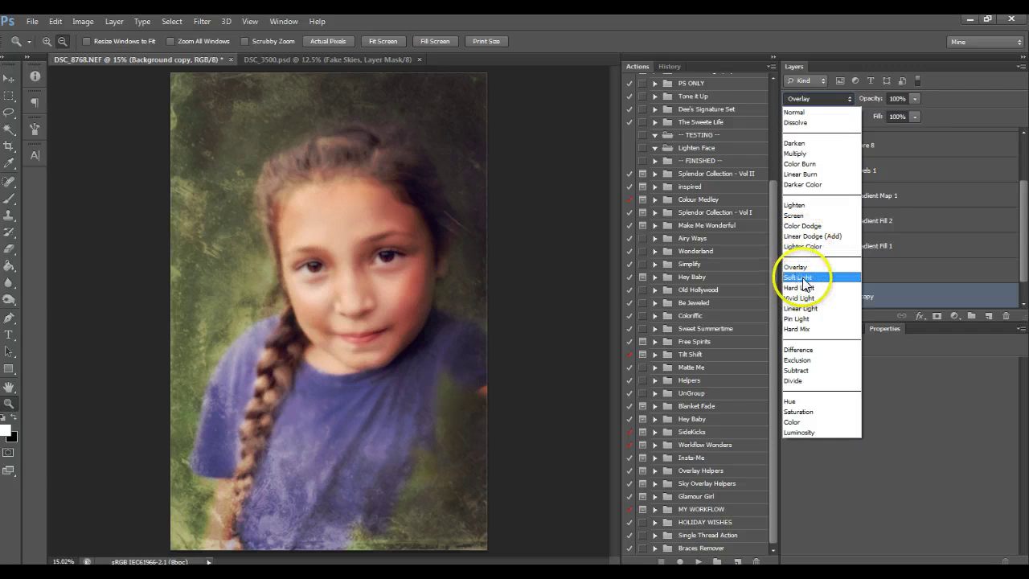
pyautogui.click(803, 280)
pyautogui.doubleClick(820, 99)
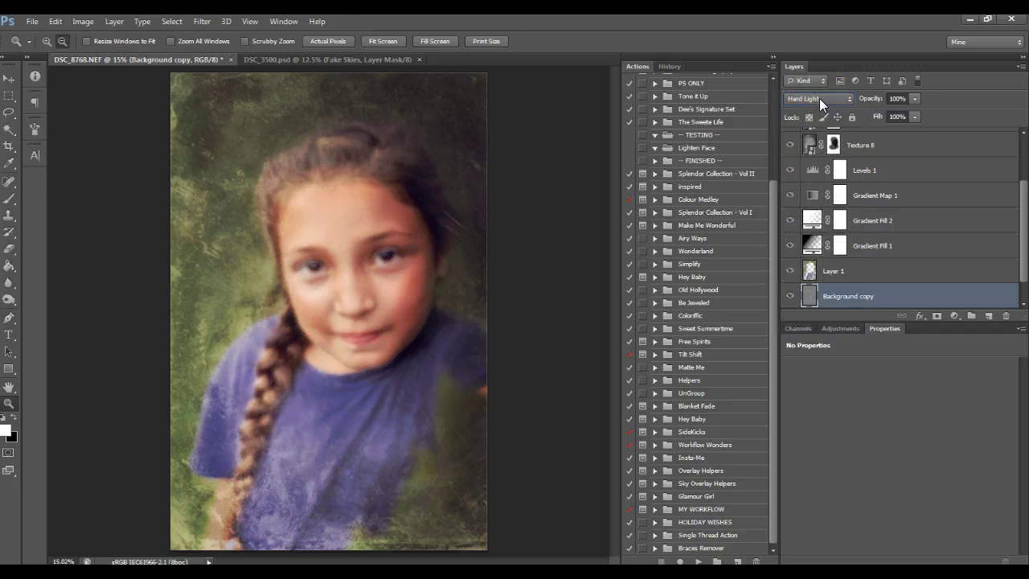
pyautogui.click(854, 290)
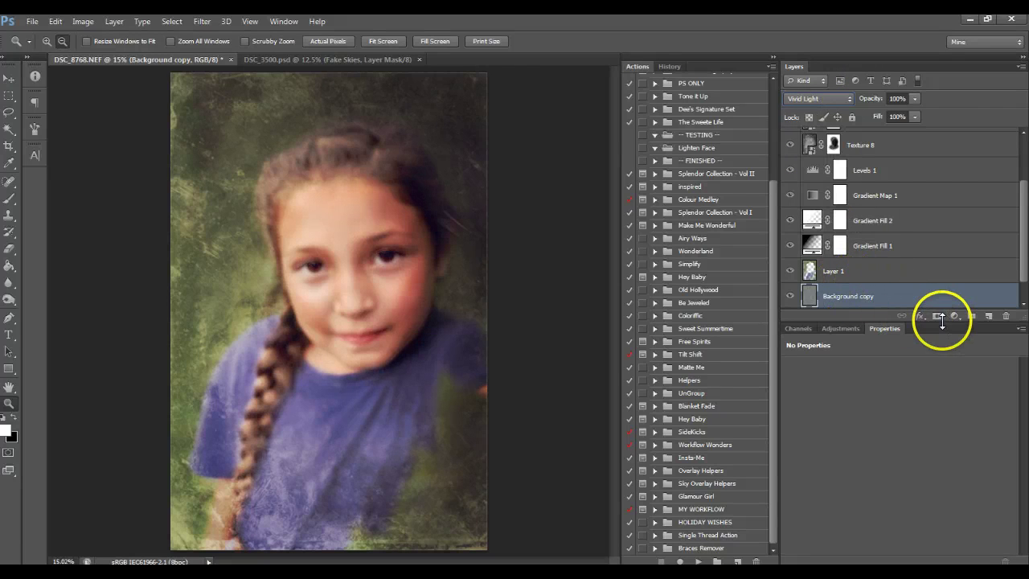
# Step: Add a black layer mask that hides the high-pass copy, undoing the first mask and adding it again
pyautogui.keyDown('alt'); pyautogui.click(937, 316); pyautogui.keyUp('alt')
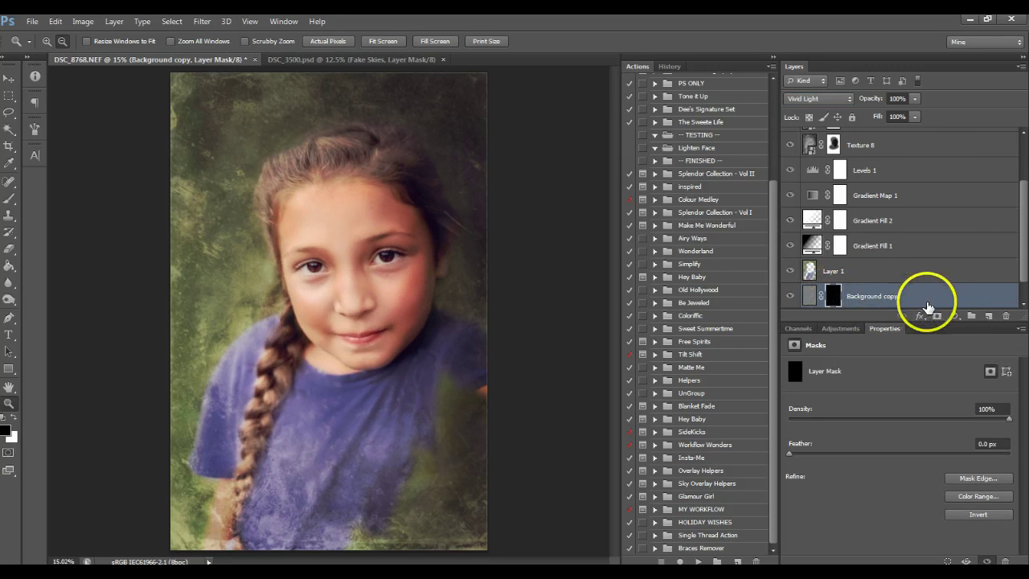
pyautogui.hotkey('ctrl', 'z')
pyautogui.moveTo(952, 318); pyautogui.dragTo(937, 317)
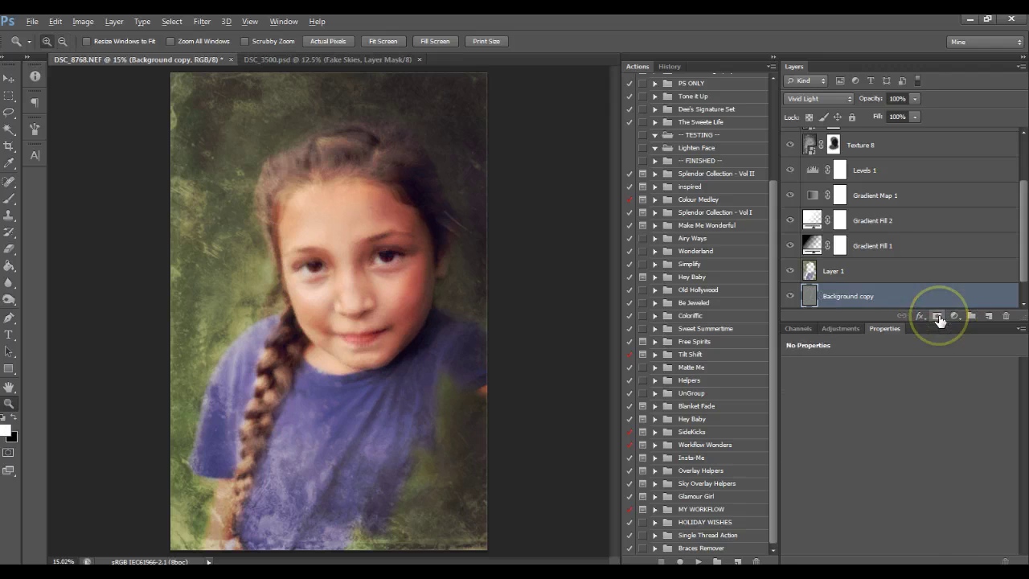
pyautogui.click(938, 317)
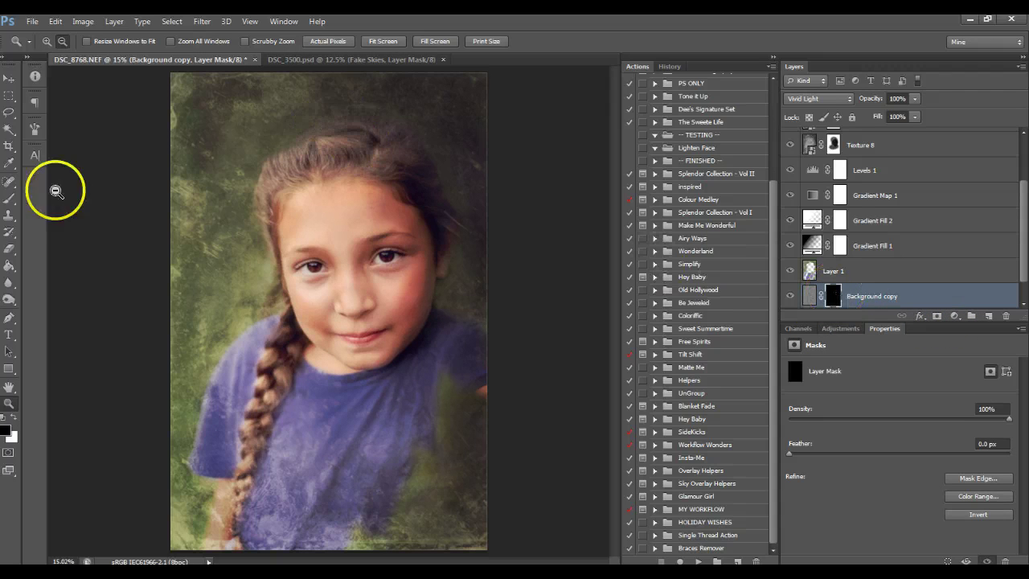
# Step: Reveal the softening on the forehead and nose by painting the mask white at 55% opacity, with 400 px and 200 px brushes
pyautogui.click(9, 198)
pyautogui.click(14, 418)
pyautogui.press(']')
pyautogui.press(']')
pyautogui.press(']')
pyautogui.press('5')
pyautogui.press('5')
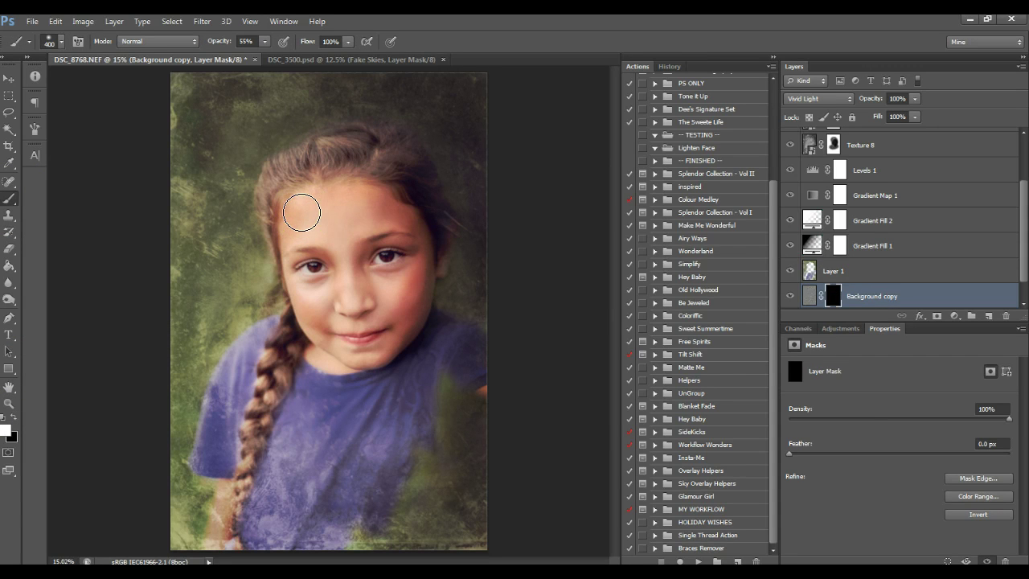
pyautogui.moveTo(301, 213)
pyautogui.mouseDown()
pyautogui.moveTo(313, 215)
pyautogui.moveTo(287, 193)
pyautogui.moveTo(294, 198)
pyautogui.mouseUp()
pyautogui.press('[')
pyautogui.press('[')
pyautogui.press('[')
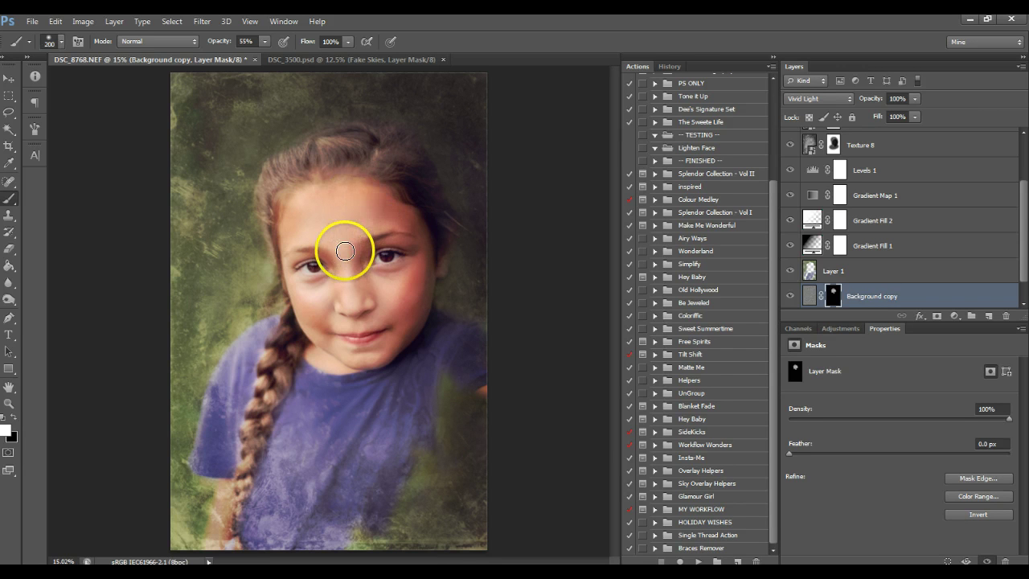
pyautogui.moveTo(344, 251)
pyautogui.mouseDown()
pyautogui.moveTo(340, 269)
pyautogui.moveTo(305, 288)
pyautogui.moveTo(311, 304)
pyautogui.moveTo(352, 324)
pyautogui.mouseUp()
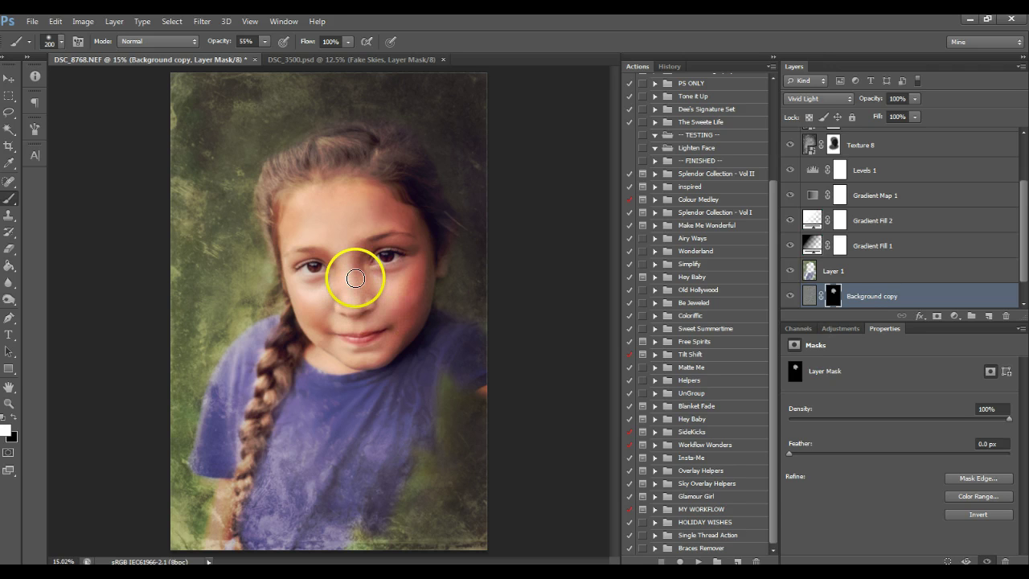
# Step: Reveal the softening on the cheeks and around the eyes by painting the mask white with brushes between 300 and 175 px
pyautogui.press(']')
pyautogui.press(']')
pyautogui.moveTo(398, 299)
pyautogui.mouseDown()
pyautogui.moveTo(386, 297)
pyautogui.moveTo(394, 319)
pyautogui.mouseUp()
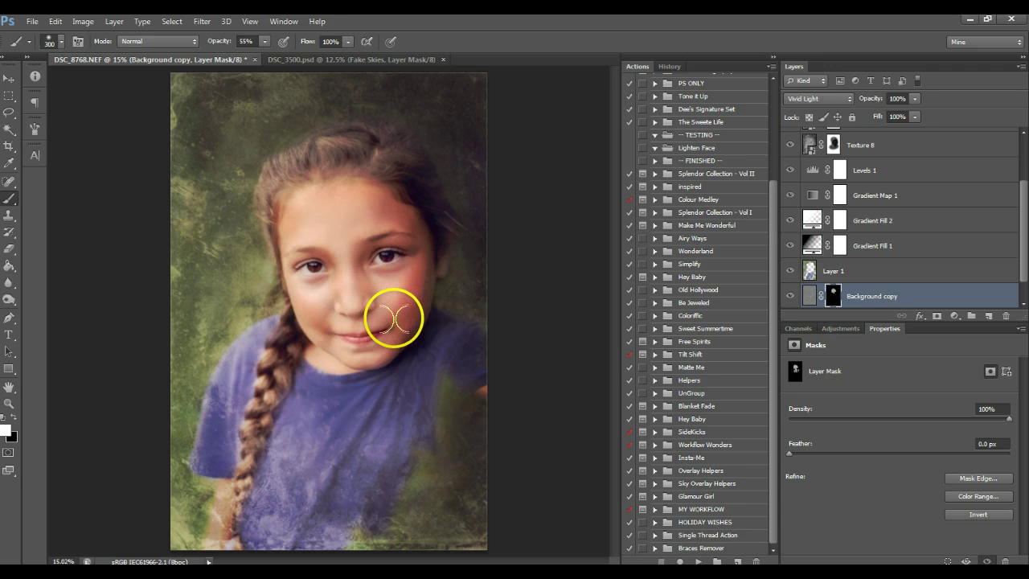
pyautogui.press('[')
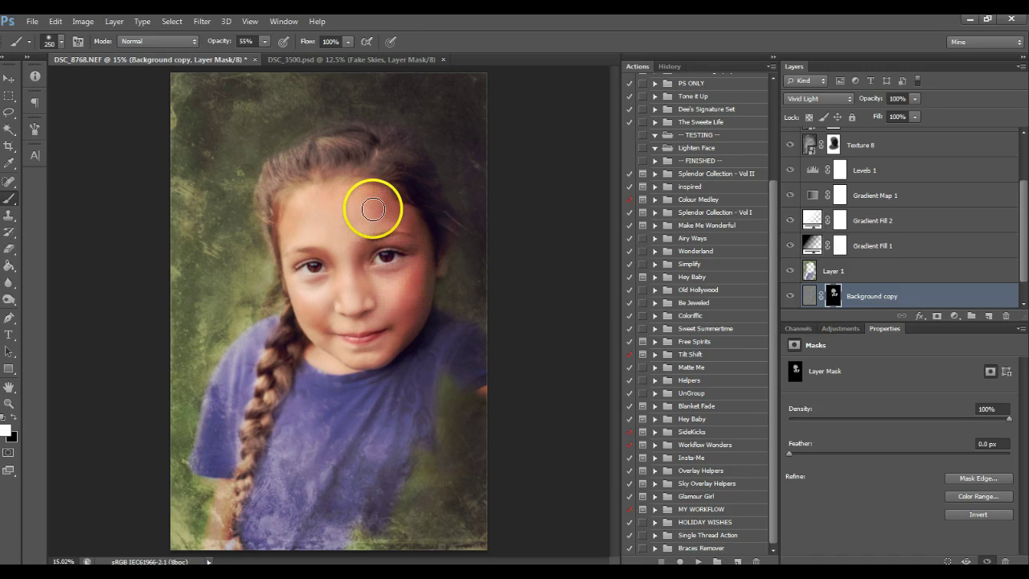
pyautogui.press('[')
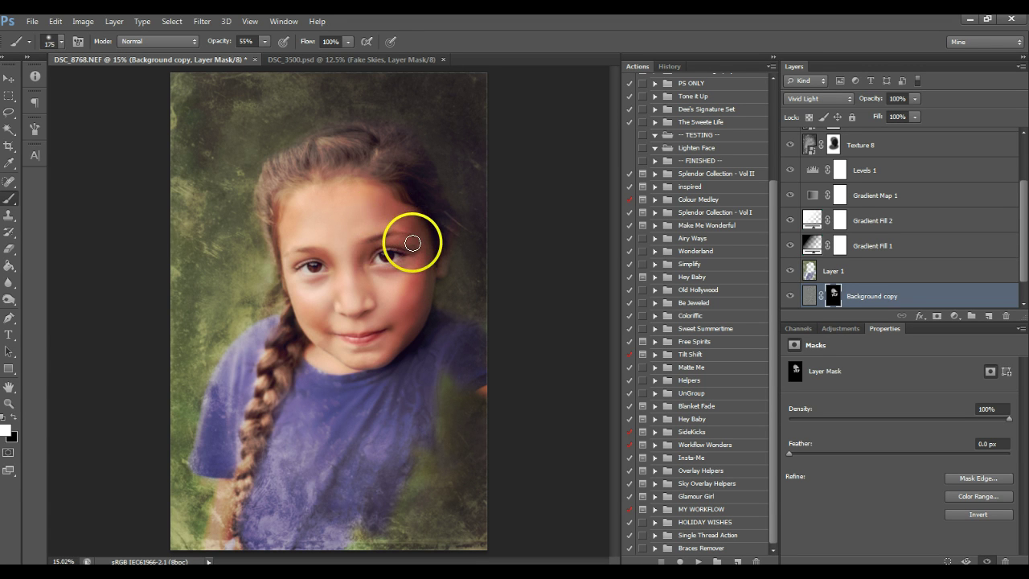
pyautogui.press(']')
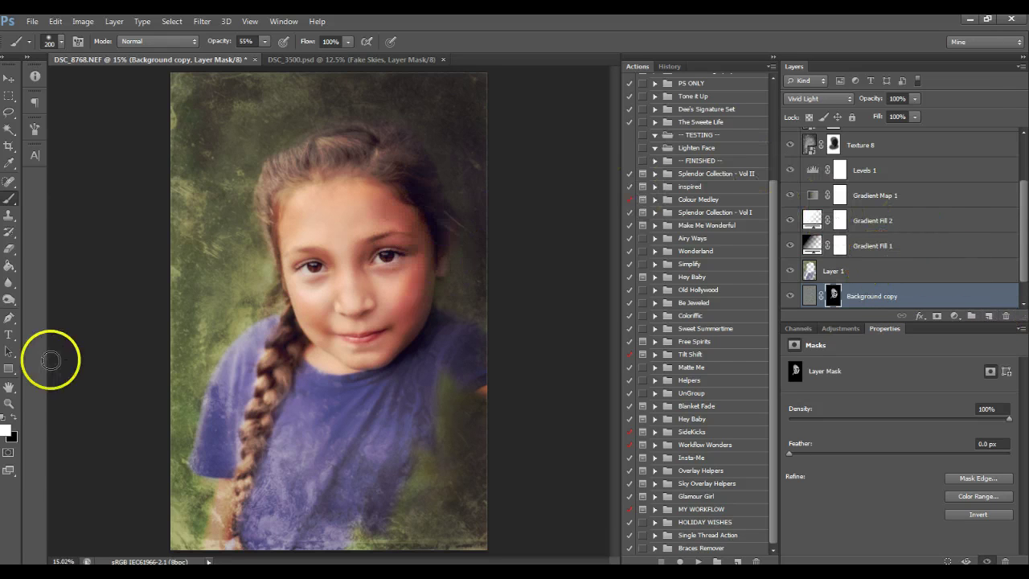
# Step: Compare the skin with the high-pass layer on and off, set that layer's opacity to 80%, and select the Overlay shading layer
pyautogui.click(9, 405)
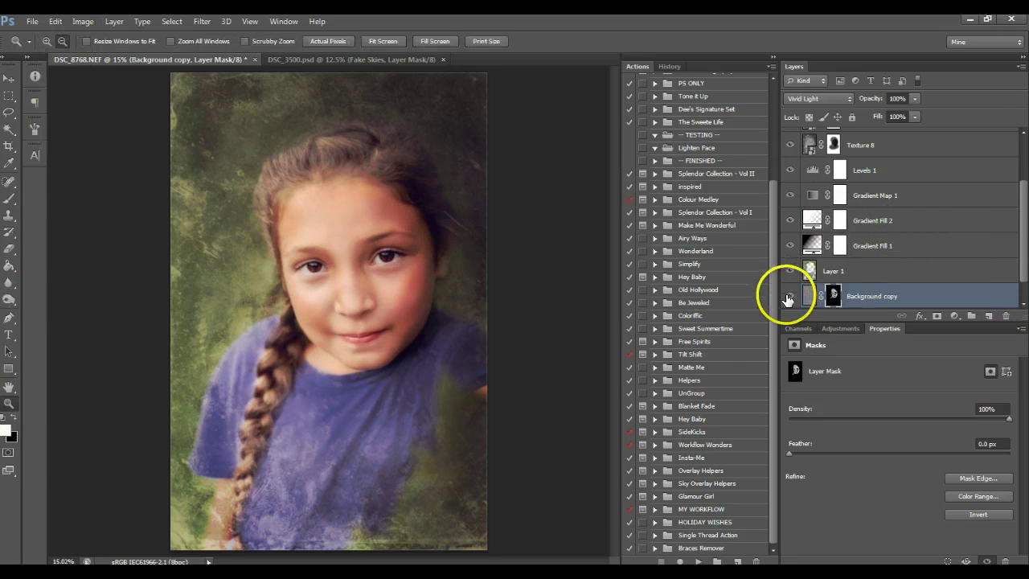
pyautogui.click(790, 300)
pyautogui.click(790, 299)
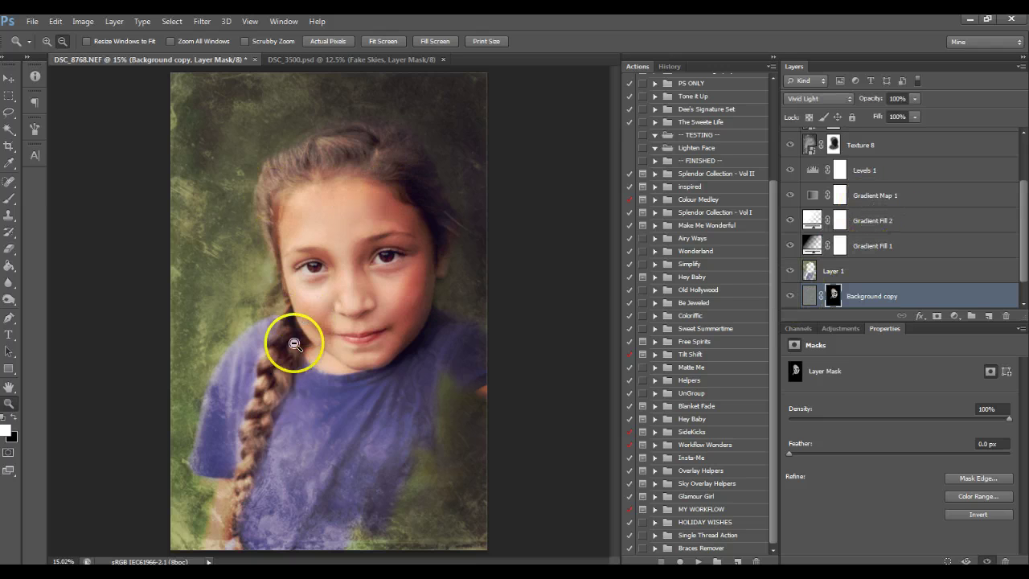
pyautogui.moveTo(915, 98); pyautogui.dragTo(905, 111)
pyautogui.scroll(3, 866, 235)
pyautogui.click(854, 146)
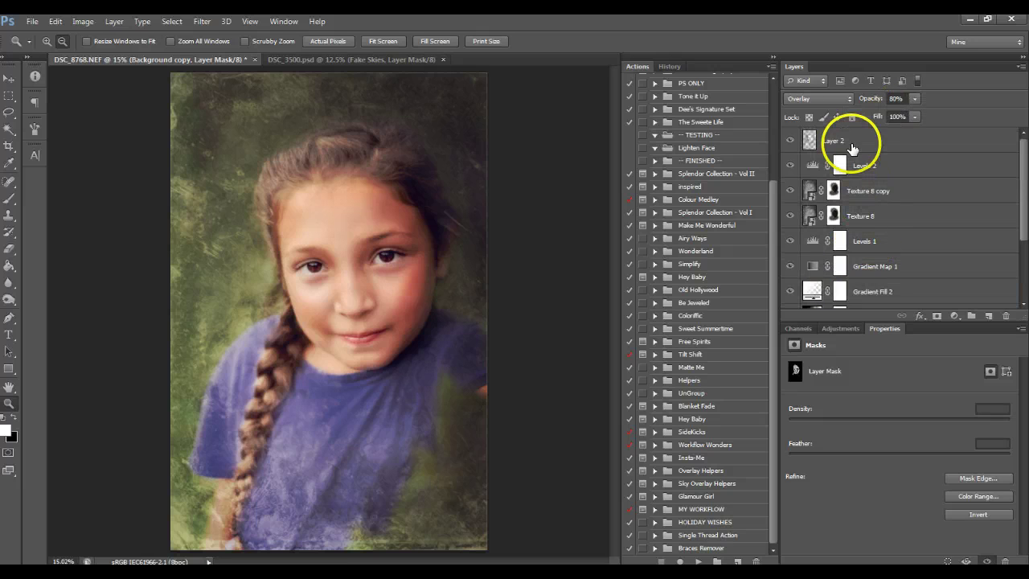
# Step: Compare the edited portrait with the original by hiding and restoring all layers except Background, ending with Layer 2 selected
pyautogui.scroll(-4, 839, 222)
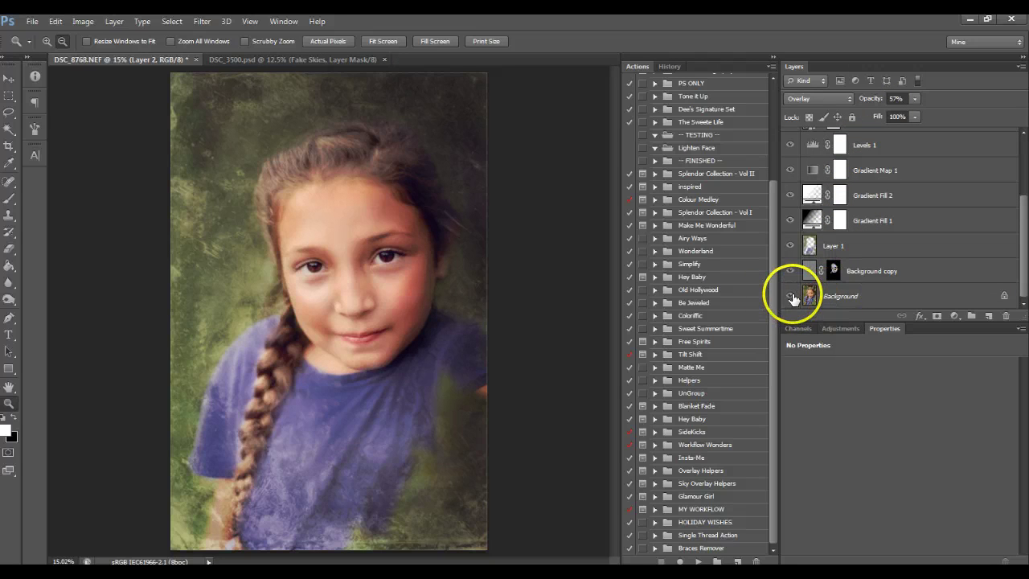
pyautogui.keyDown('alt'); pyautogui.click(791, 296); pyautogui.keyUp('alt')
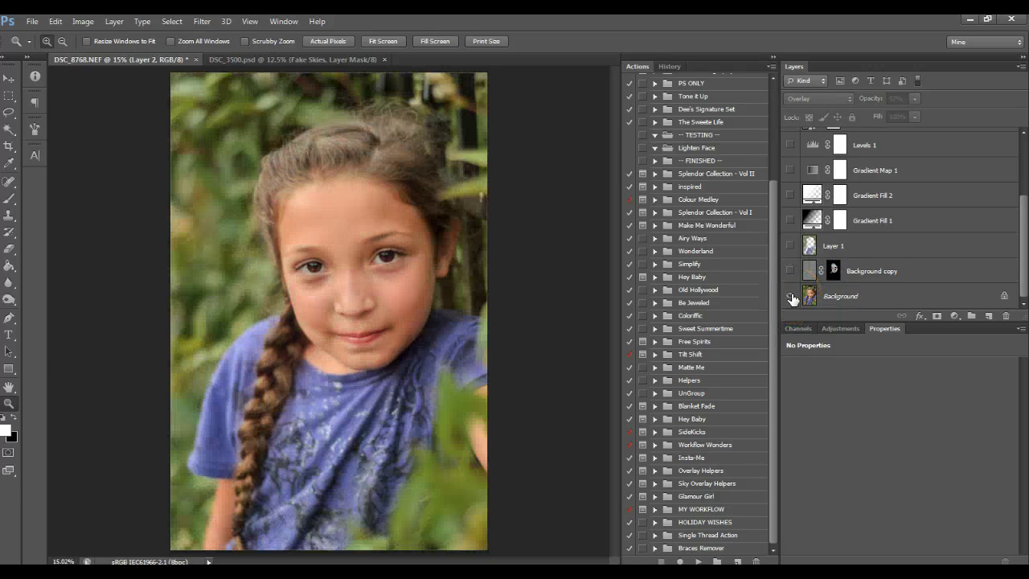
pyautogui.keyDown('alt'); pyautogui.click(791, 297); pyautogui.keyUp('alt')
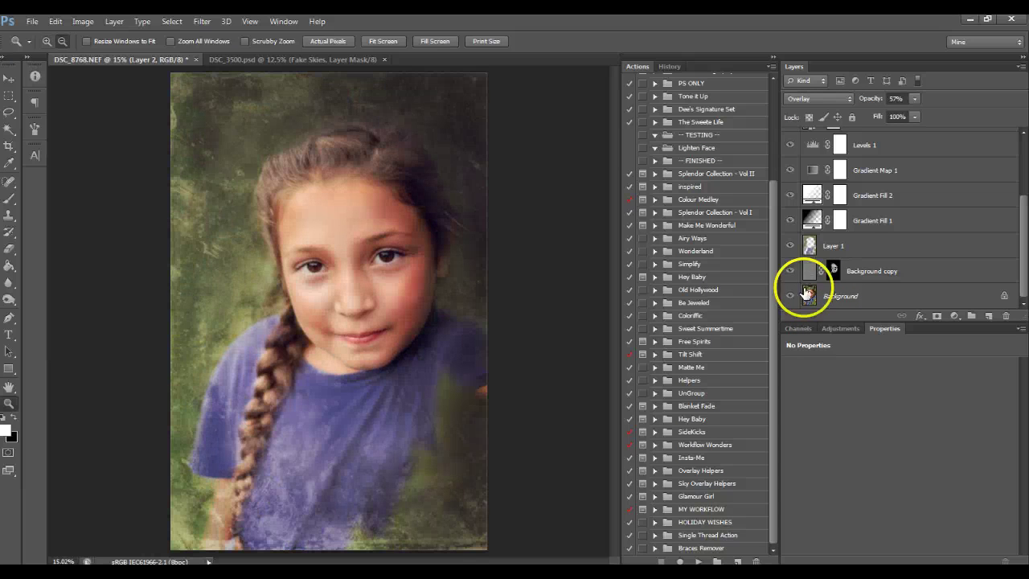
pyautogui.scroll(3, 869, 257)
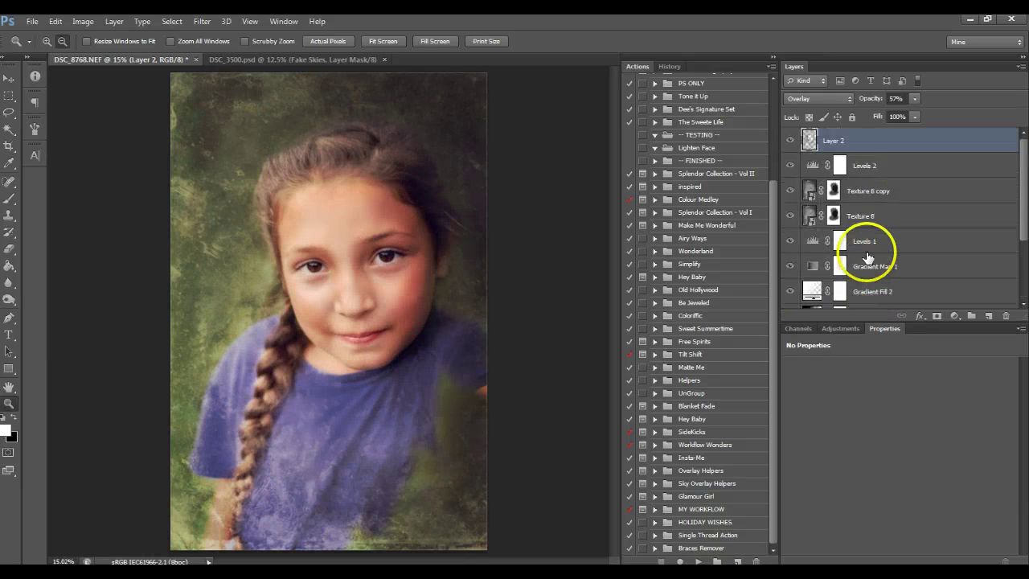
pyautogui.click(810, 192)
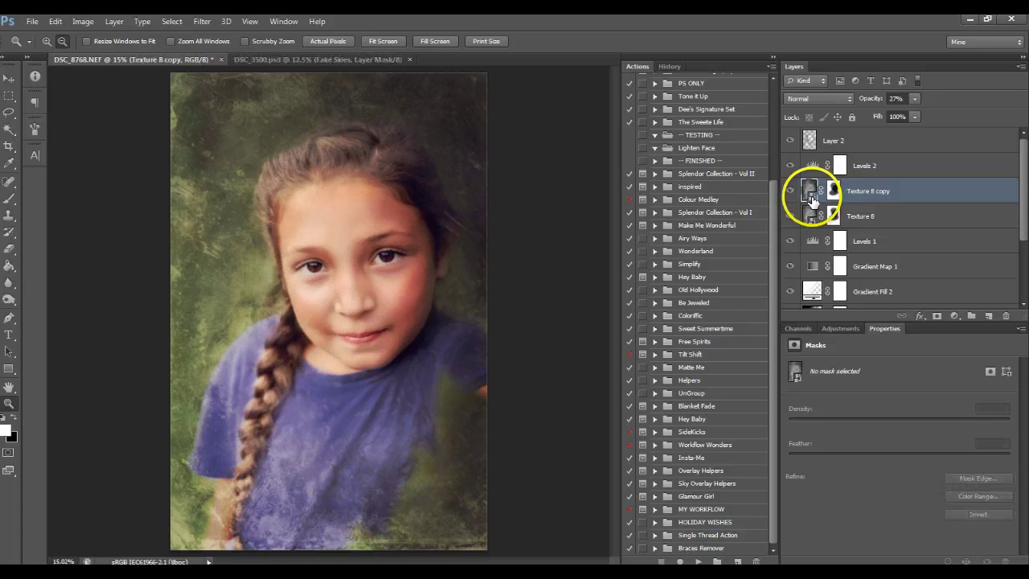
pyautogui.click(837, 143)
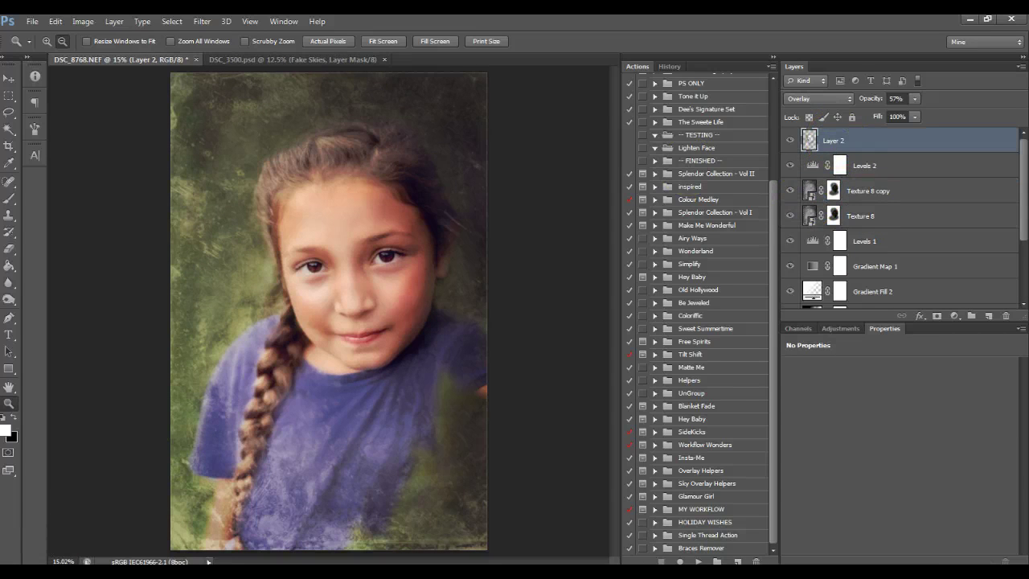
# Step: Compare the portrait with the Gradient Fill 1 and Gradient Fill 2 layers hidden and shown
pyautogui.scroll(-3, 816, 239)
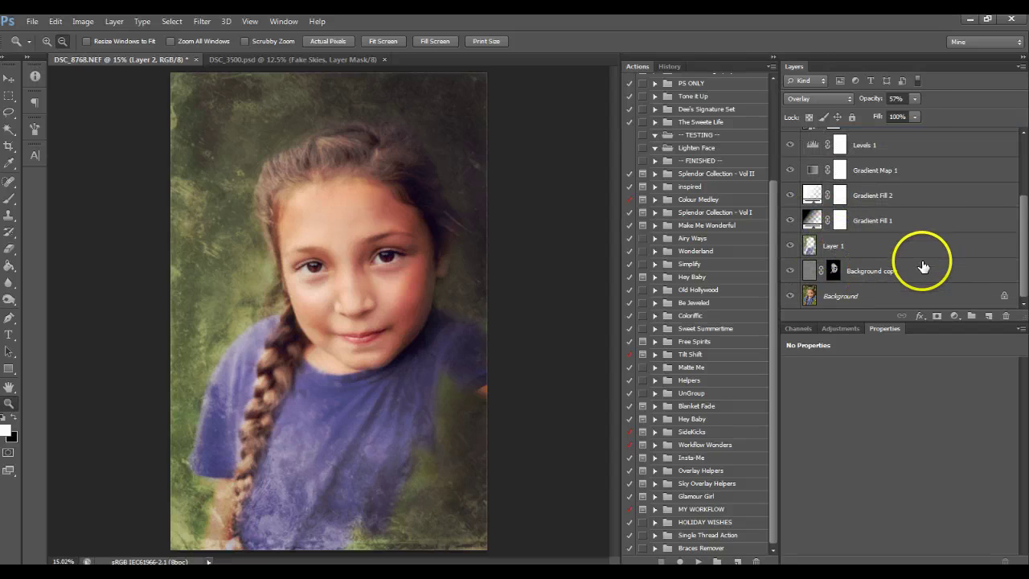
pyautogui.click(791, 220)
pyautogui.click(791, 197)
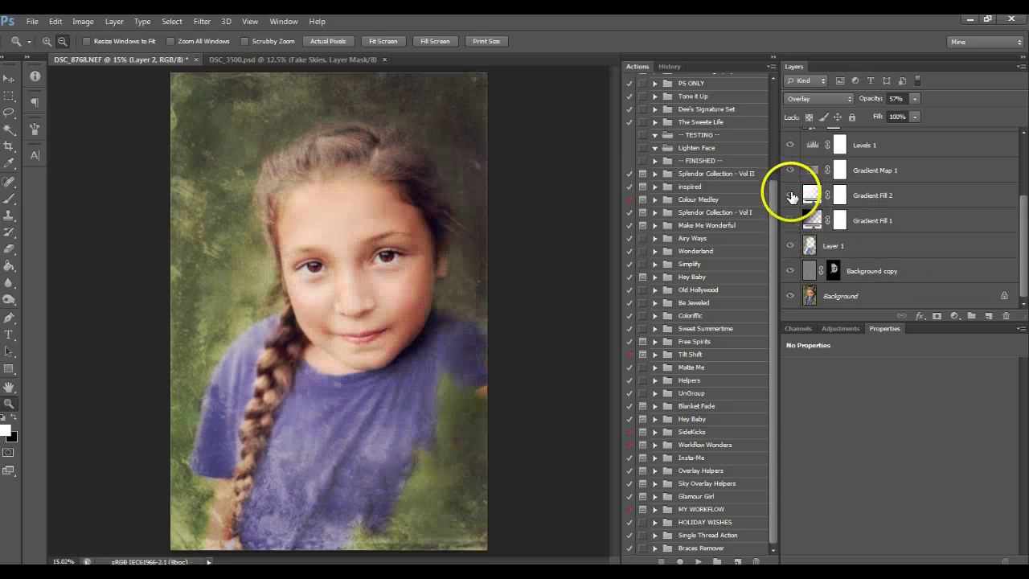
pyautogui.click(791, 197)
pyautogui.click(791, 196)
pyautogui.click(792, 196)
pyautogui.click(792, 196)
pyautogui.click(791, 196)
# Step: Set the Gradient Fill 1 layer's opacity to 23% and open the opacity control of Gradient Fill 2
pyautogui.click(899, 221)
pyautogui.click(915, 98)
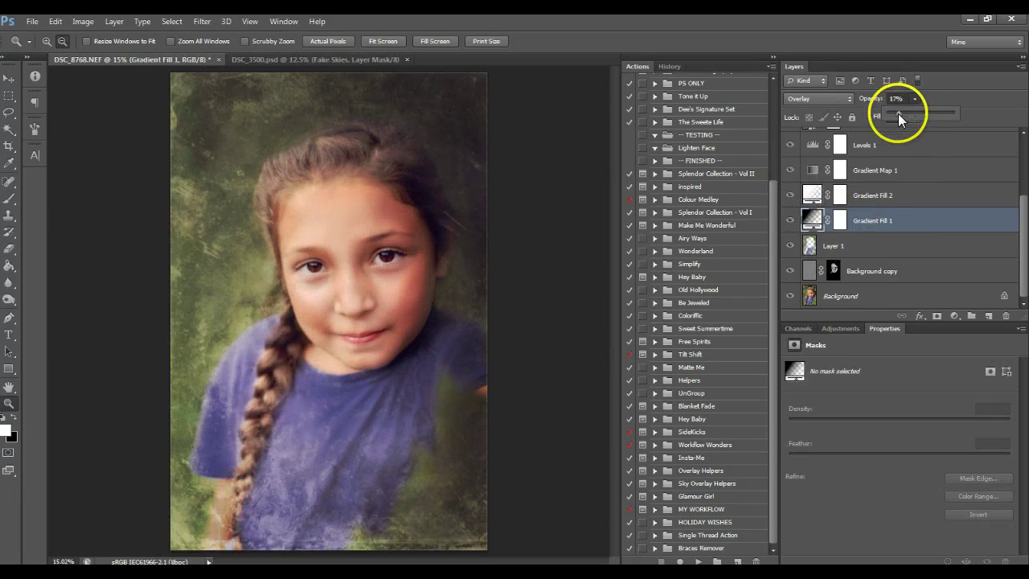
pyautogui.moveTo(899, 114); pyautogui.dragTo(902, 112)
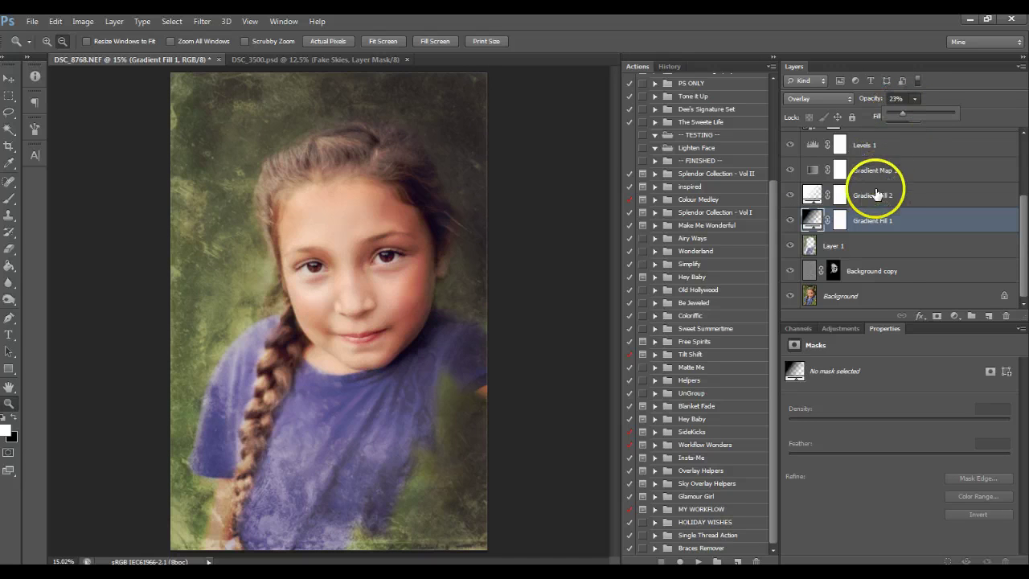
pyautogui.click(879, 194)
pyautogui.click(913, 98)
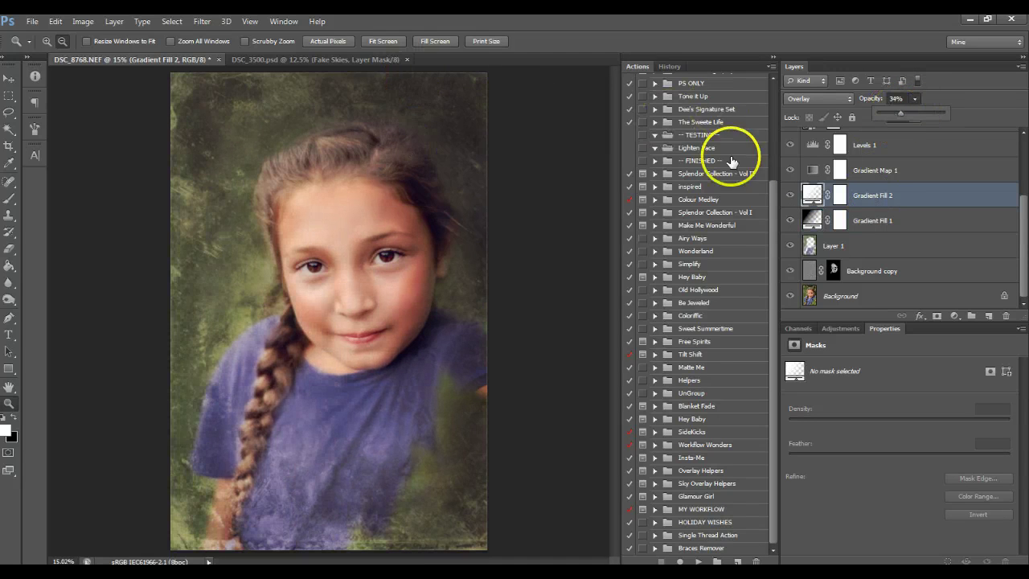
# Step: Group all layers from Layer 2 down to Background copy, undoing an accidental duplication of them along the way
pyautogui.scroll(3, 855, 207)
pyautogui.scroll(2, 854, 208)
pyautogui.click(824, 136)
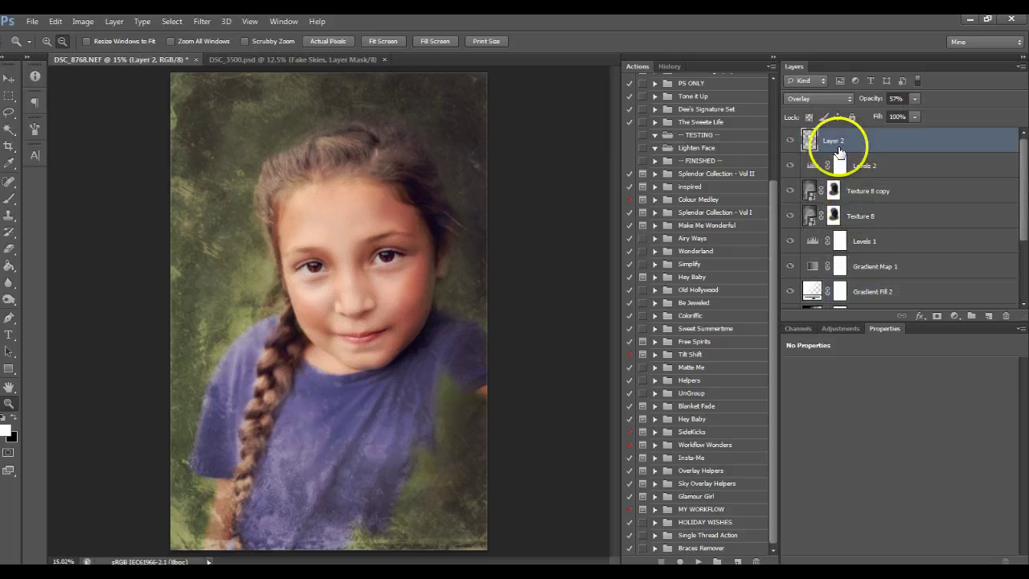
pyautogui.scroll(-5, 840, 233)
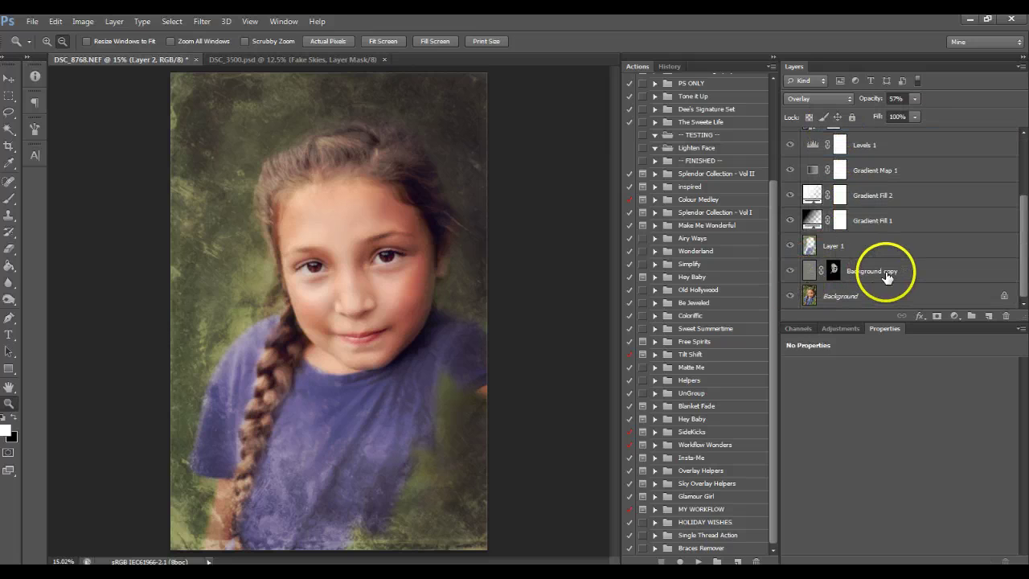
pyautogui.keyDown('shift'); pyautogui.click(917, 277); pyautogui.keyUp('shift')
pyautogui.moveTo(956, 280); pyautogui.dragTo(988, 316)
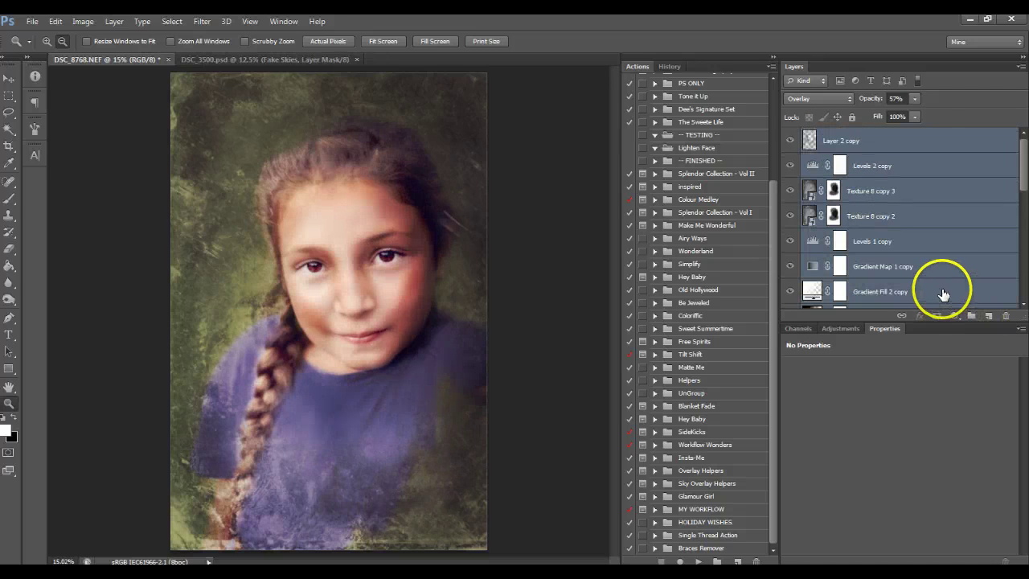
pyautogui.hotkey('ctrl', 'z')
pyautogui.moveTo(912, 270); pyautogui.dragTo(971, 315)
pyautogui.click(129, 128)
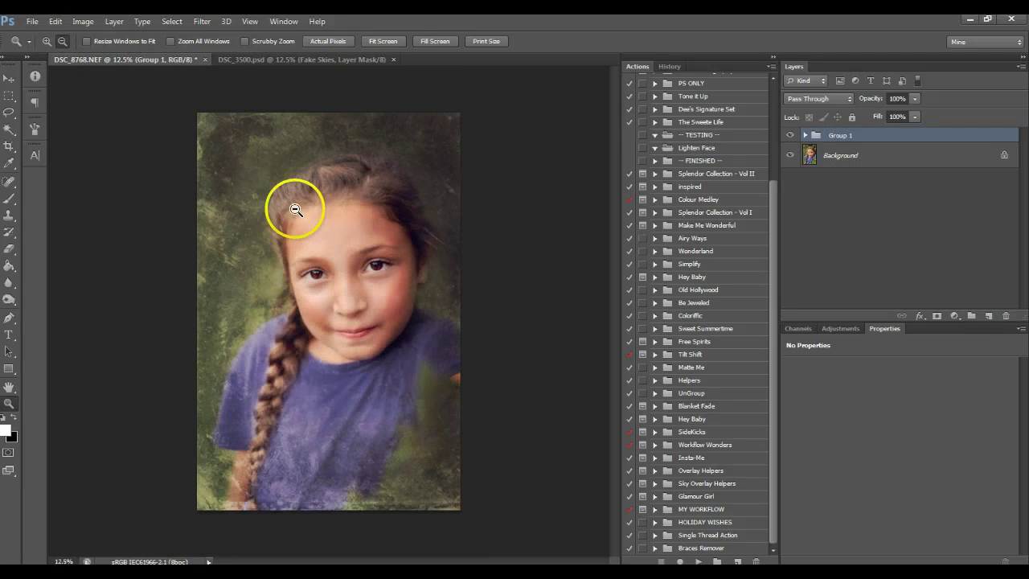
# Step: Compare the portrait before and after the edit by hiding and showing the layer group several times
pyautogui.click(791, 137)
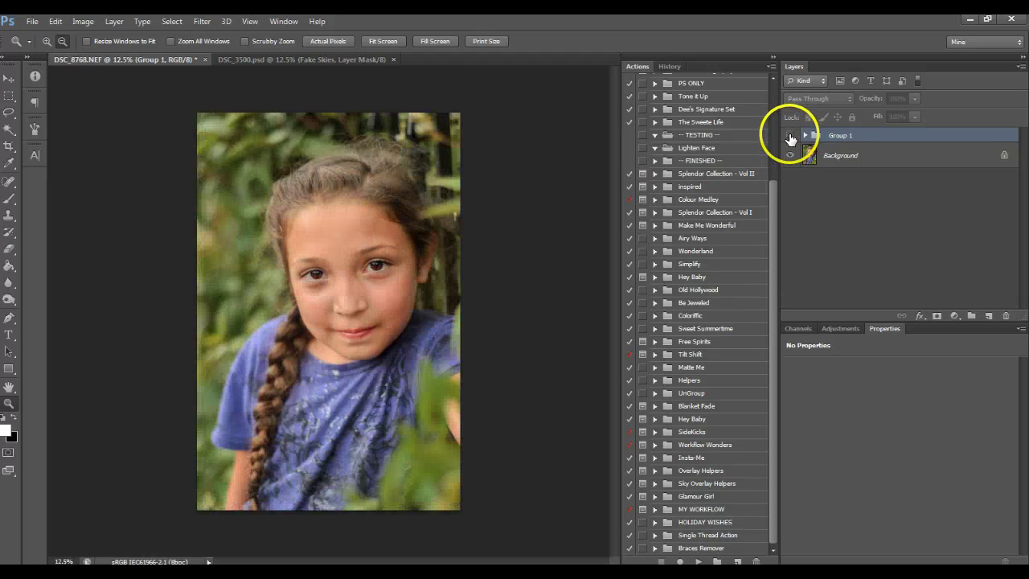
pyautogui.click(792, 136)
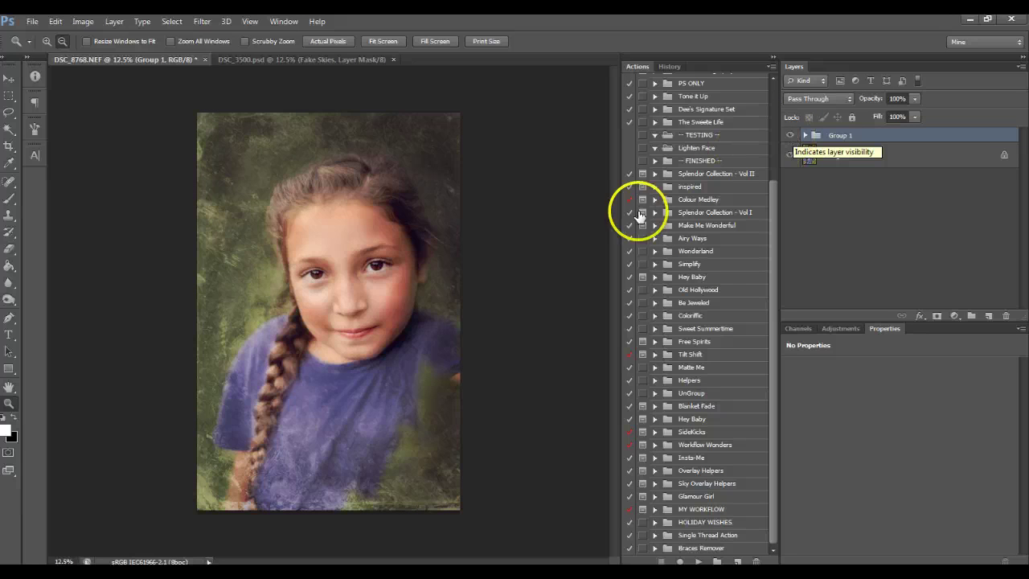
pyautogui.click(794, 137)
pyautogui.click(793, 137)
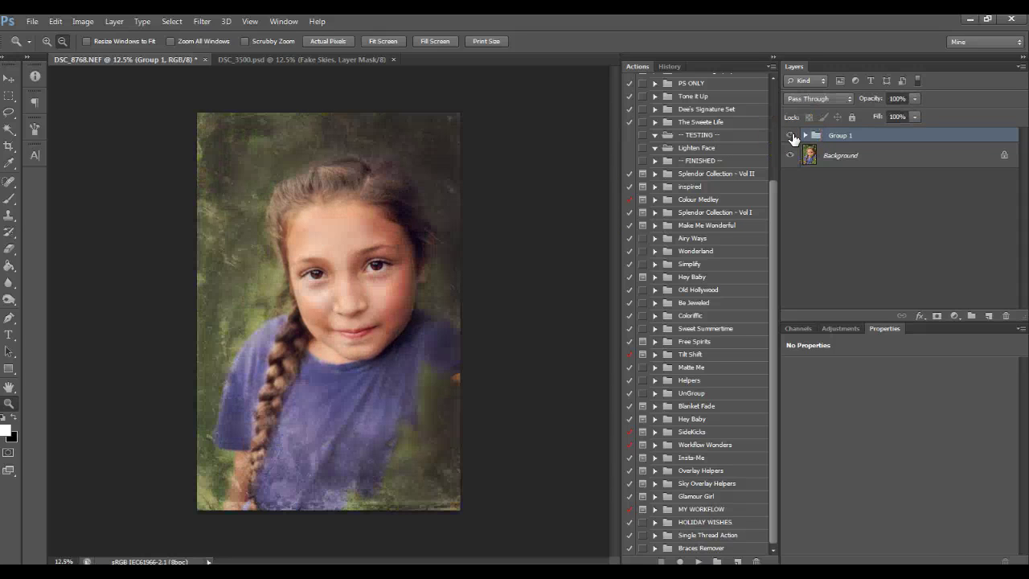
pyautogui.click(793, 137)
pyautogui.click(793, 137)
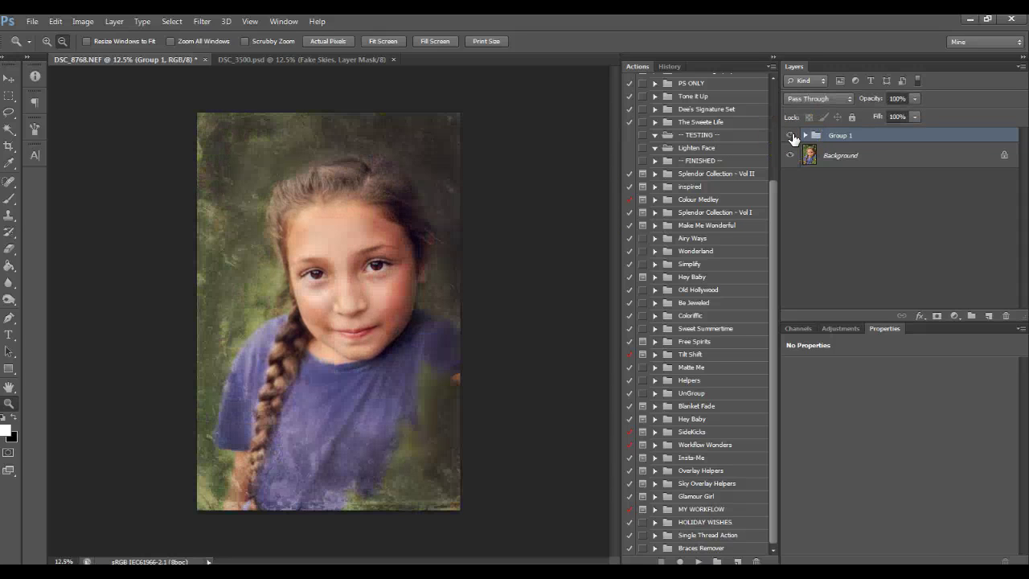